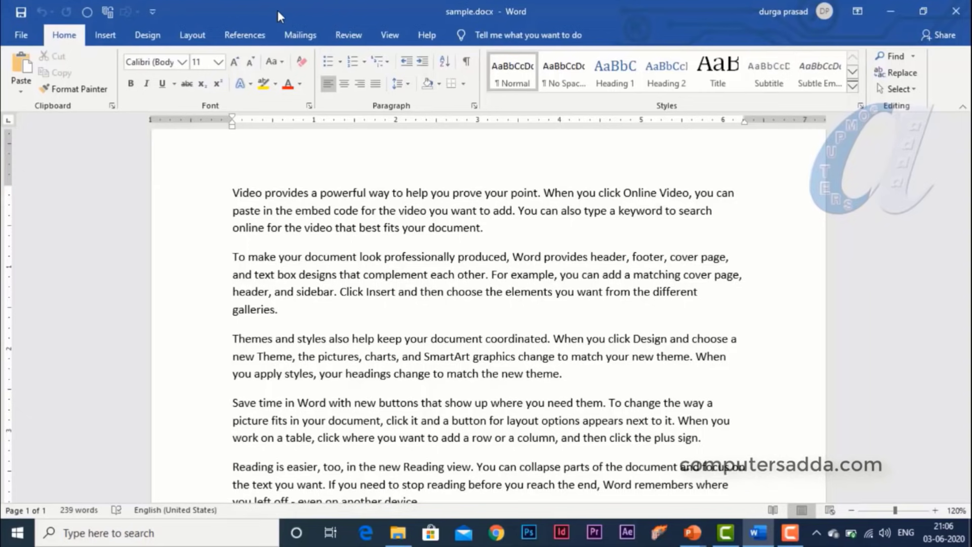
- Relaunch Word by running winword from the Run box and start a blank document, Document3
key("super+r")
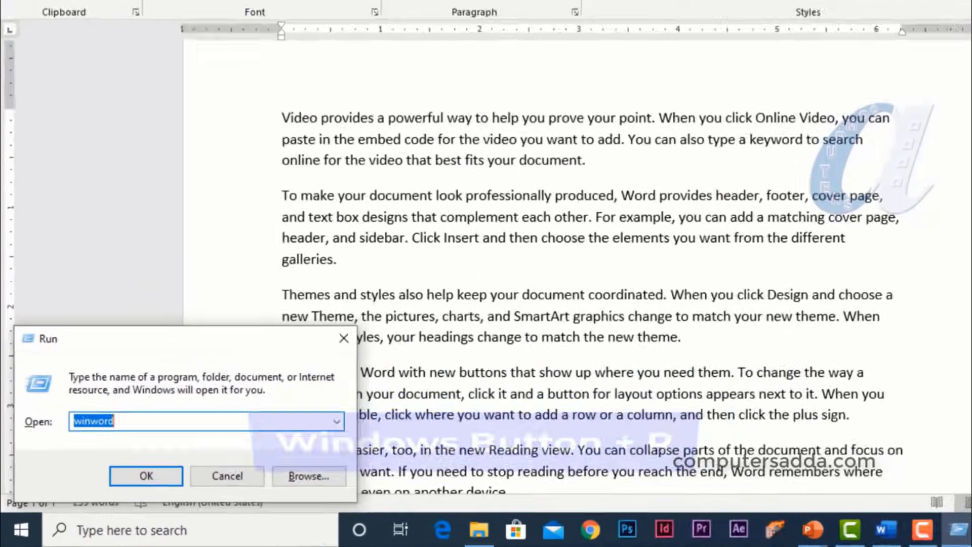
key("BackSpace")
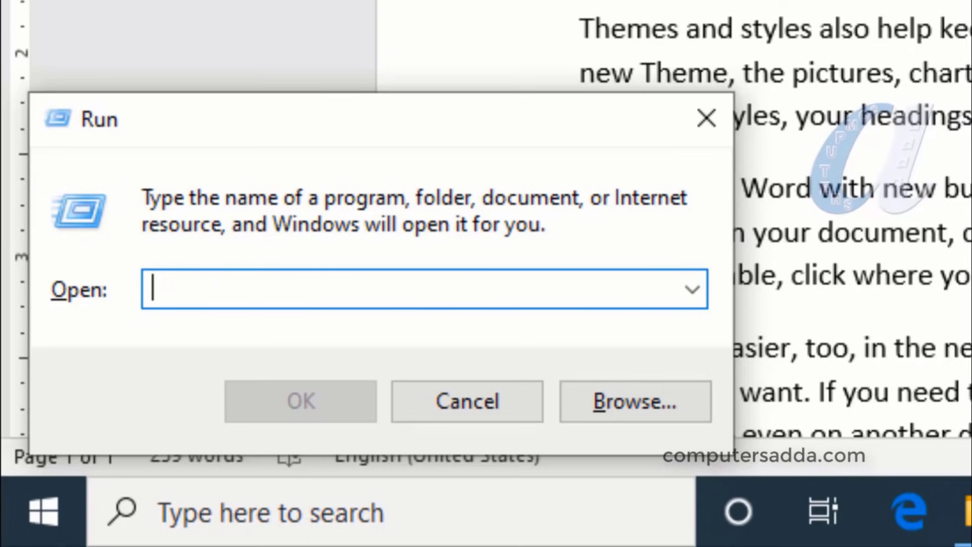
type("wi")
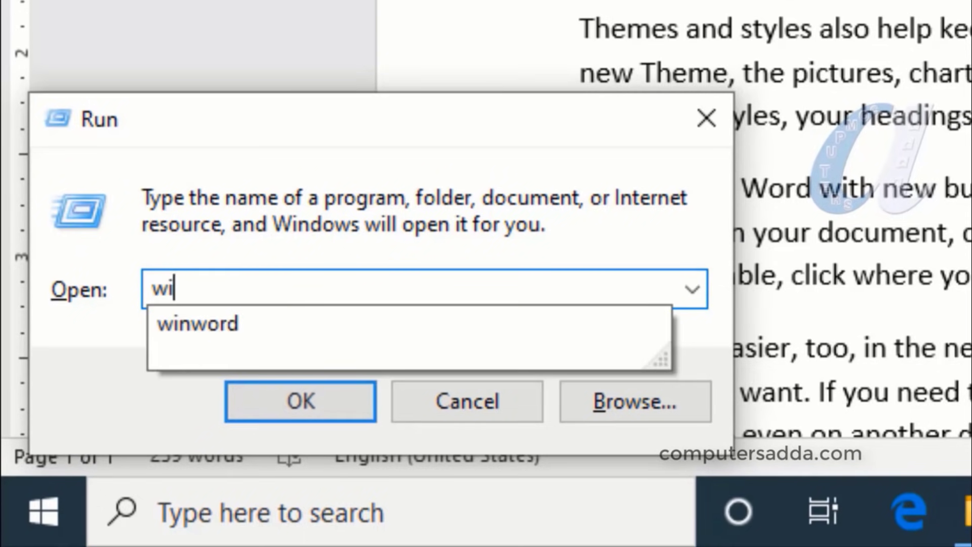
type("nword")
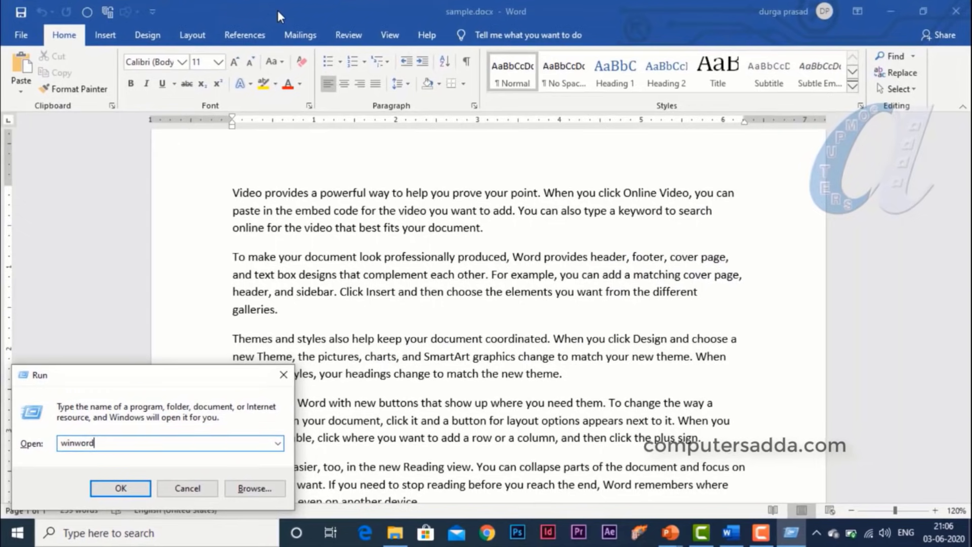
key("Return")
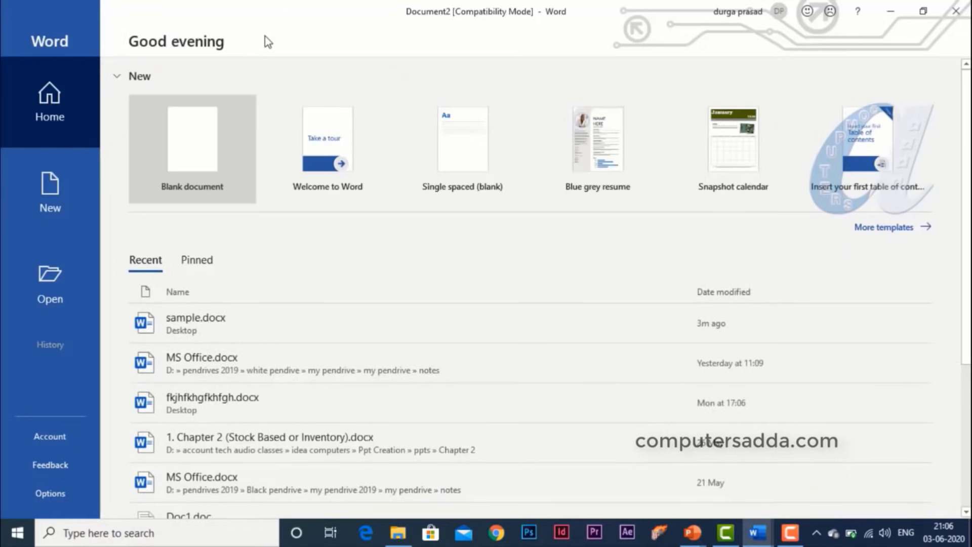
left_click(200, 150)
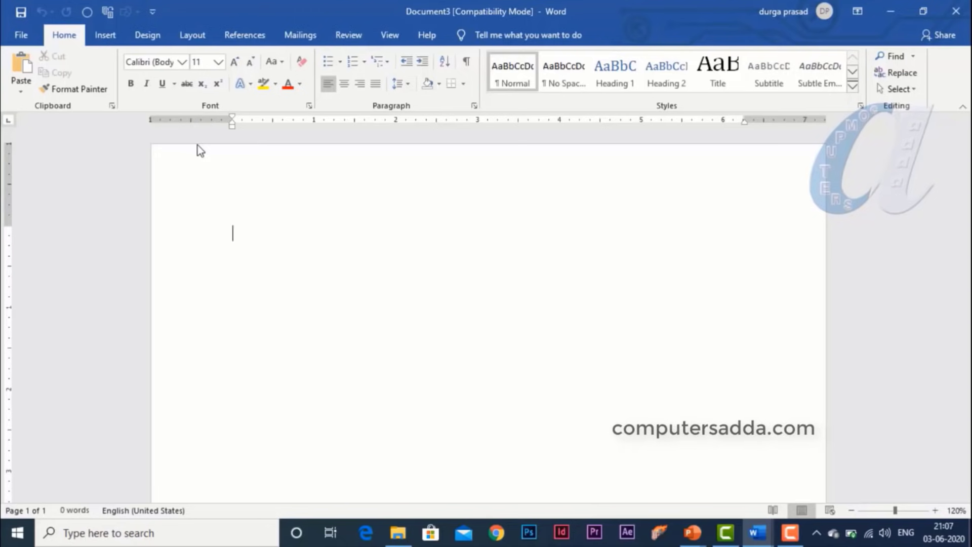
- Collapse and restore the ribbon twice, create blank Document4 with Ctrl+N, and show Open with Ctrl+O
double_click(64, 35)
double_click(66, 36)
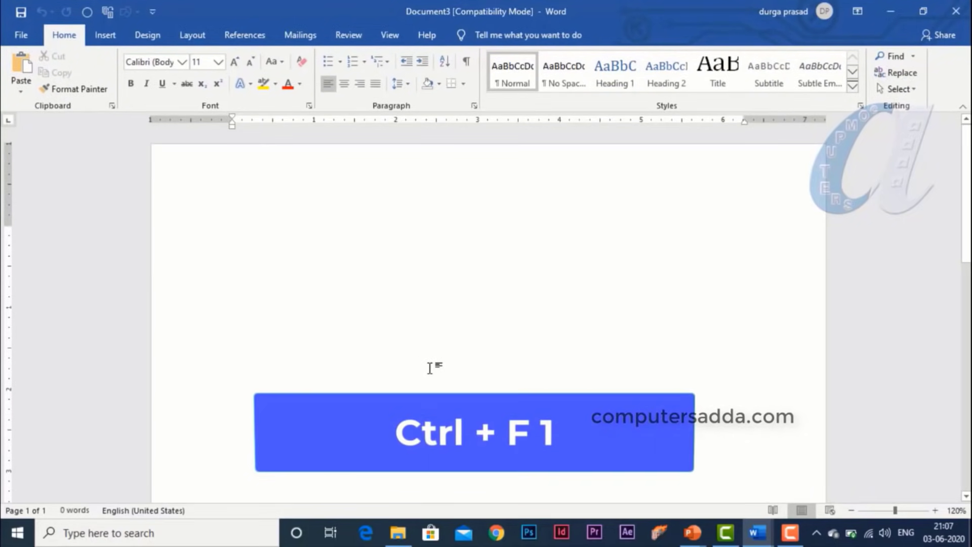
key("ctrl+F1")
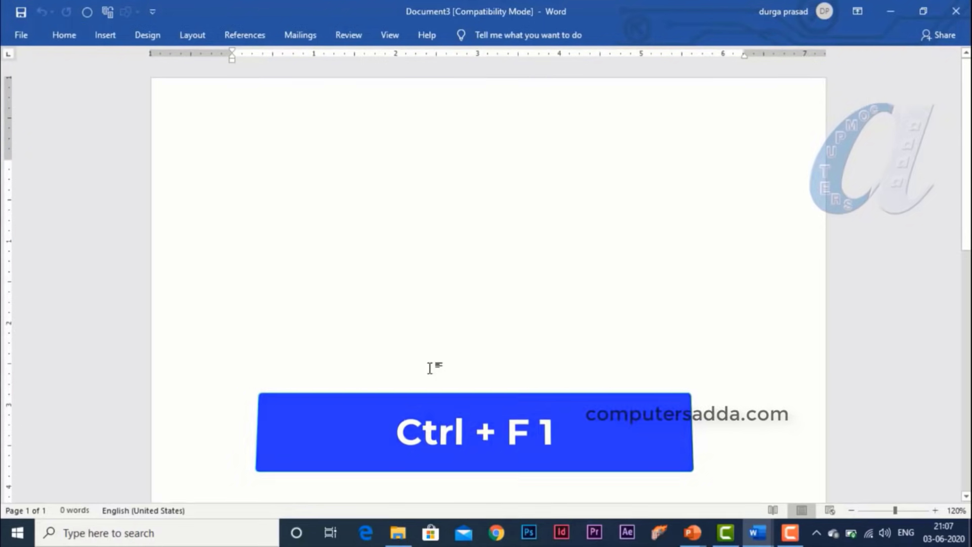
key("ctrl+F1")
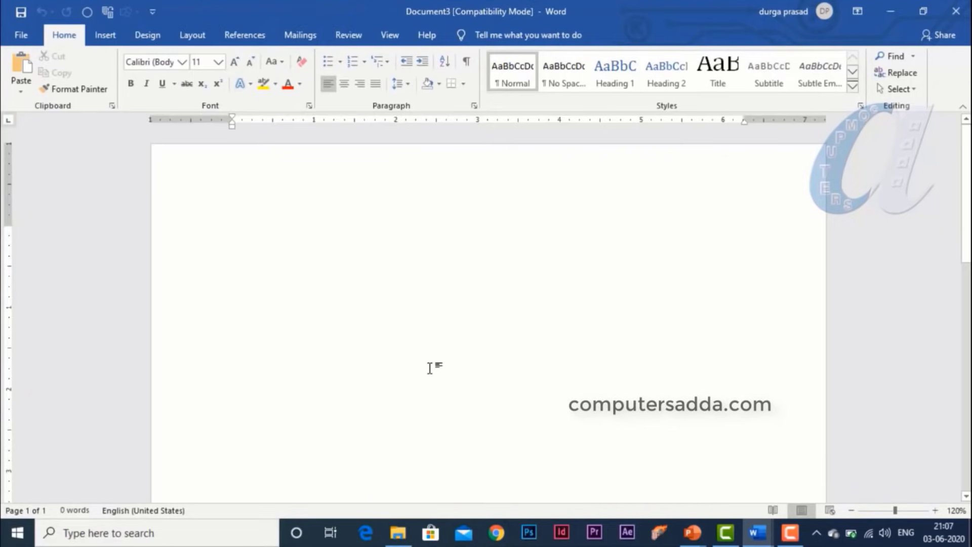
key("ctrl+n")
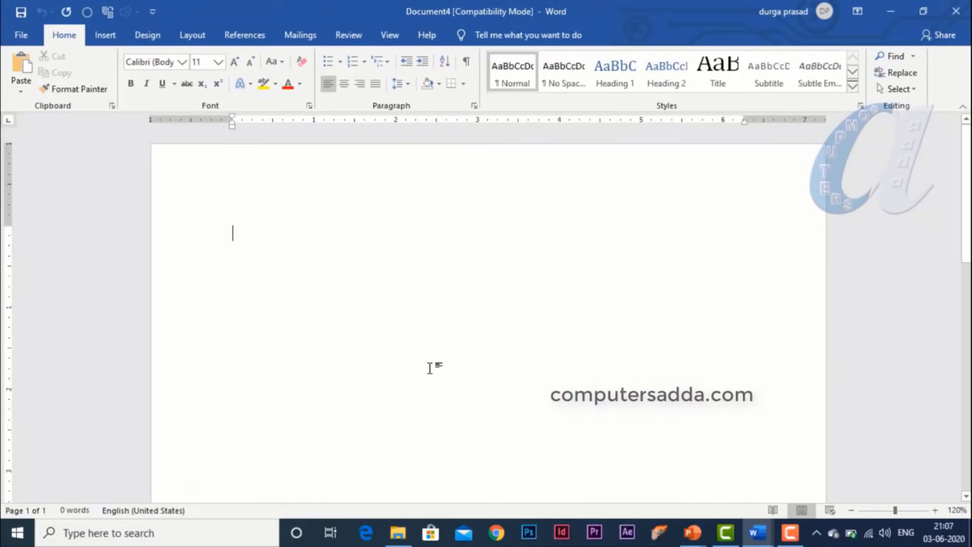
key("ctrl+o")
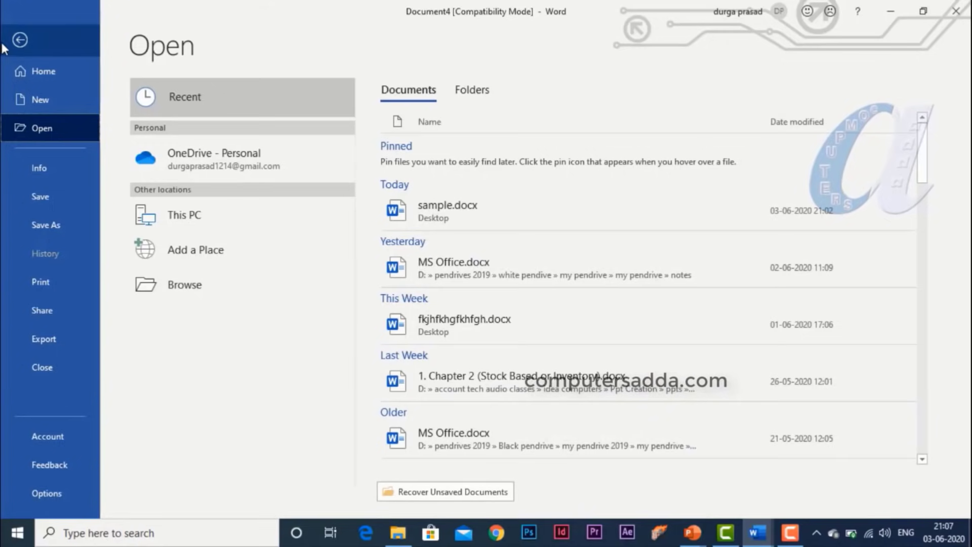
- Return from the Open screen and close Document4 with Ctrl+W, leaving blank Document3
left_click(20, 40)
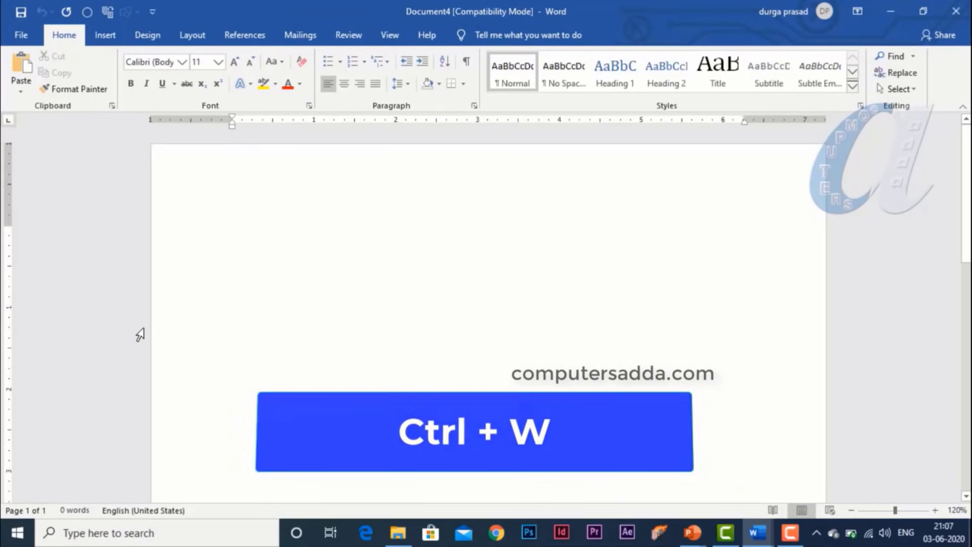
key("ctrl+w")
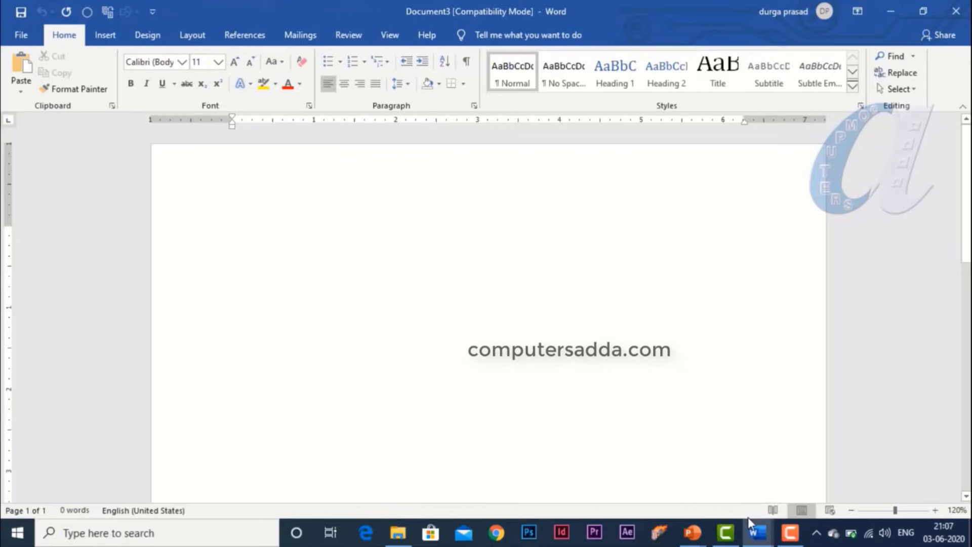
- Fill Document2 with sample paragraphs via =rand(), then bring up Save As with Ctrl+S and F12
mouse_move(755, 533)
left_click(729, 481)
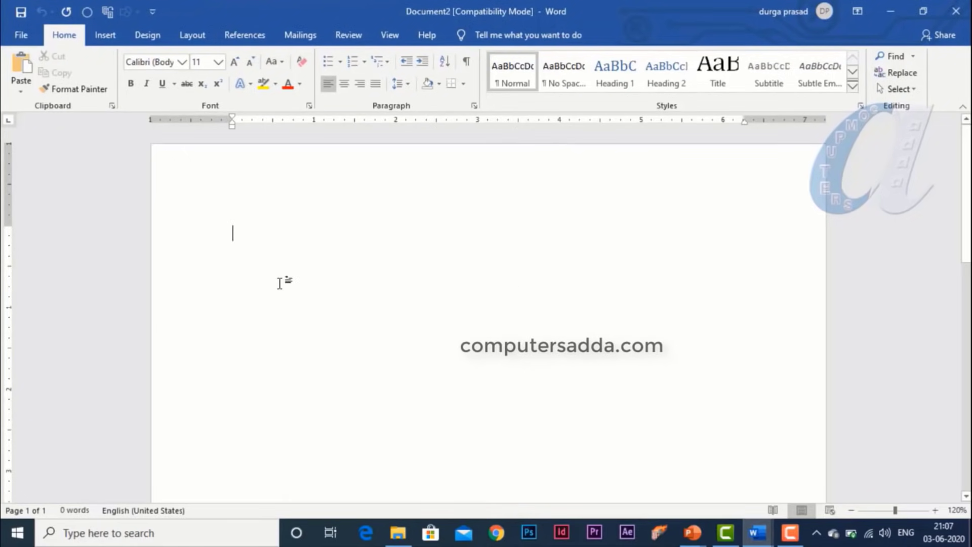
type("=r")
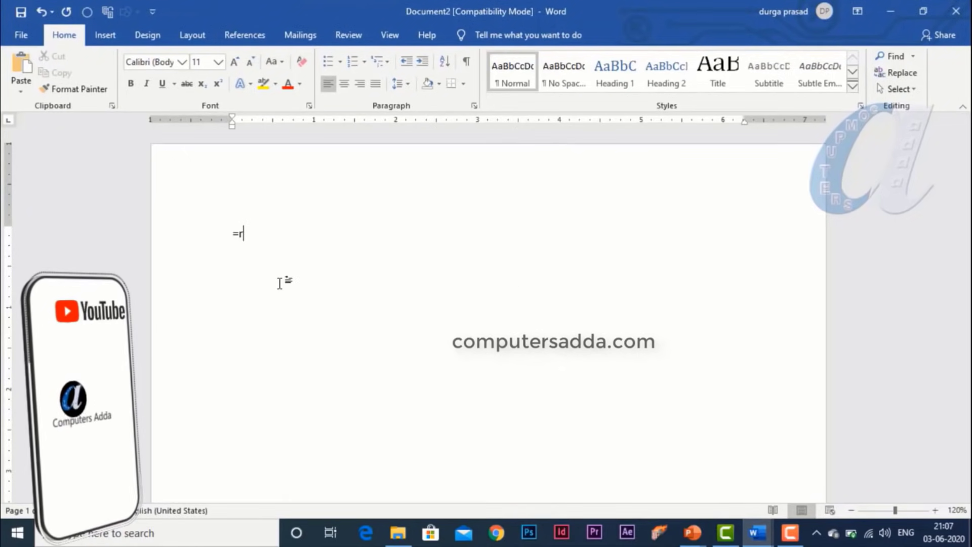
type("and()")
key("Return")
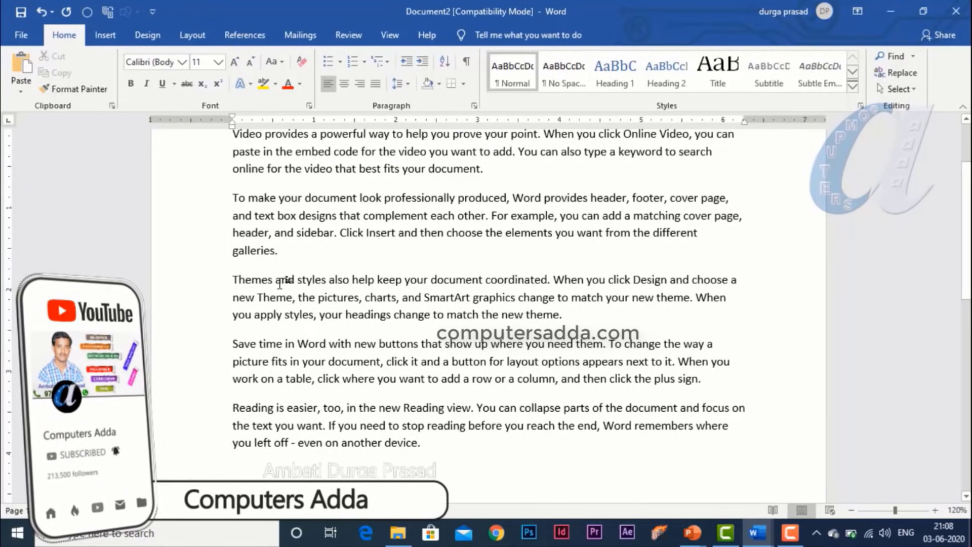
key("ctrl+s")
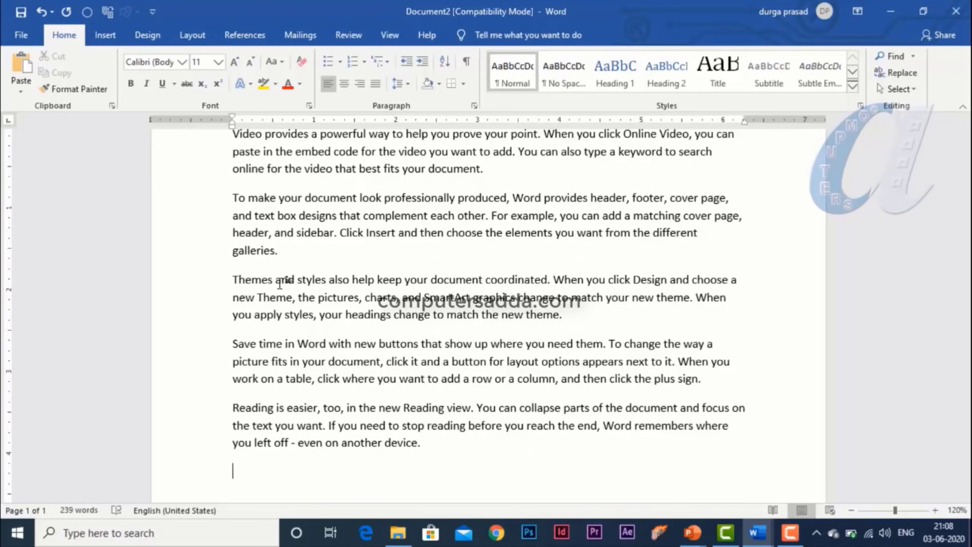
key("F12")
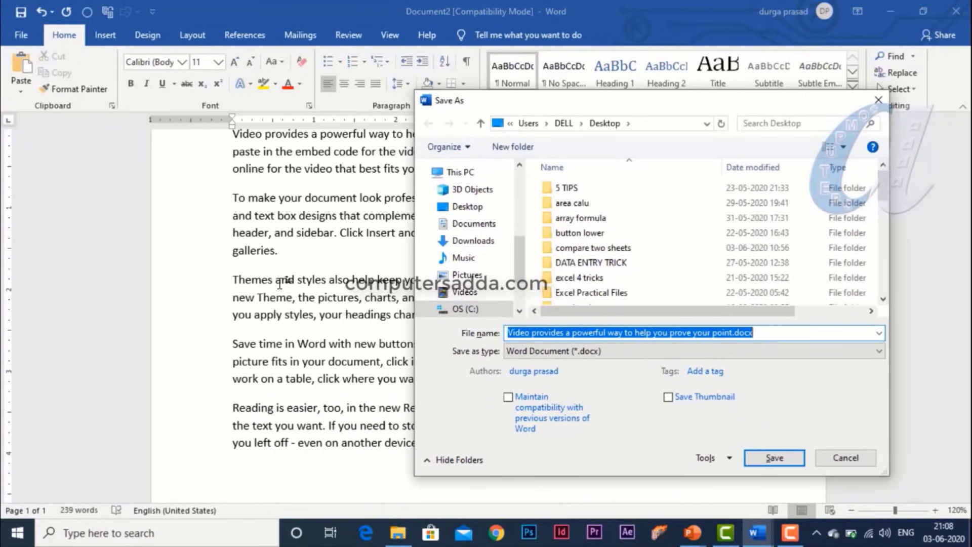
- Cancel Save As, preview printing with Ctrl+P, and return to editing Document2
key("Escape")
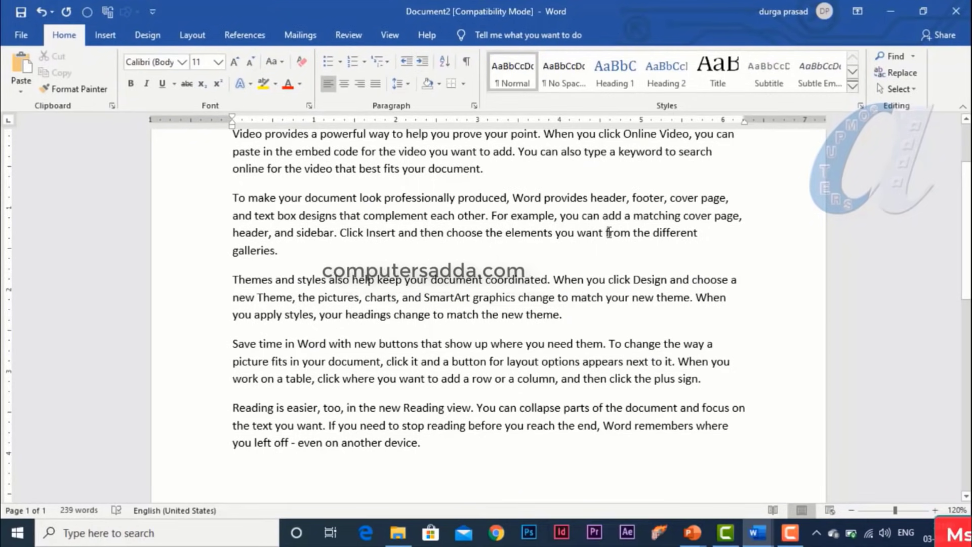
key("ctrl+p")
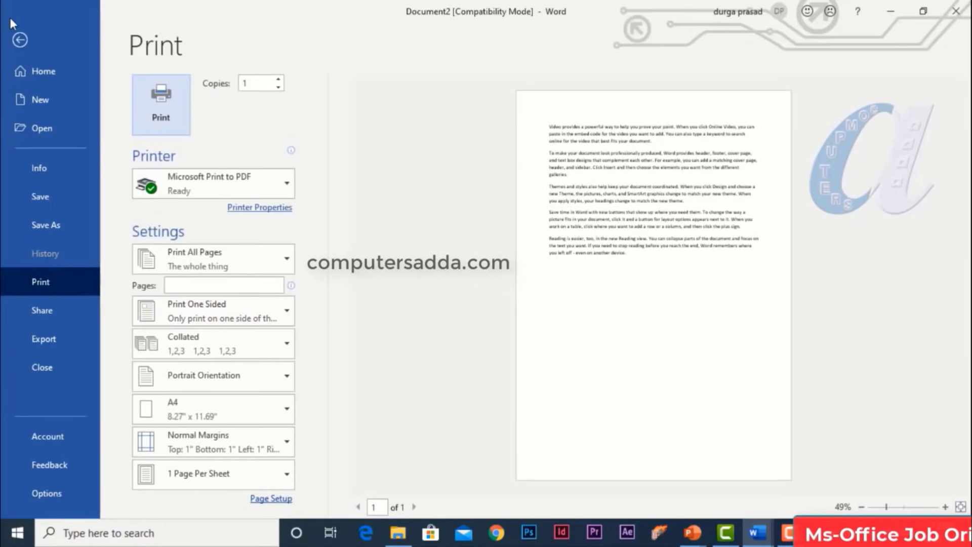
left_click(20, 40)
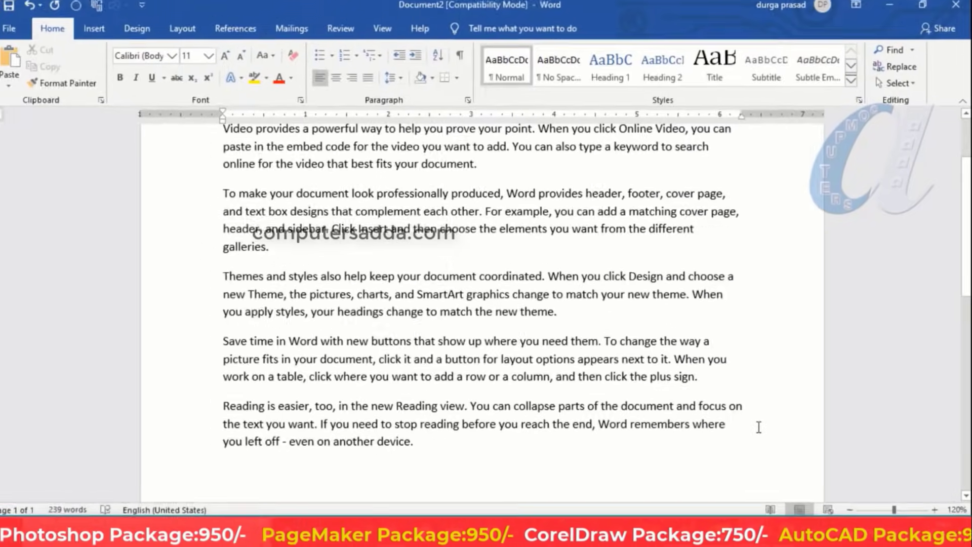
key("ctrl+alt+o")
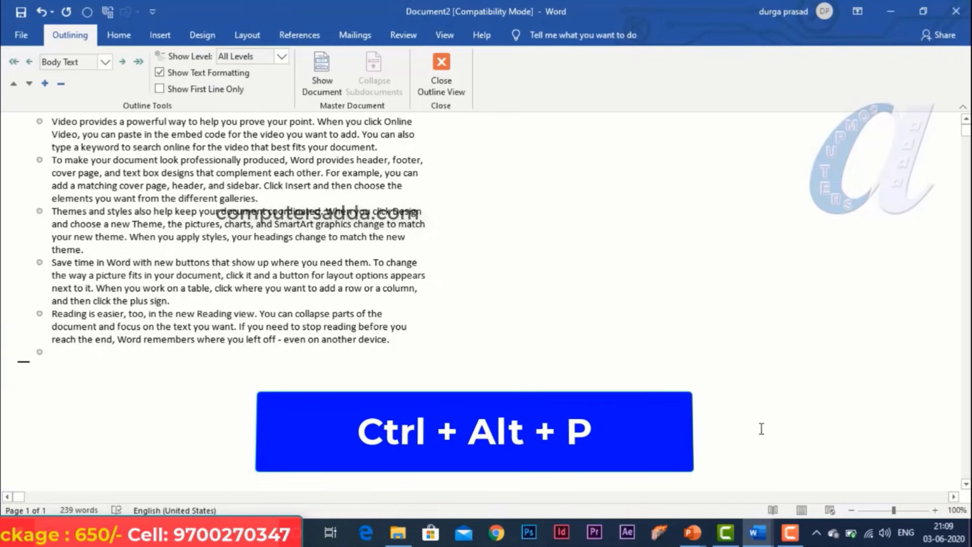
key("ctrl+alt+p")
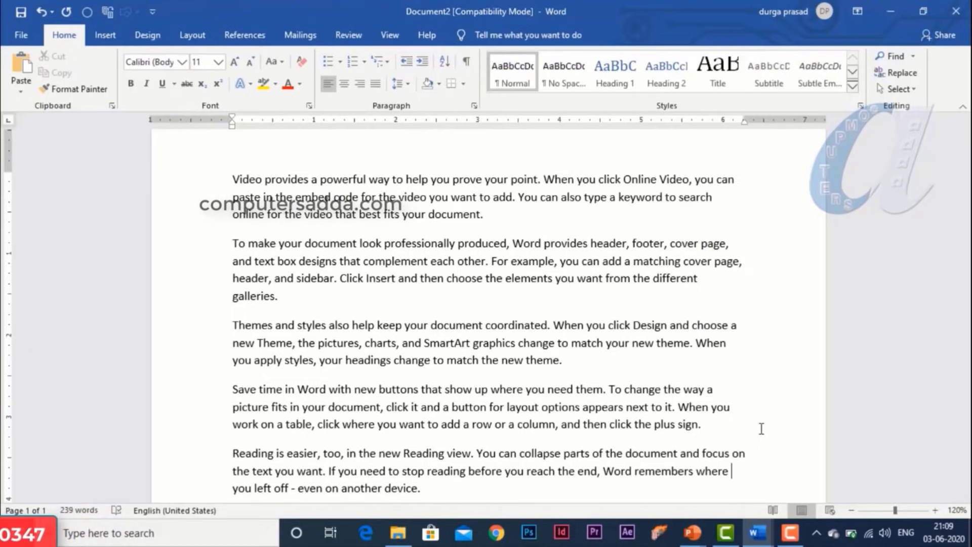
key("ctrl+alt+n")
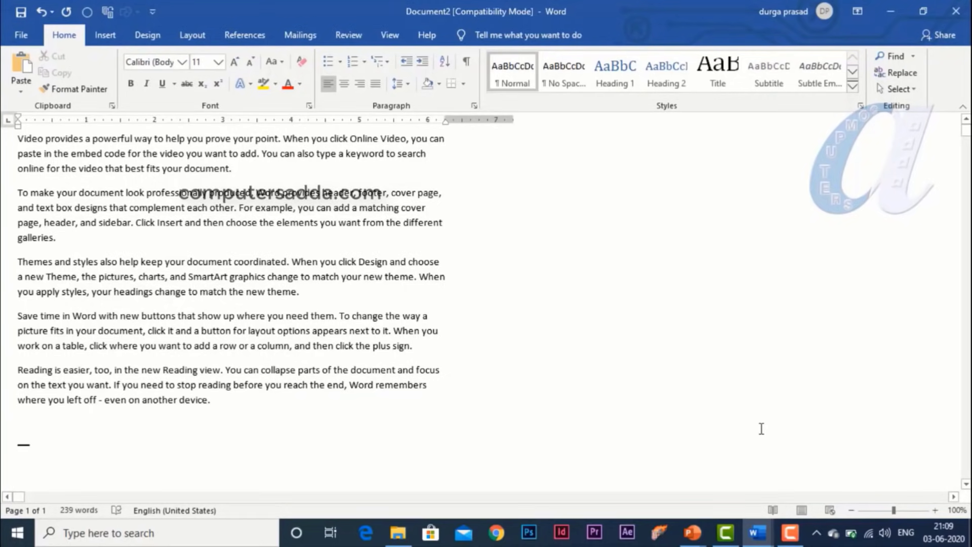
key("ctrl+alt+p")
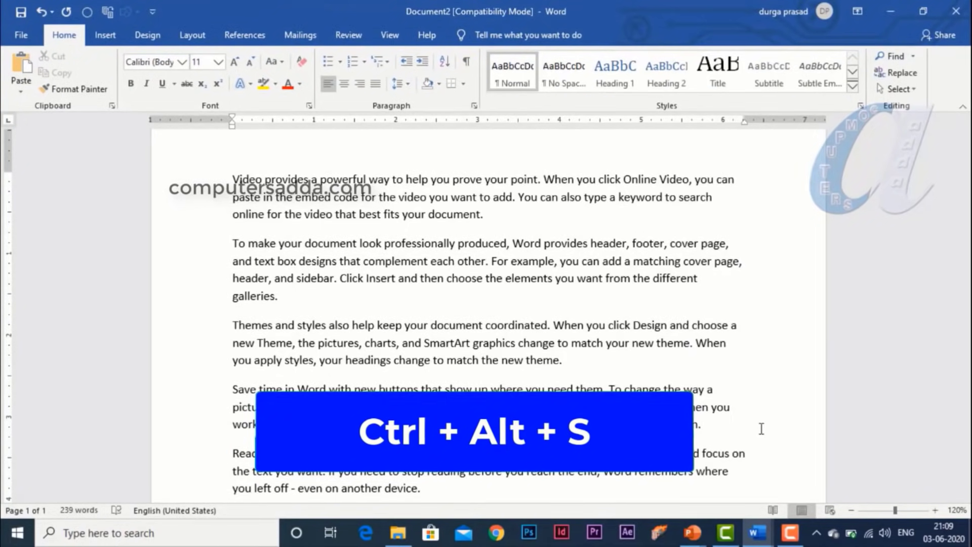
key("ctrl+alt+s")
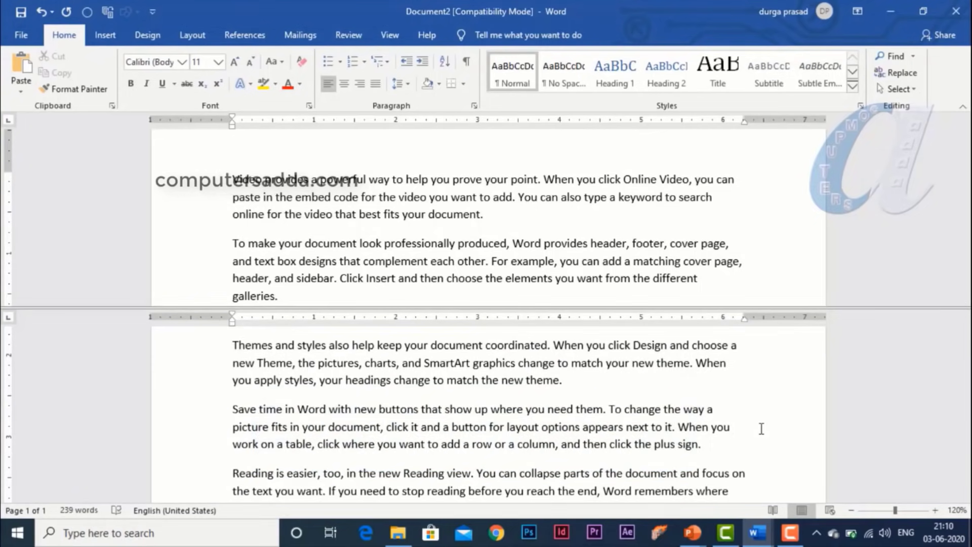
key("ctrl+alt+s")
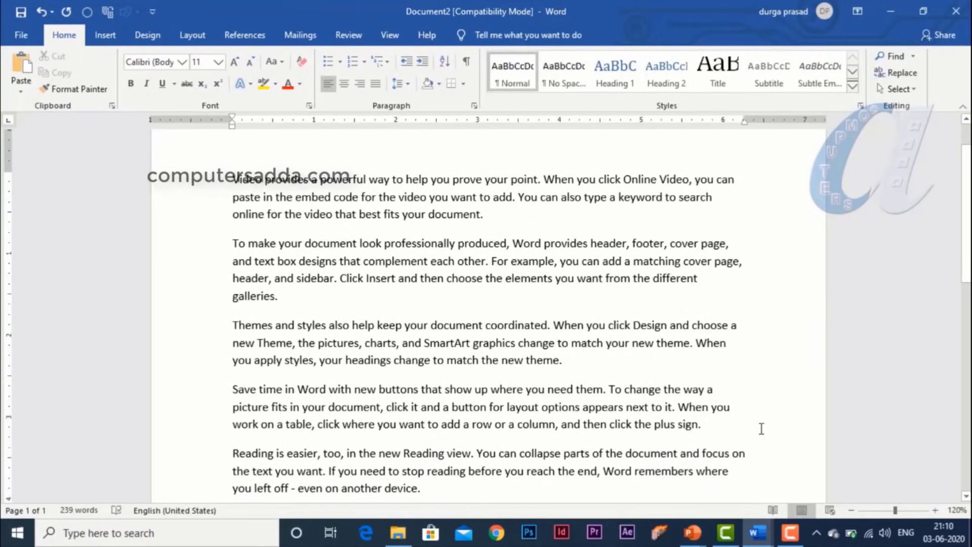
- Switch Document2 to Print Layout with Alt+V, L and show the rulers with Alt+V, R
scroll(696, 428, "down", 5, "ctrl")
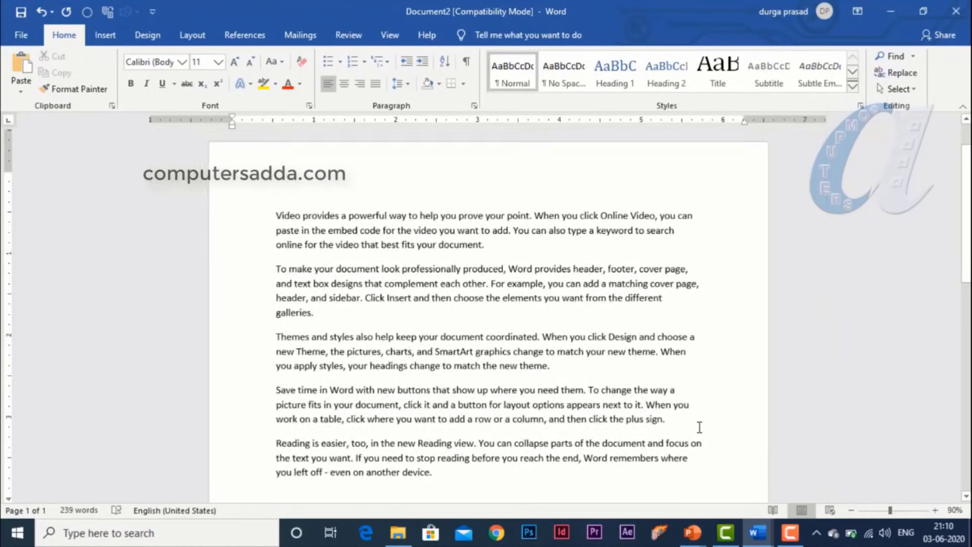
scroll(648, 423, "up", 3, "ctrl")
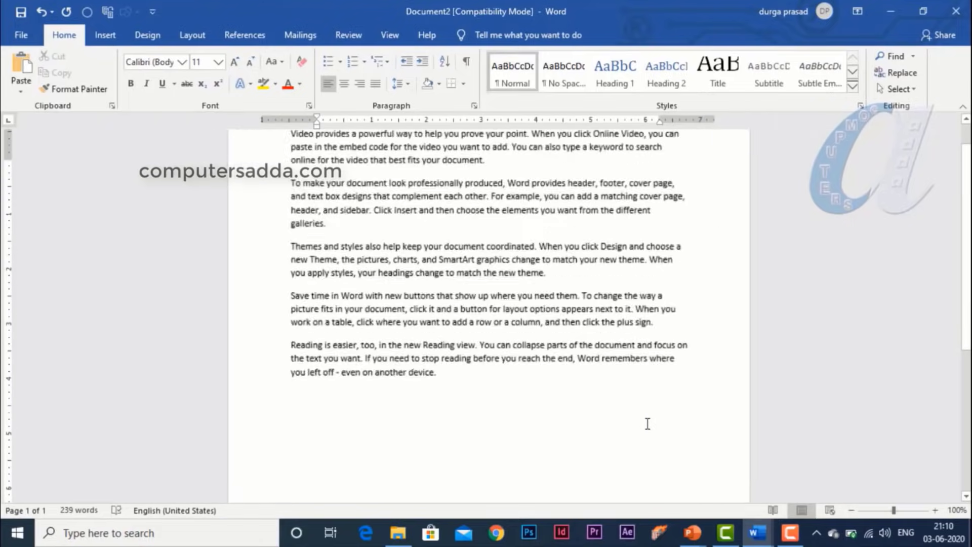
scroll(648, 424, "up", 3, "ctrl")
scroll(647, 424, "down", 4, "ctrl")
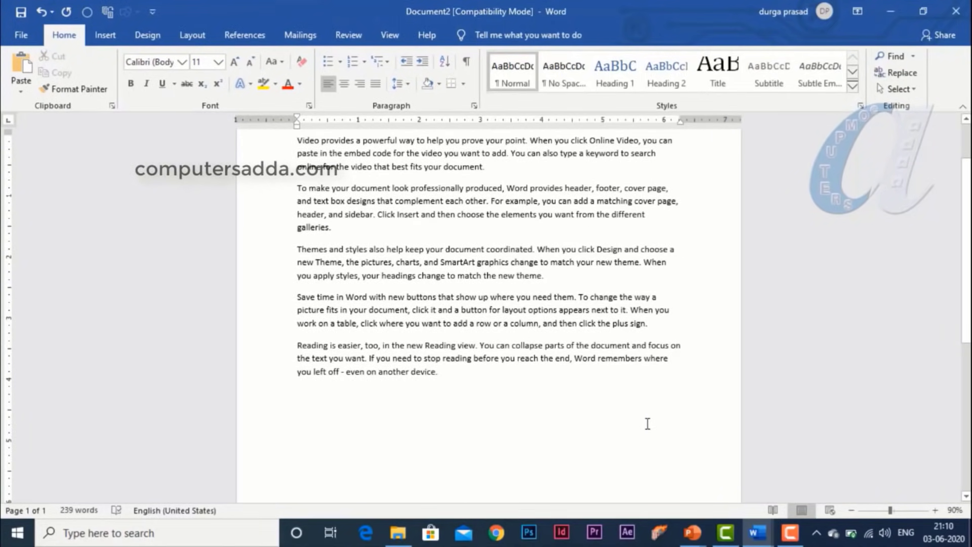
key("alt+v")
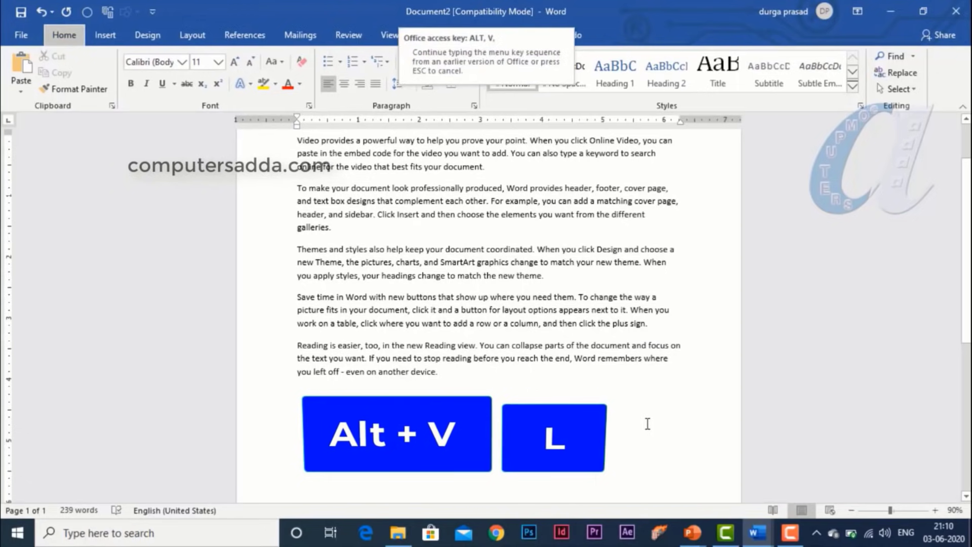
key("l")
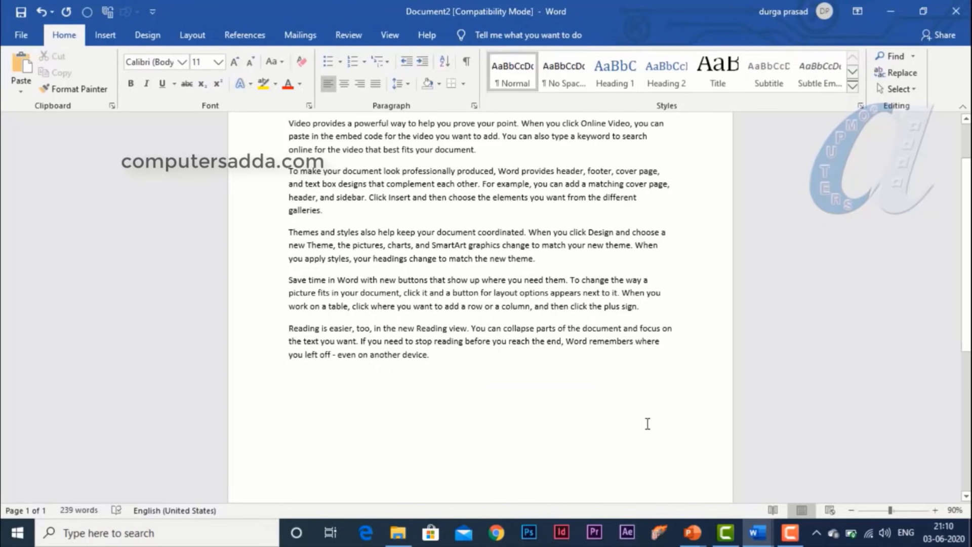
key("alt+v")
key("r")
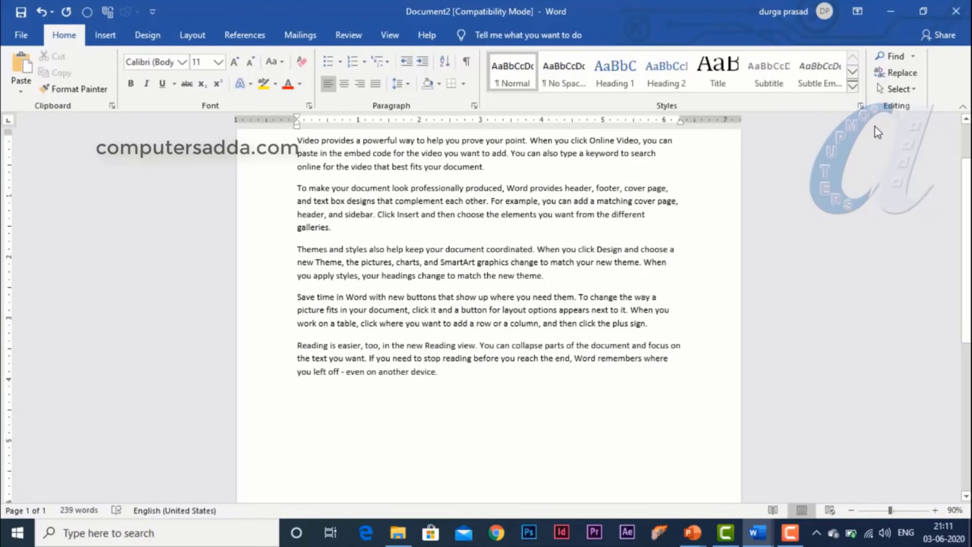
- Check the Ruler setting on the View tab, go back to Home, and hide the rulers with Alt+V
left_click(393, 38)
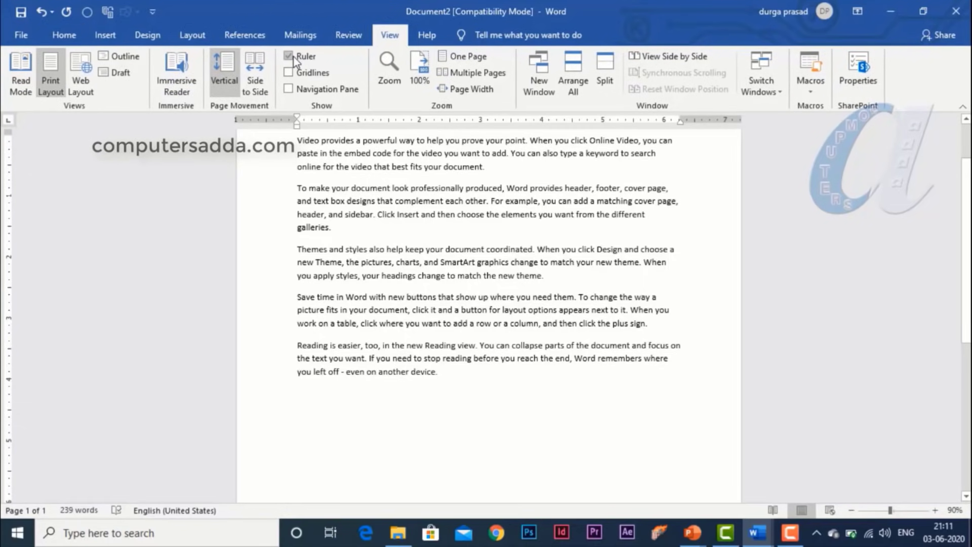
left_click(64, 36)
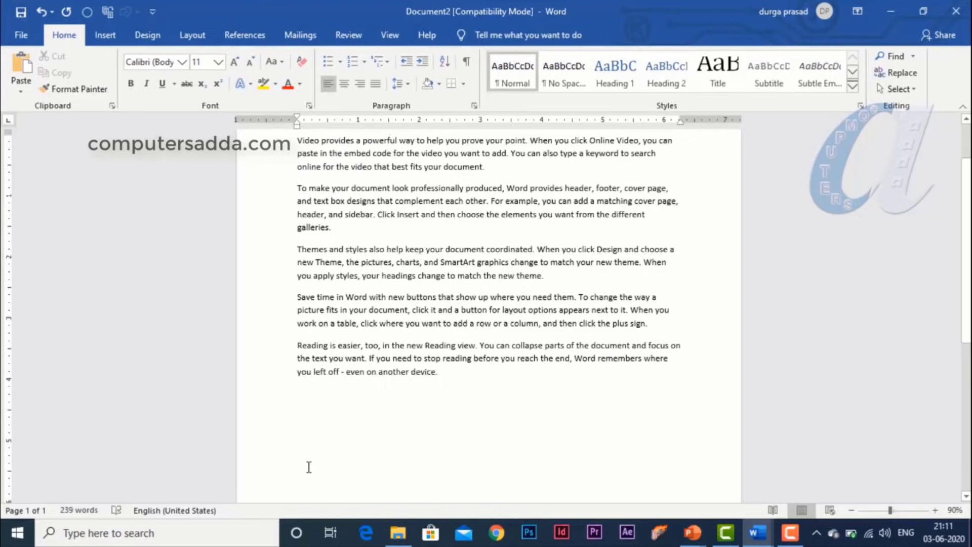
key("alt+v")
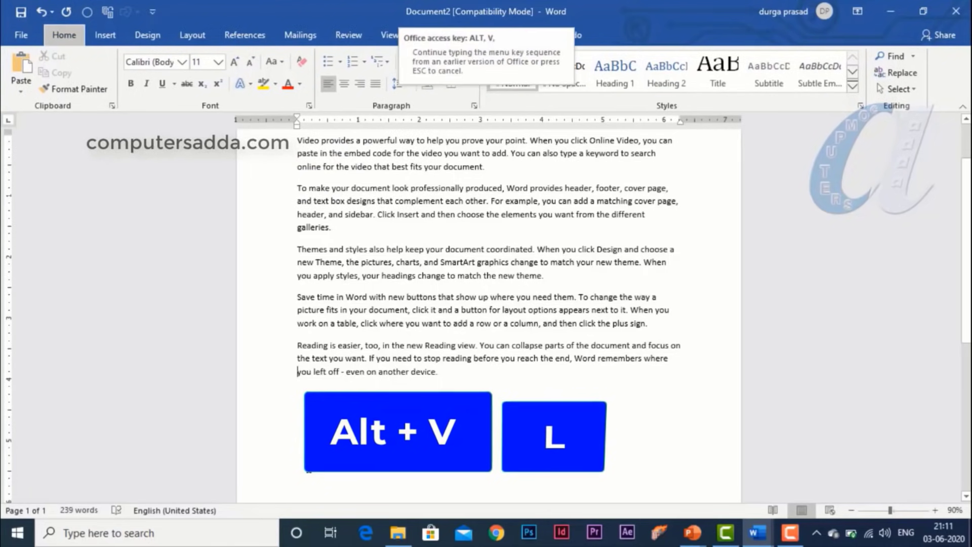
key("l")
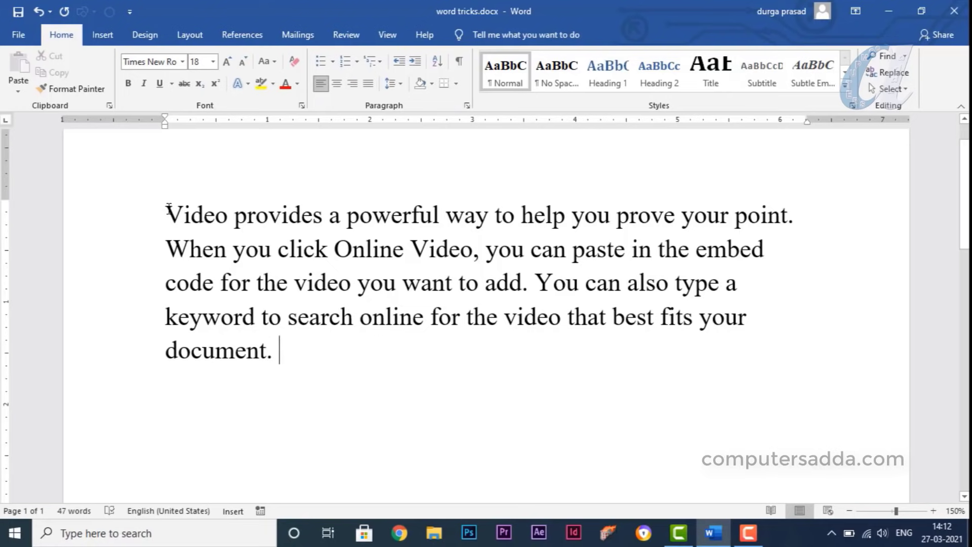
mouse_move(168, 208)
left_mouse_down()
mouse_move(795, 211)
mouse_move(761, 302)
mouse_move(625, 367)
mouse_move(330, 363)
left_mouse_up()
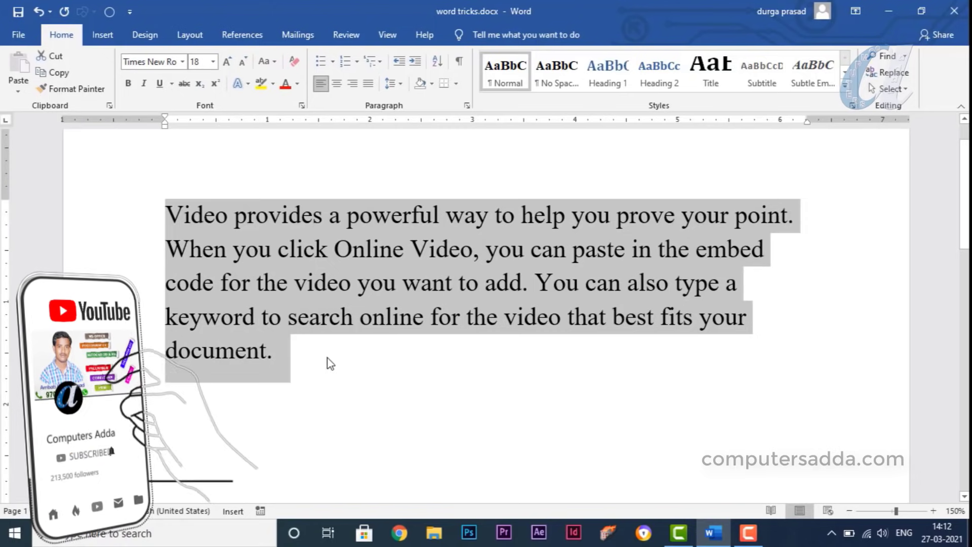
left_click(330, 364)
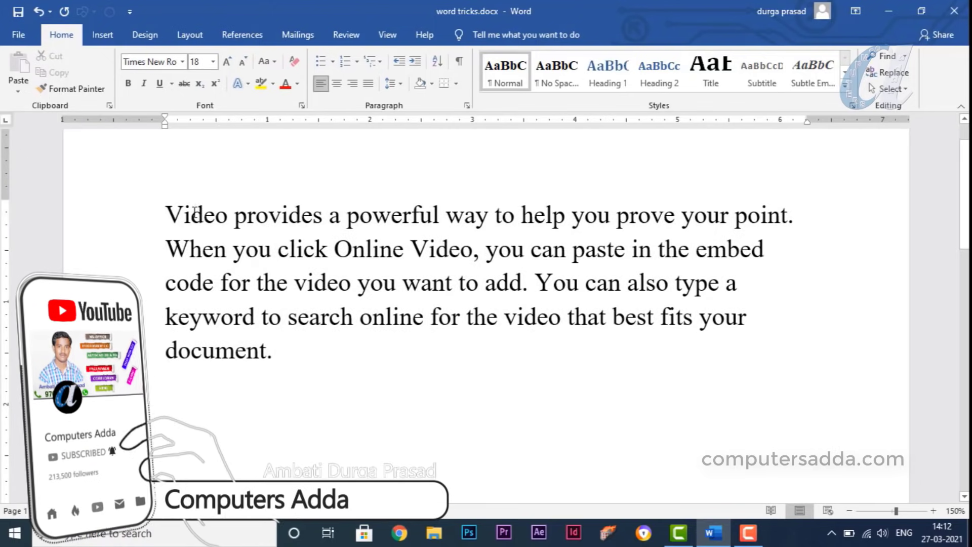
mouse_move(169, 208)
left_mouse_down()
mouse_move(506, 318)
mouse_move(777, 358)
left_mouse_up()
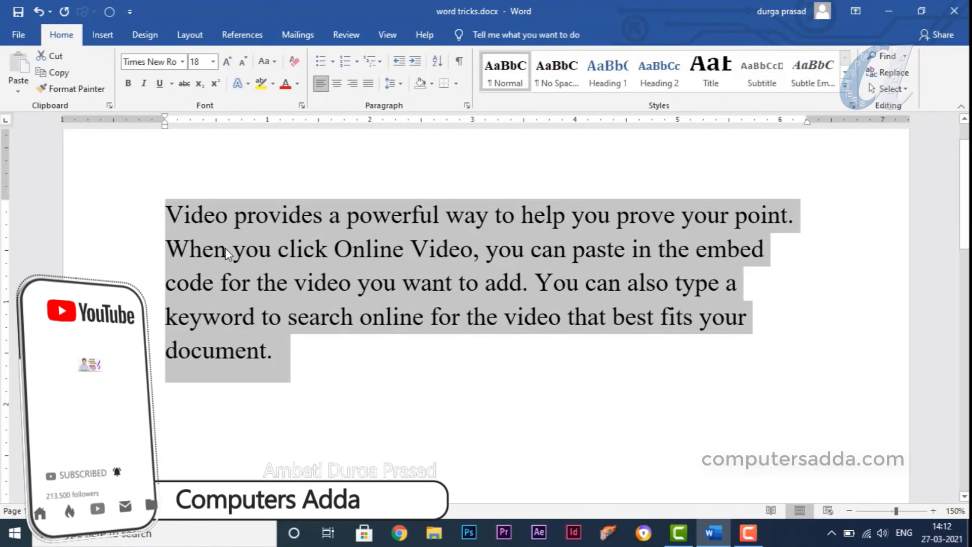
left_click(304, 360)
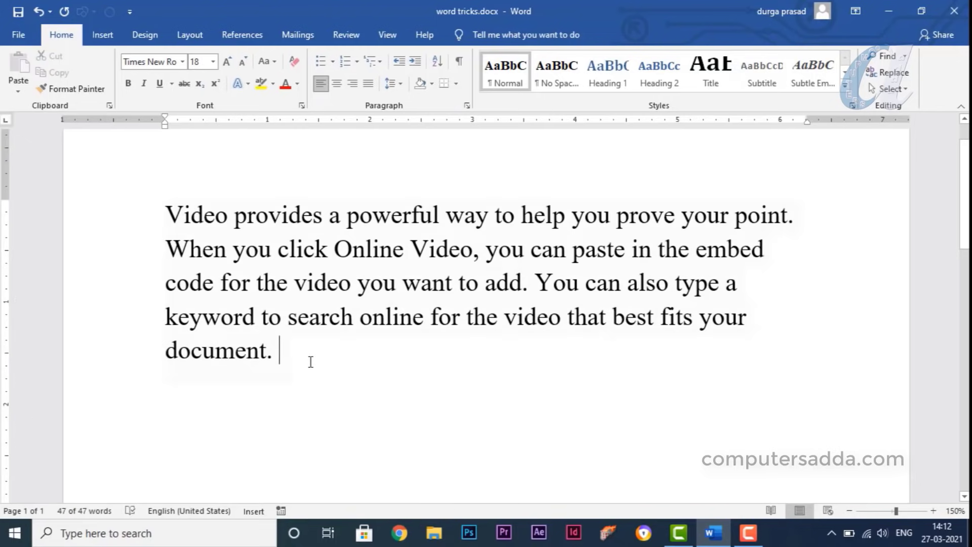
left_click_drag(288, 357, 151, 184)
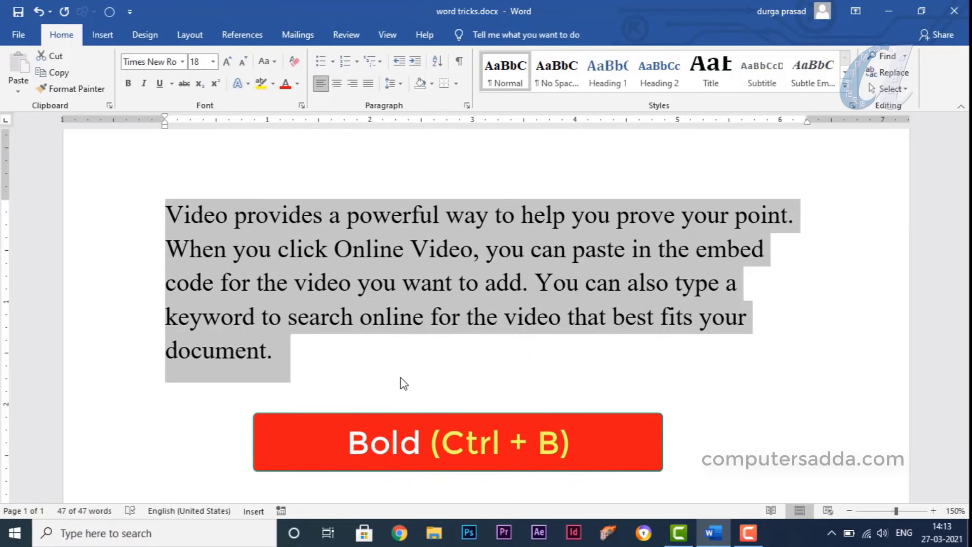
key("ctrl+b")
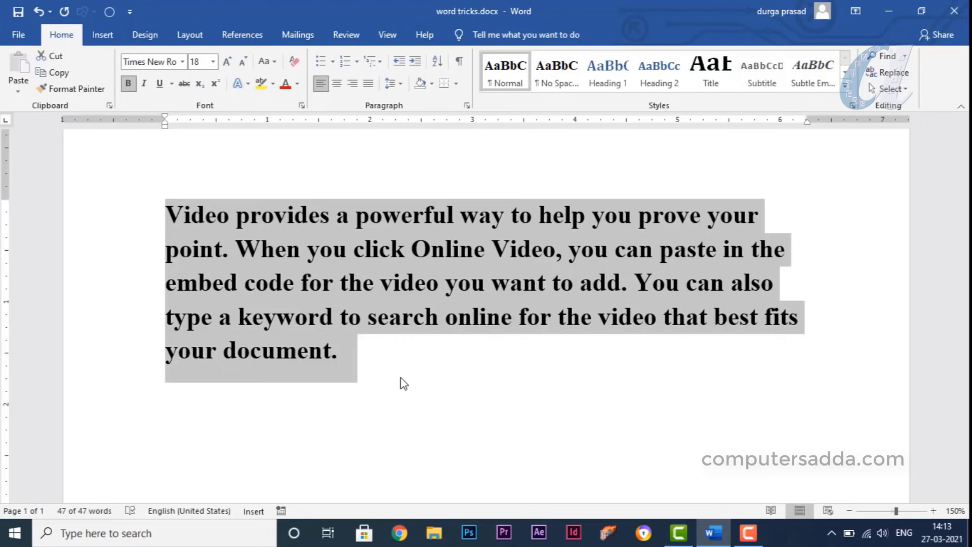
key("ctrl+b")
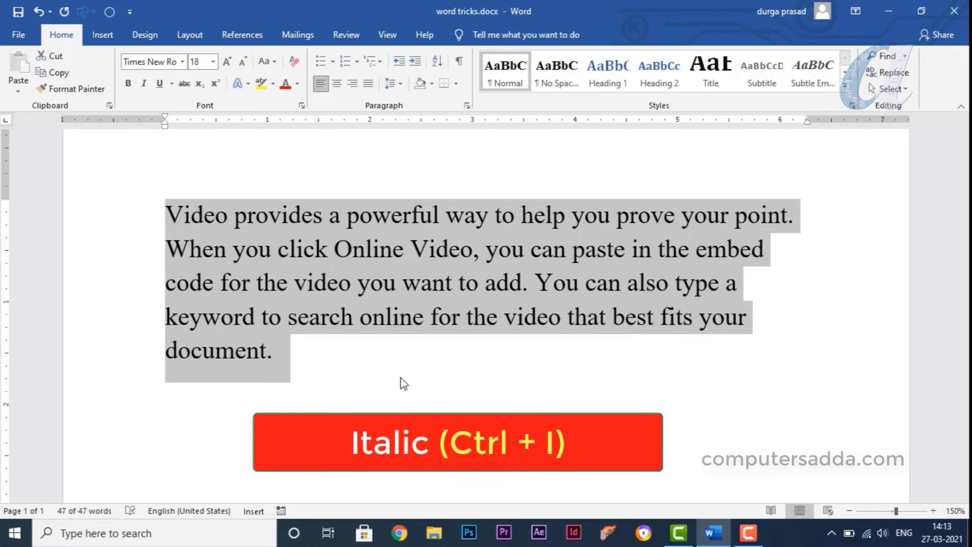
key("ctrl+i")
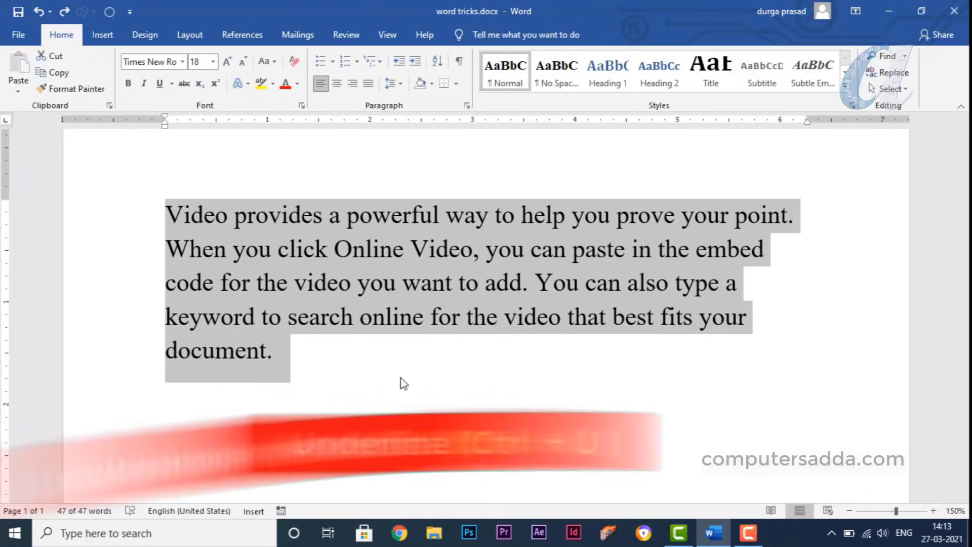
key("ctrl+u")
left_click(400, 378)
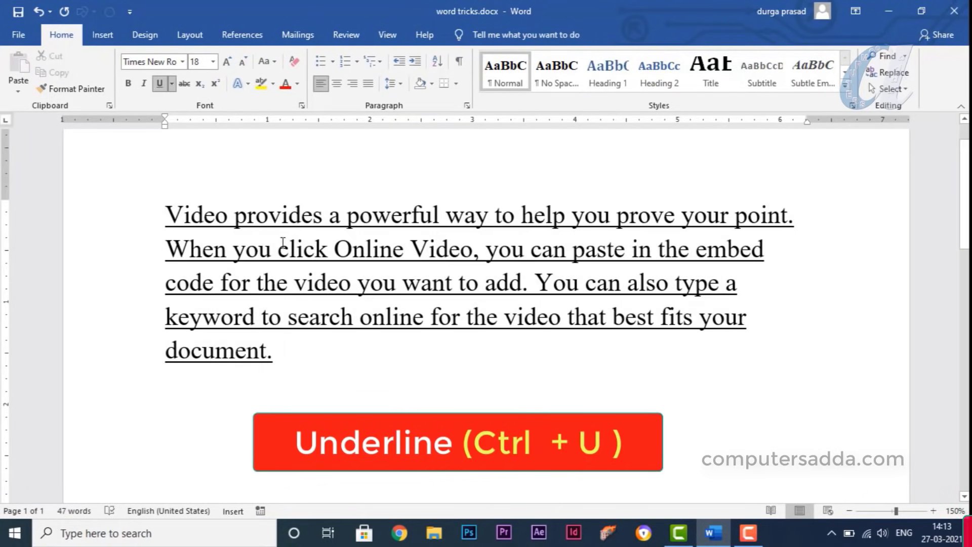
left_click_drag(278, 248, 534, 286)
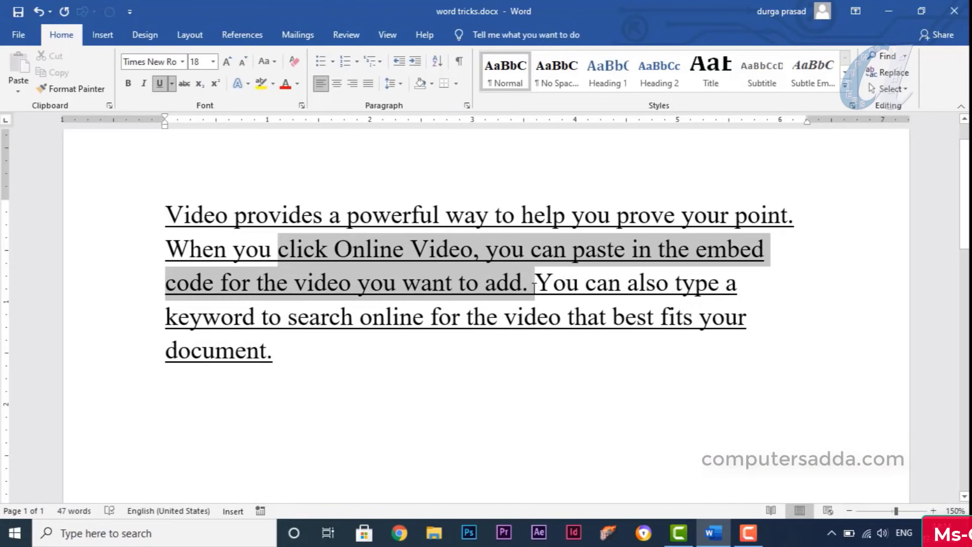
key("ctrl+u")
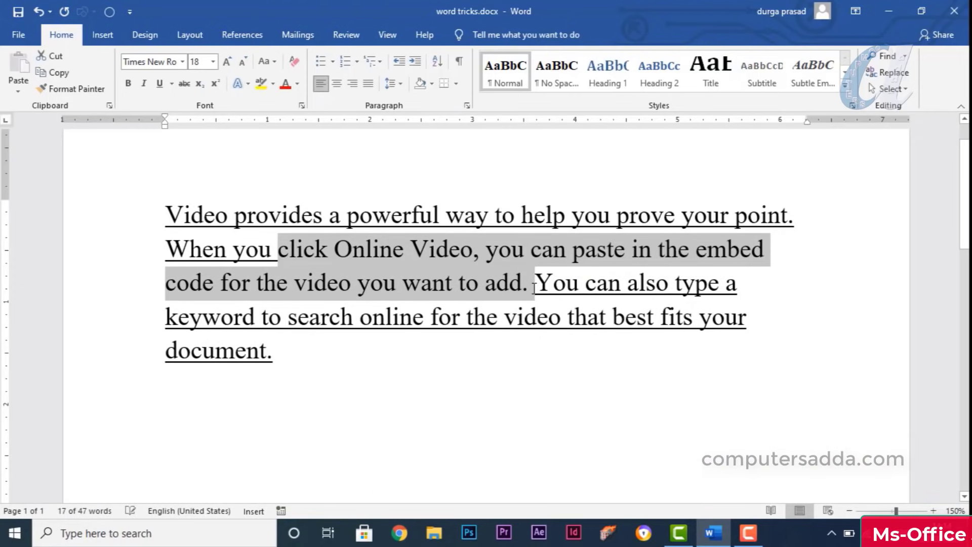
left_click(544, 296)
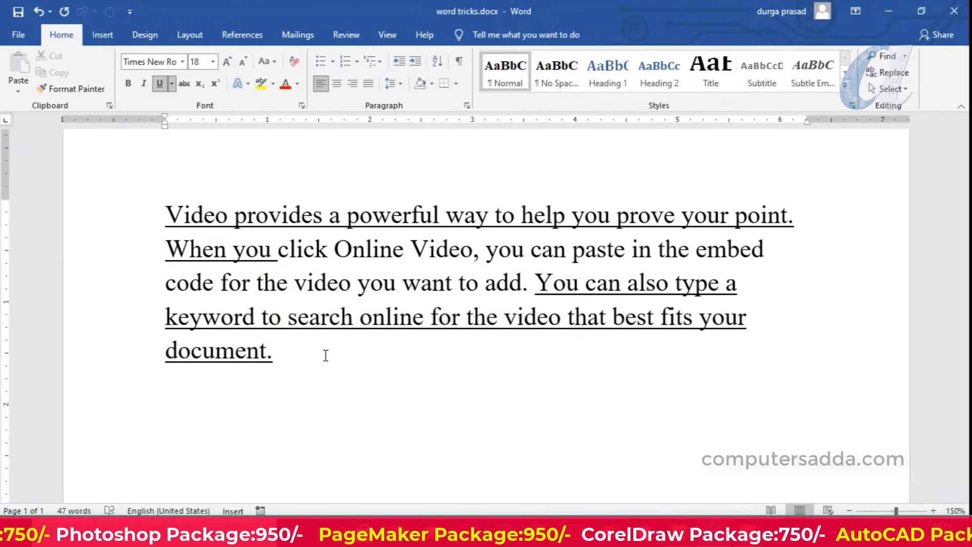
key("ctrl+a")
key("ctrl+u")
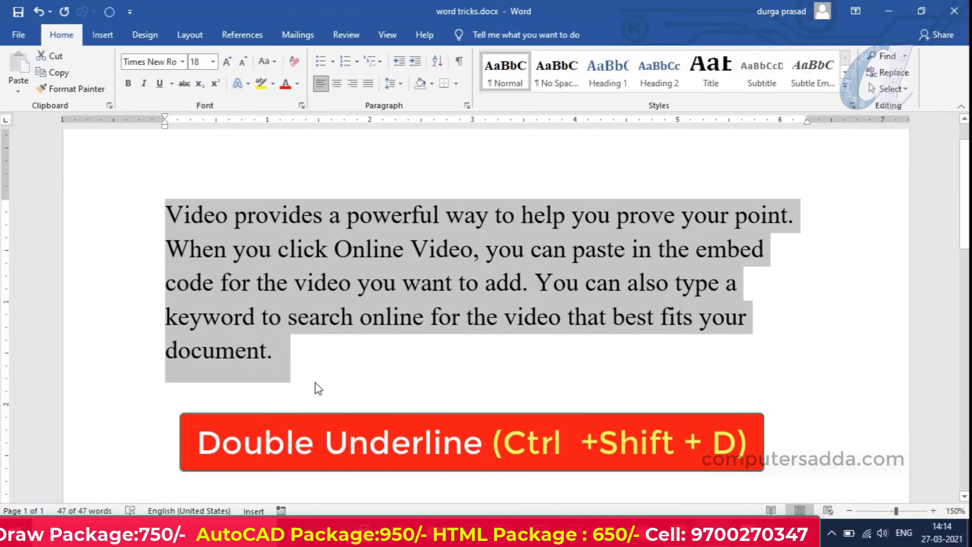
key("ctrl+shift+d")
left_click(282, 352)
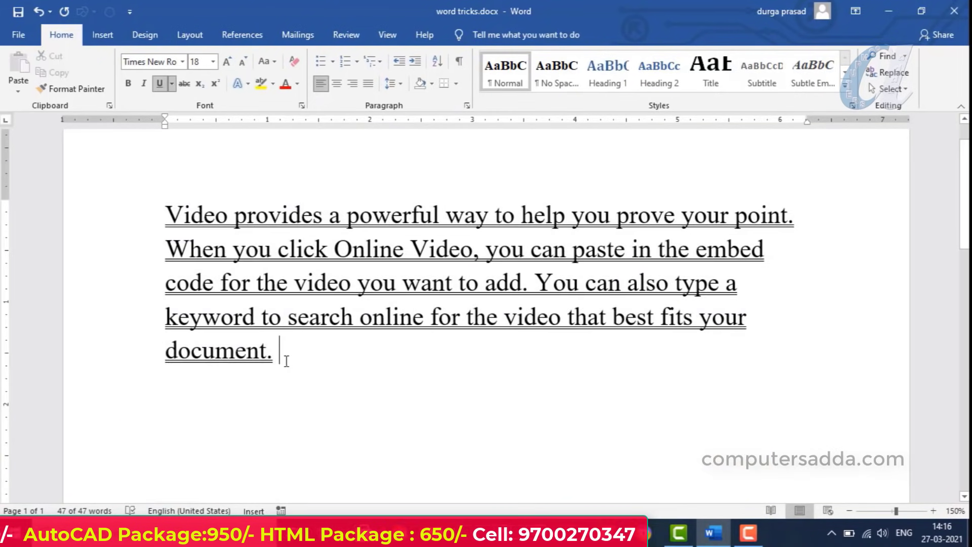
left_click_drag(281, 352, 152, 211)
key("ctrl+shift+d")
left_click(293, 354)
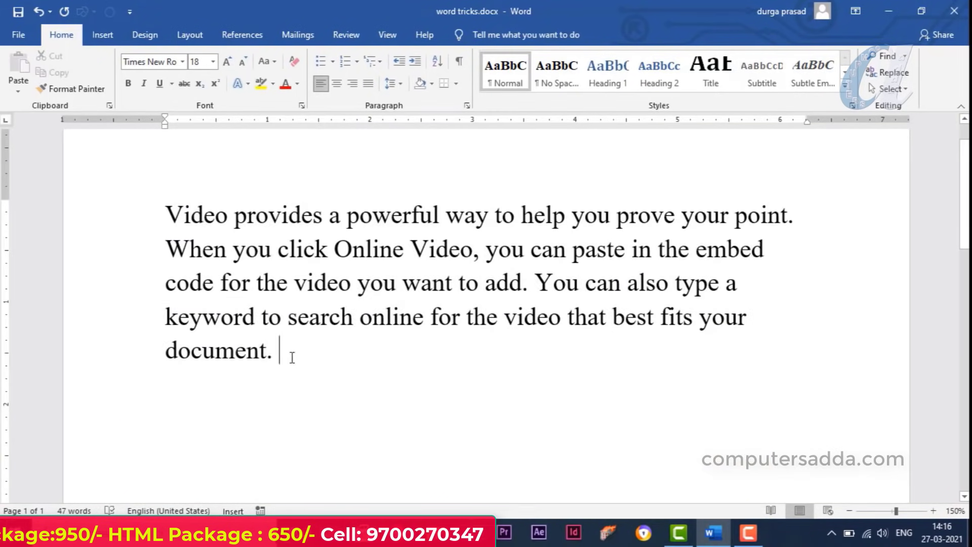
left_click_drag(293, 354, 169, 194)
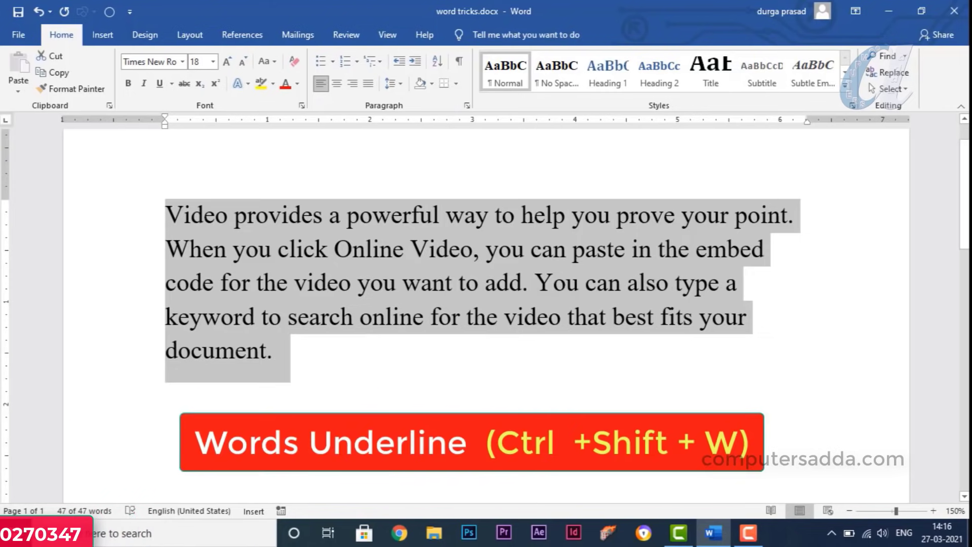
key("ctrl+shift+w")
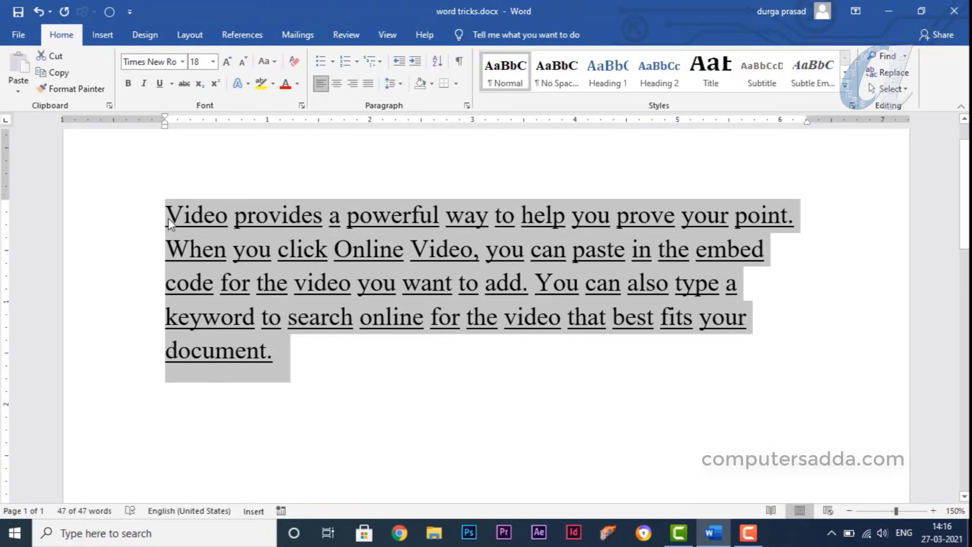
key("ctrl+z")
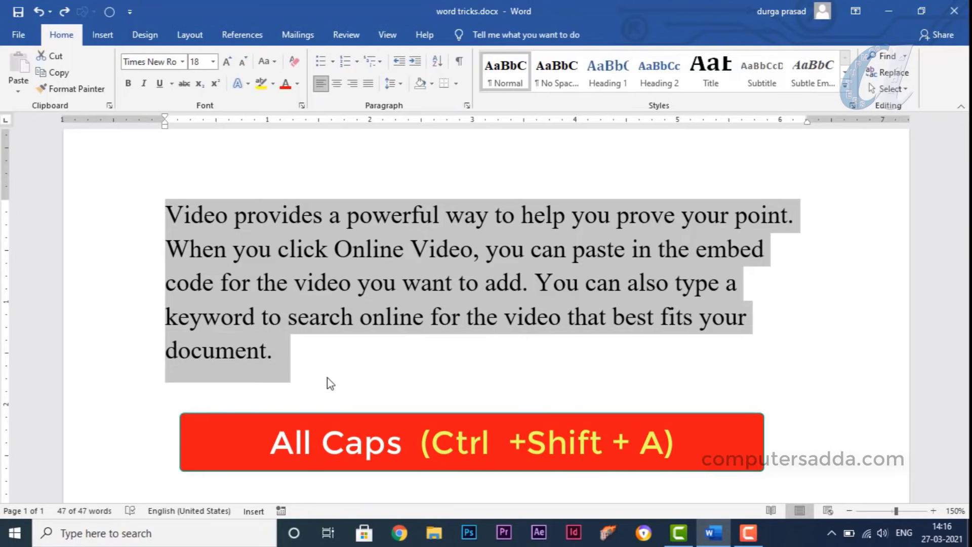
key("ctrl+shift+a")
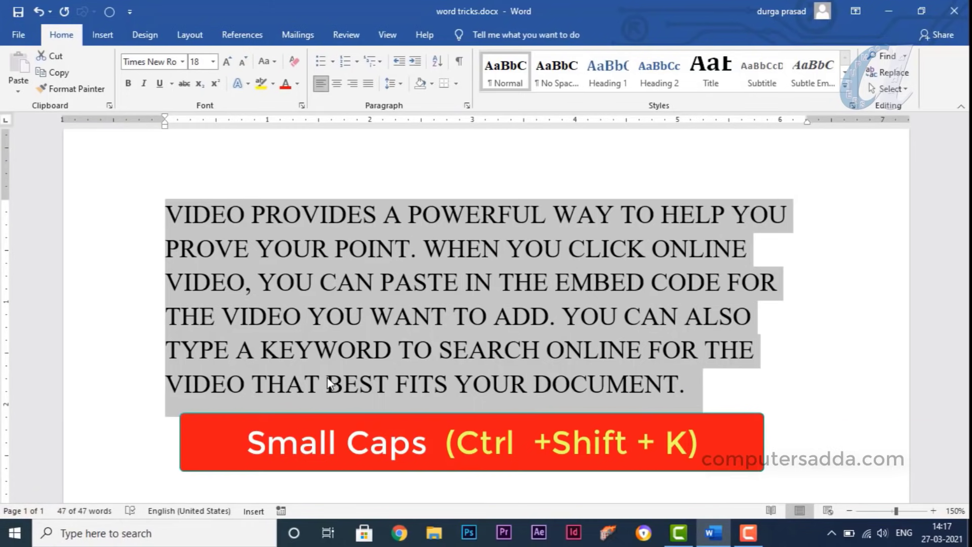
key("ctrl+shift+k")
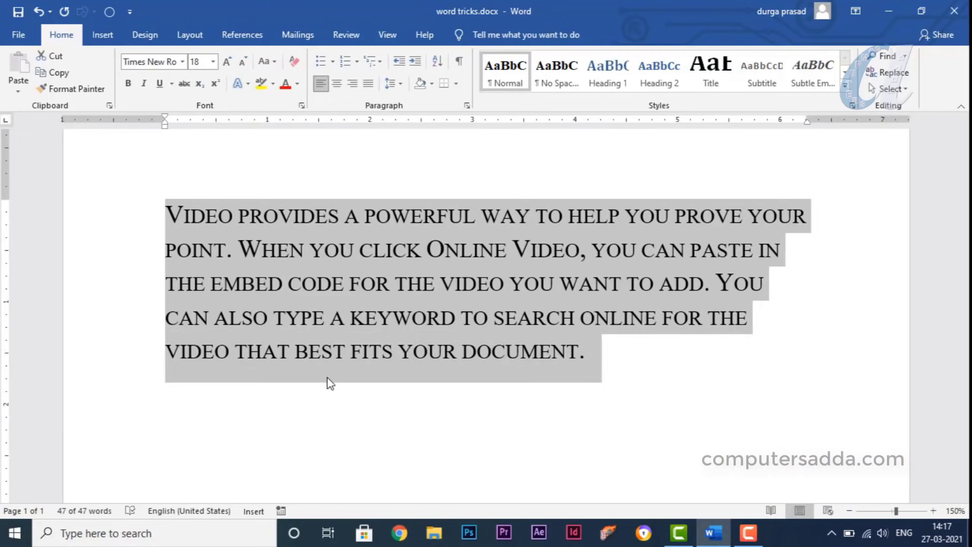
- Undo the small caps and enlarge 'Video provides a powerful' to 48 pt with Ctrl+Shift+>
key("ctrl+z")
key("ctrl+z")
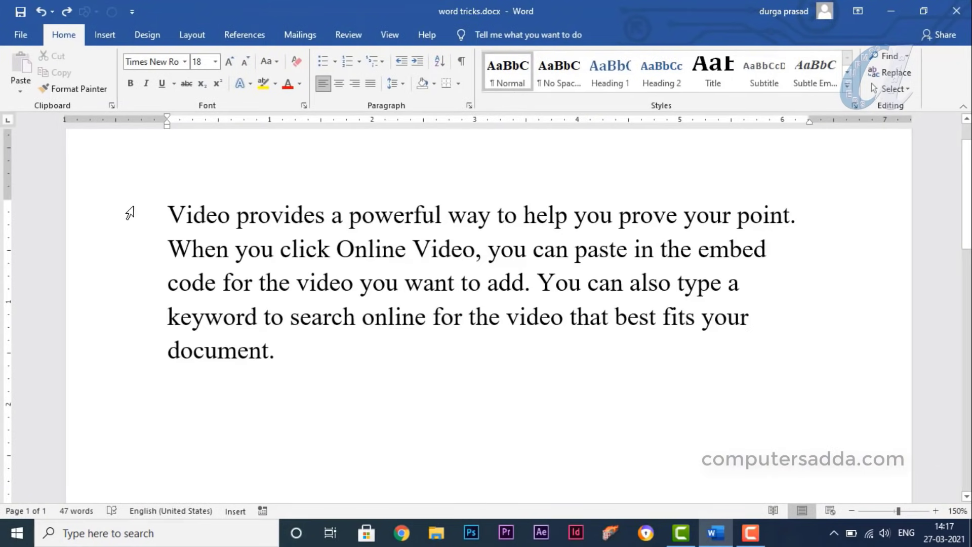
left_click_drag(168, 215, 429, 216)
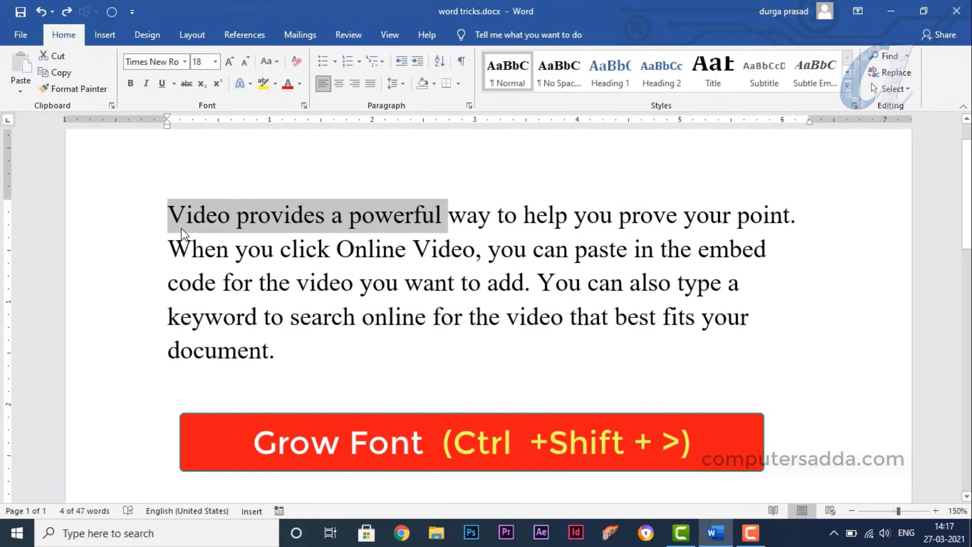
key("ctrl+shift+period")
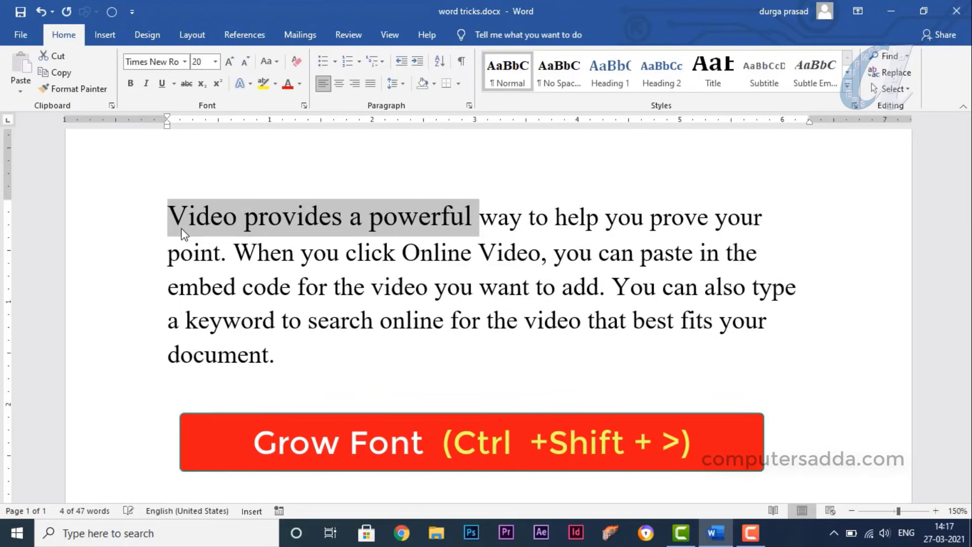
key("ctrl+shift+period")
key("ctrl+shift+period")
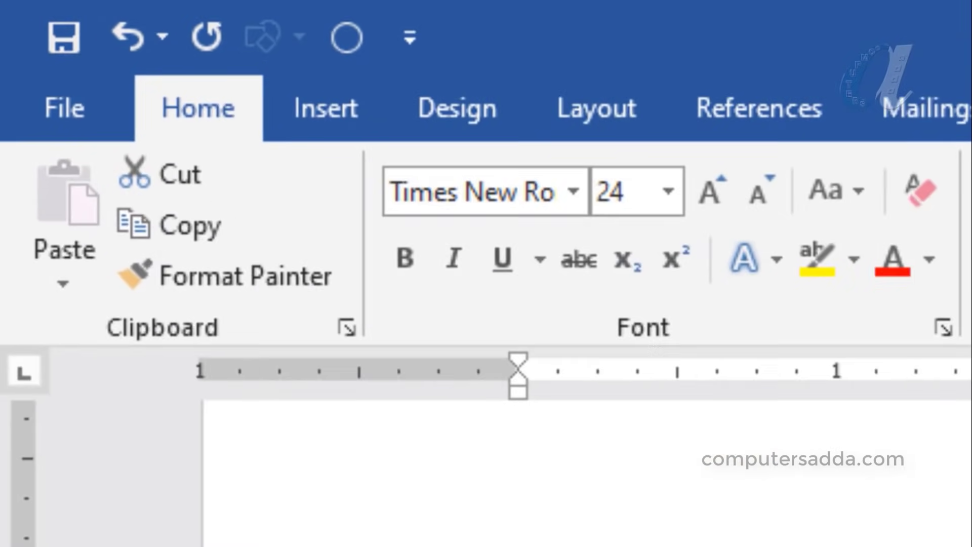
key("ctrl+shift+period")
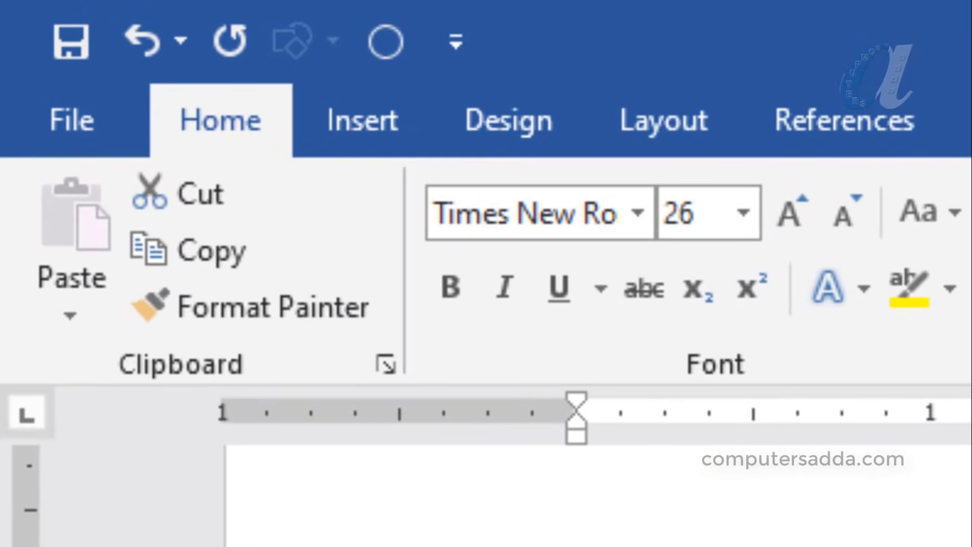
key("ctrl+shift+period")
key("ctrl+shift+period")
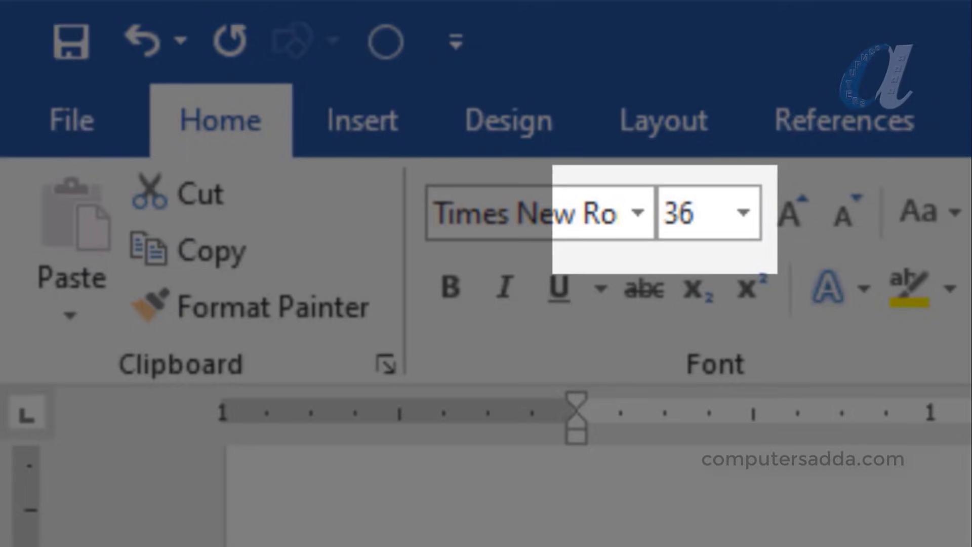
key("ctrl+shift+period")
left_click(743, 215)
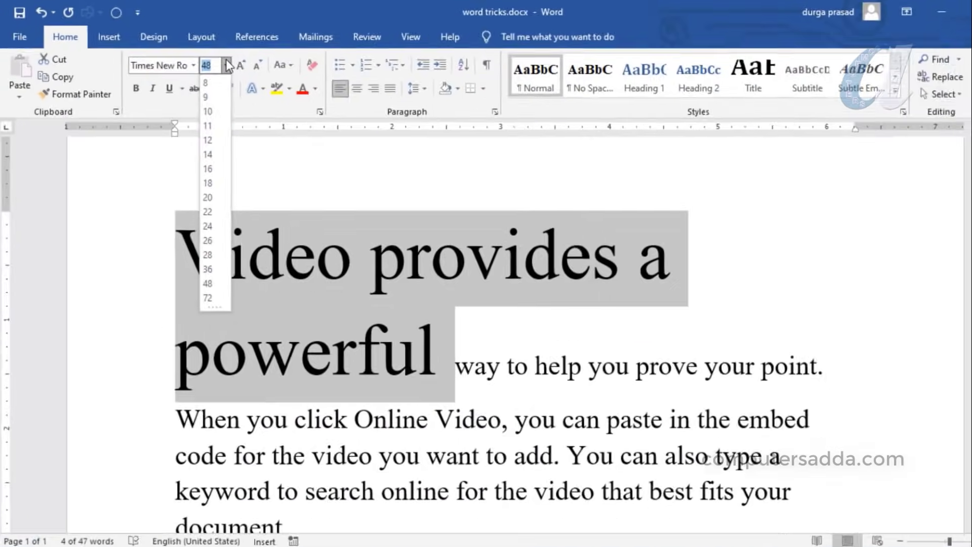
left_click(228, 65)
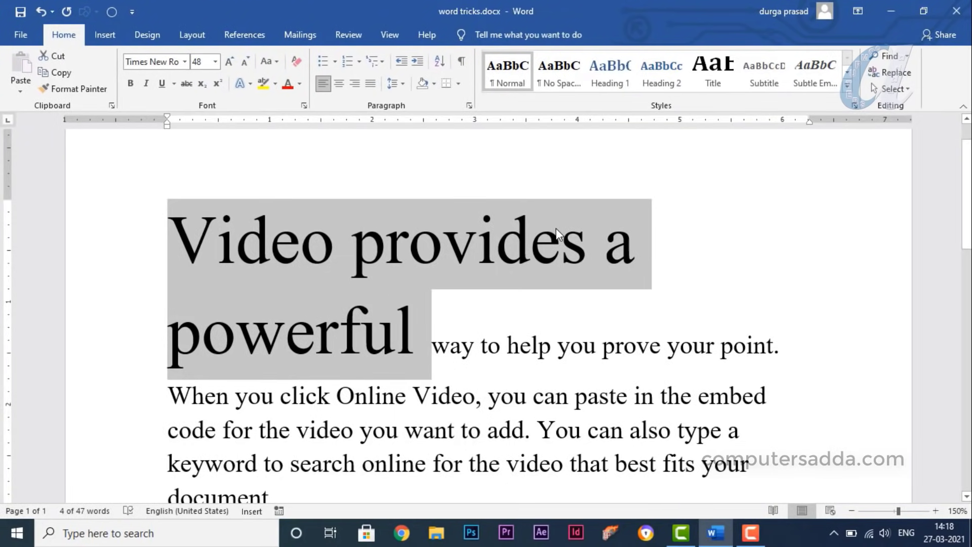
- Shrink the phrase with Ctrl+Shift+<, raise it one point at a time to 29, then lower it with Ctrl+[
key("ctrl+shift+comma")
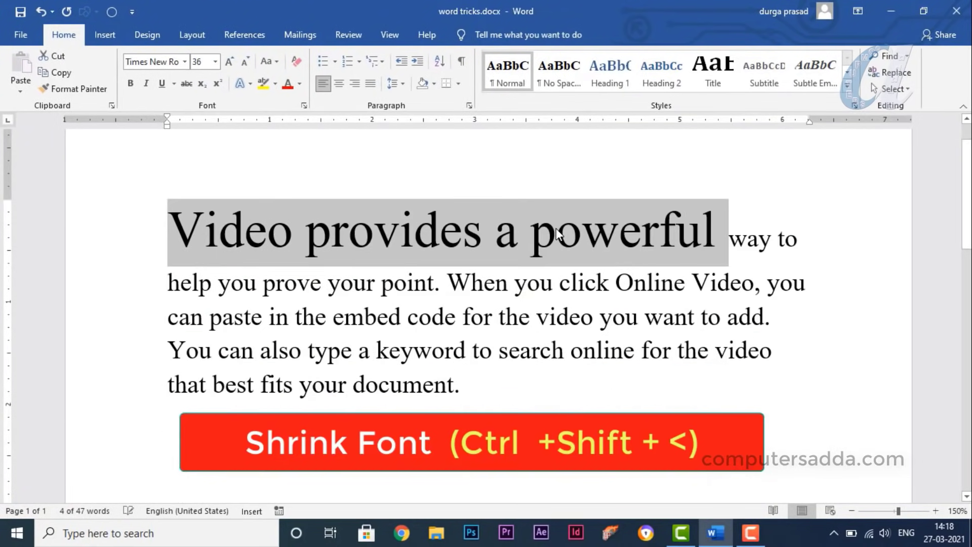
key("ctrl+shift+comma")
key("ctrl+shift+comma")
key("ctrl+shift+comma")
key("ctrl+shift+comma")
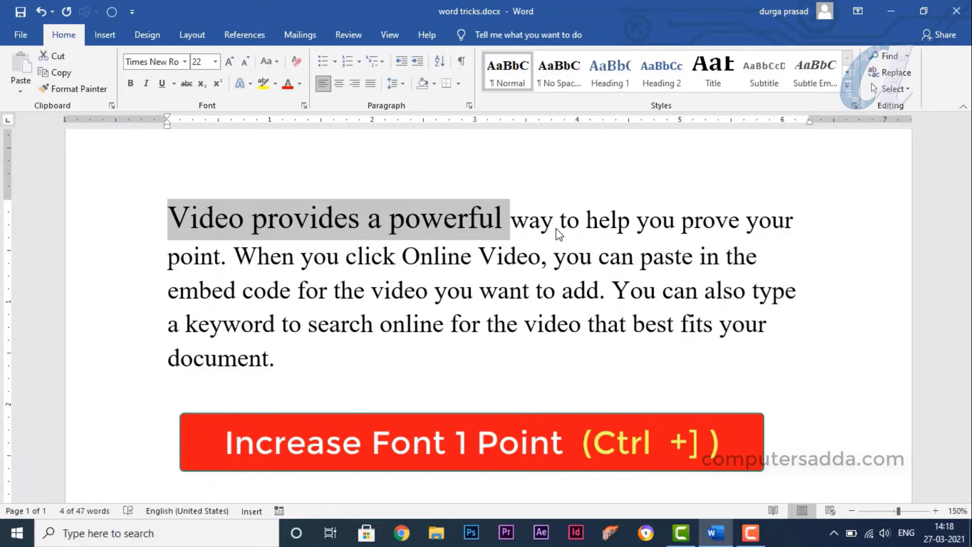
key("ctrl+bracketright")
key("ctrl+bracketright")
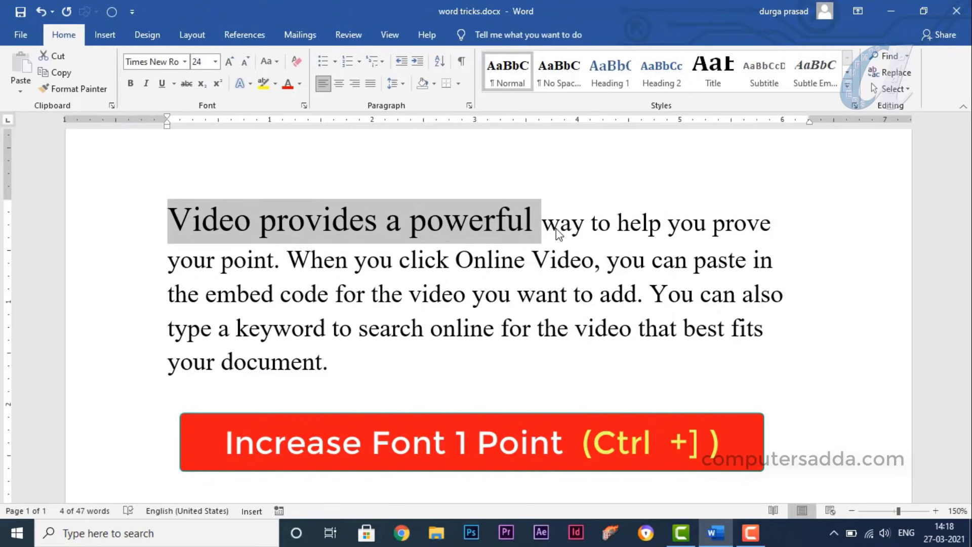
key("ctrl+bracketright")
key("ctrl+bracketright")
key("ctrl+bracketright")
key("ctrl+bracketright")
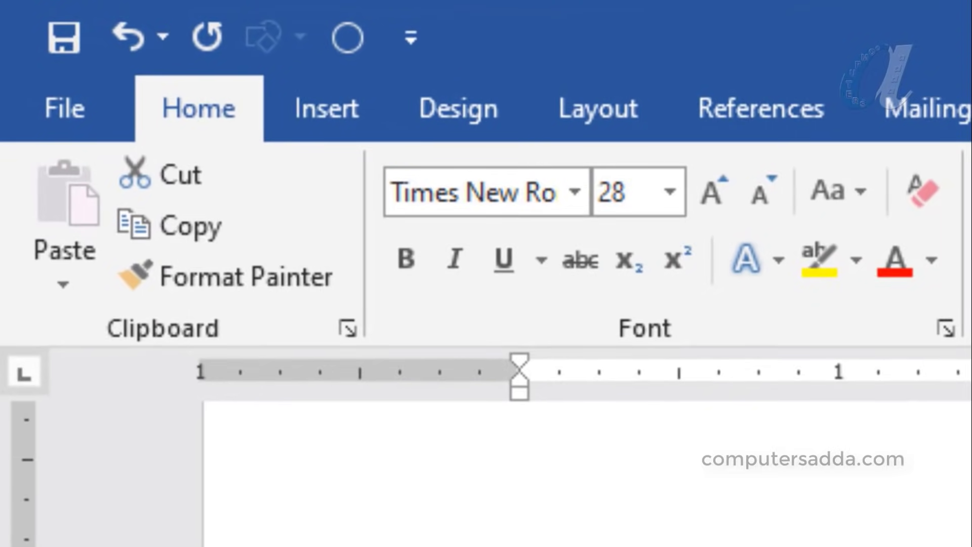
key("ctrl+bracketright")
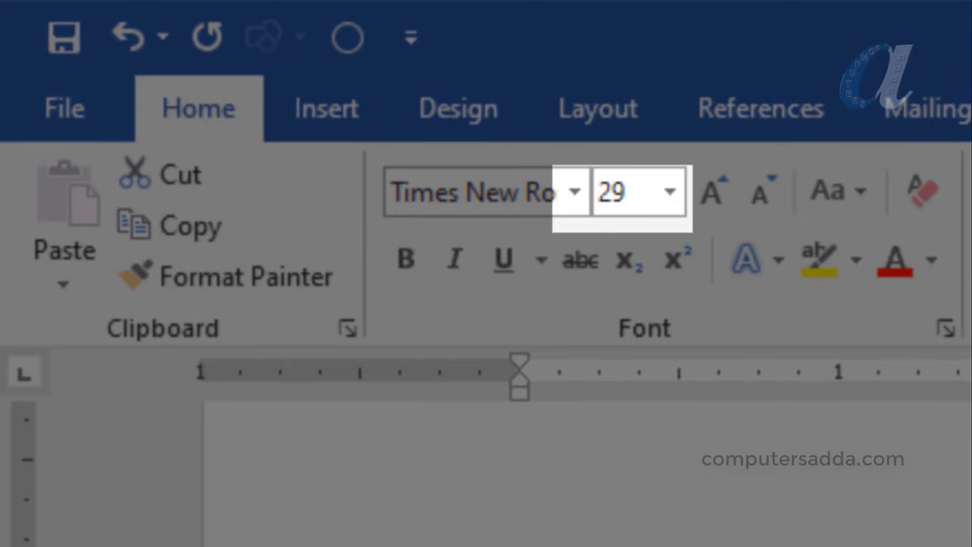
key("ctrl+bracketright")
key("ctrl+bracketright")
key("ctrl+bracketright")
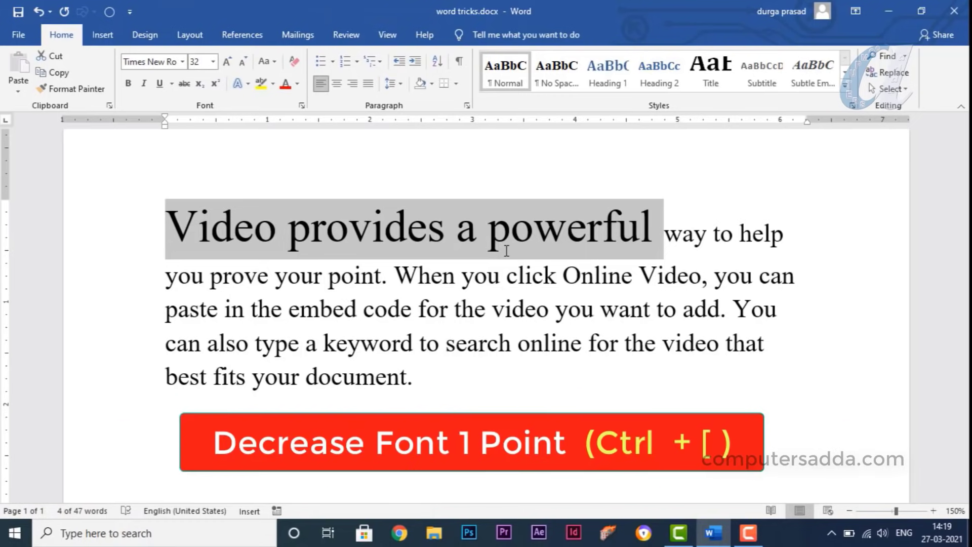
key("ctrl+bracketleft")
key("ctrl+bracketleft")
key("ctrl+bracketleft")
key("ctrl+bracketleft")
key("ctrl+bracketleft")
key("ctrl+bracketleft")
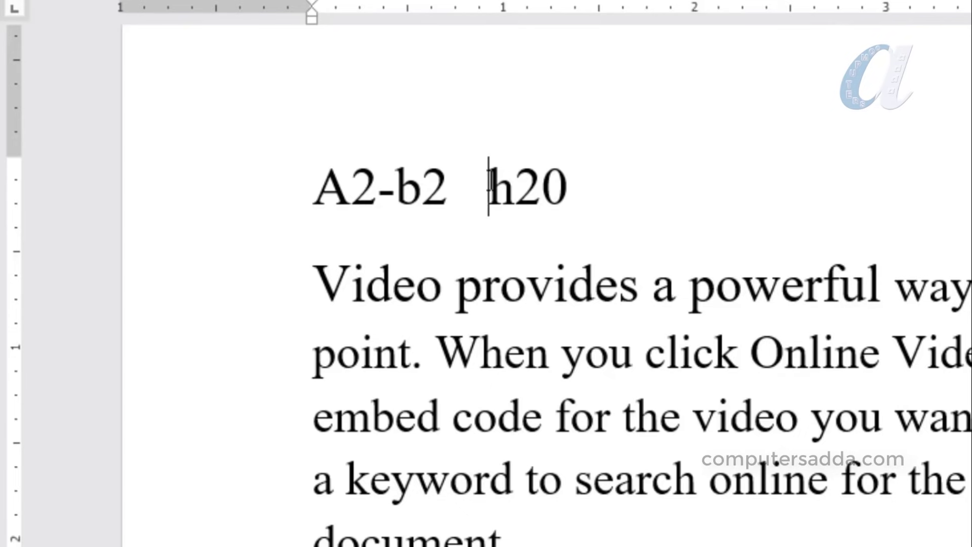
- Subscript the 2 in h20 and the word 'powerful' with Ctrl+=
left_click_drag(489, 185, 652, 182)
left_click(515, 187)
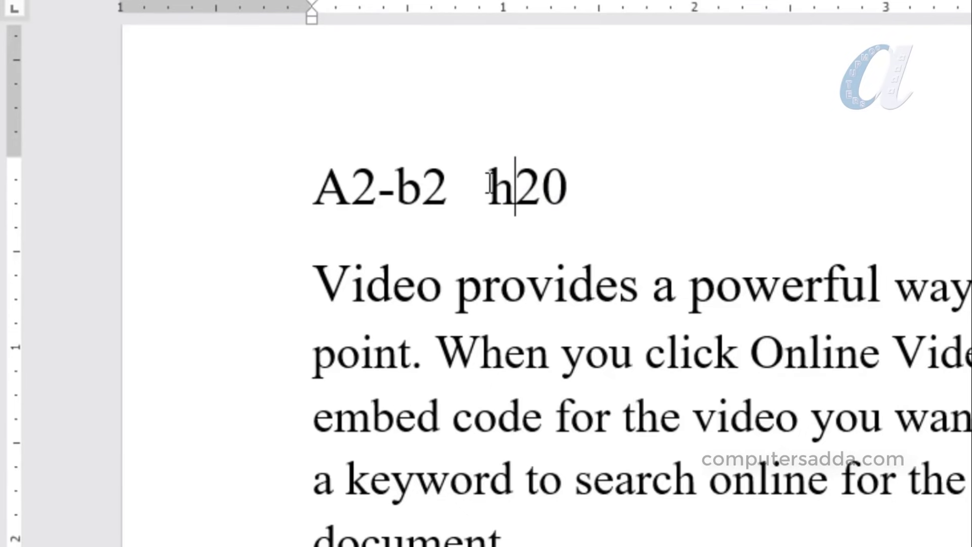
left_click_drag(514, 186, 540, 186)
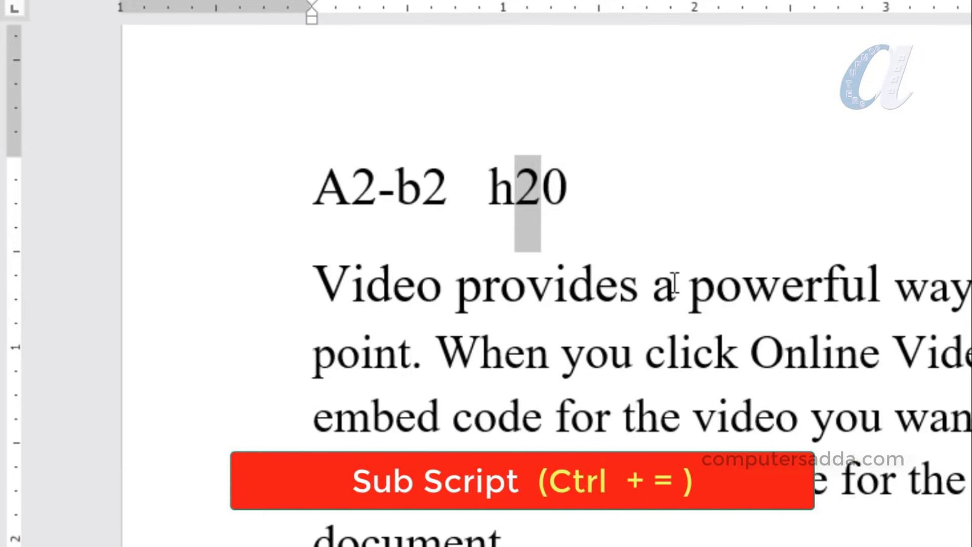
key("ctrl+equal")
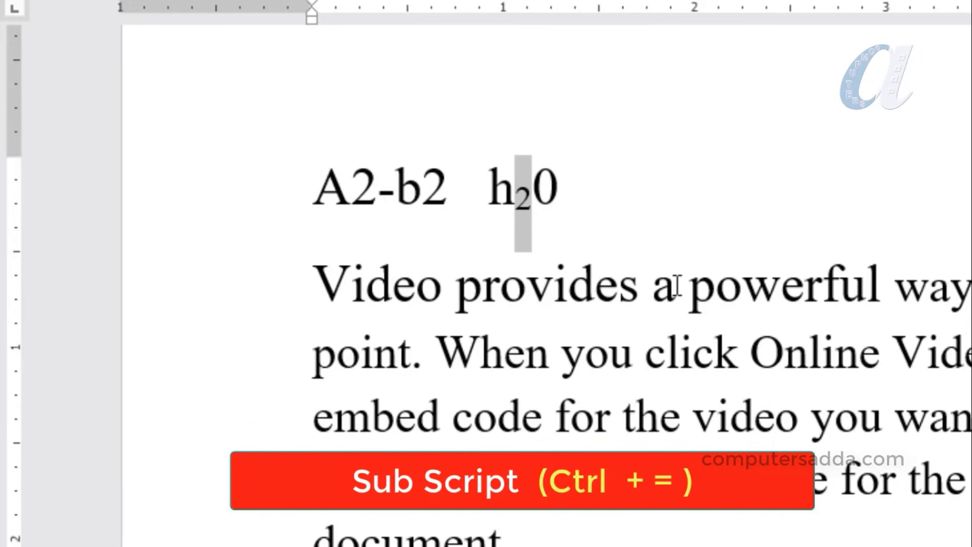
left_click(715, 288)
double_click(714, 289)
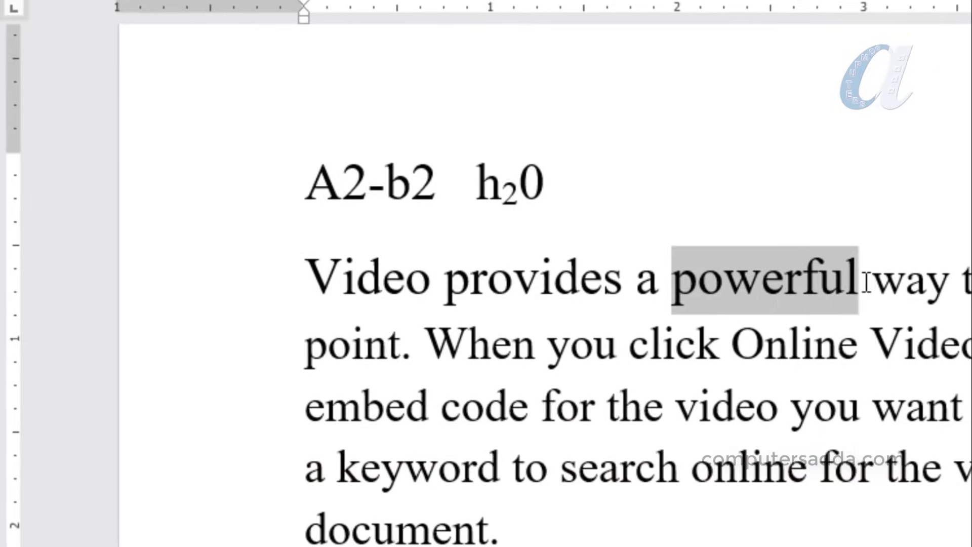
key("ctrl+equal")
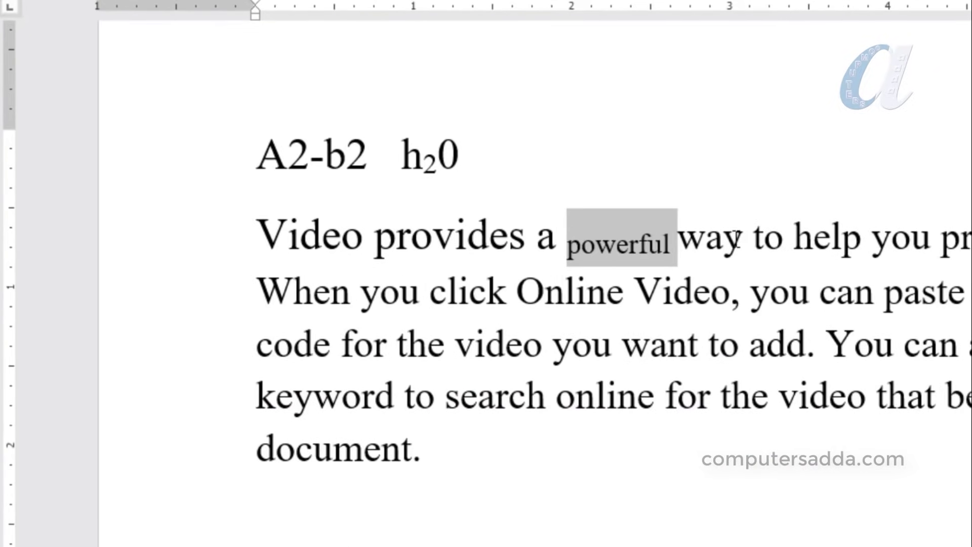
left_click(765, 236)
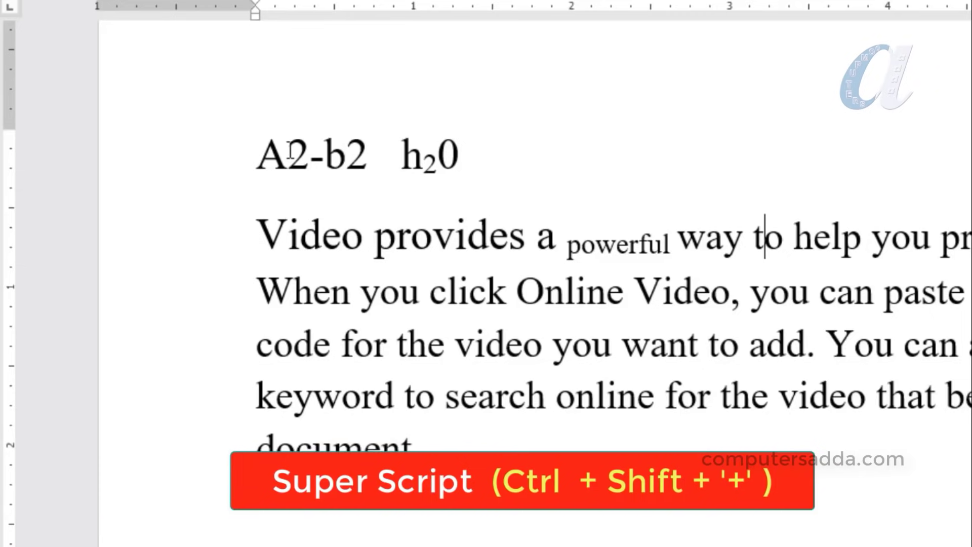
- Superscript the 2s in A2 and b2, revert extra typed letters to normal, and copy 'Video provides a powerful'
left_click_drag(288, 151, 309, 152)
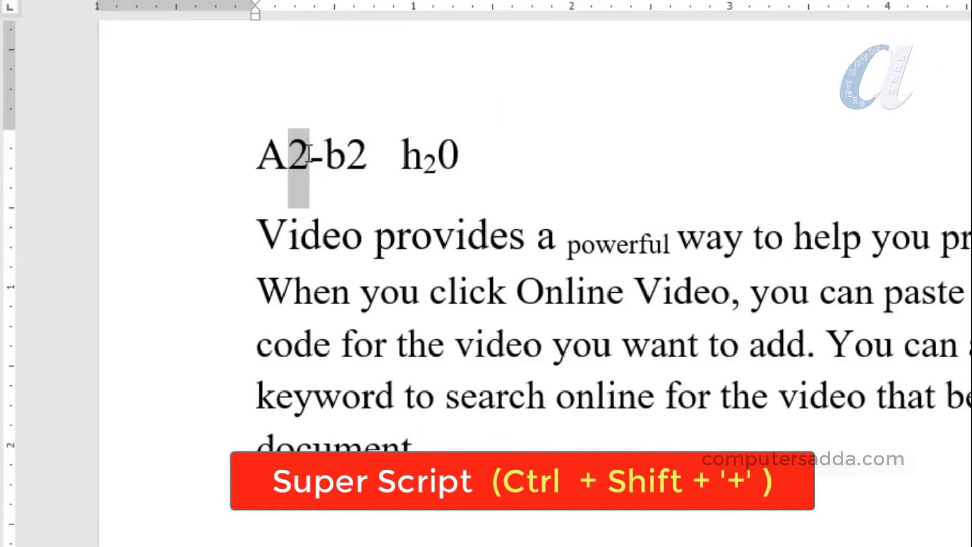
key("ctrl+shift+plus")
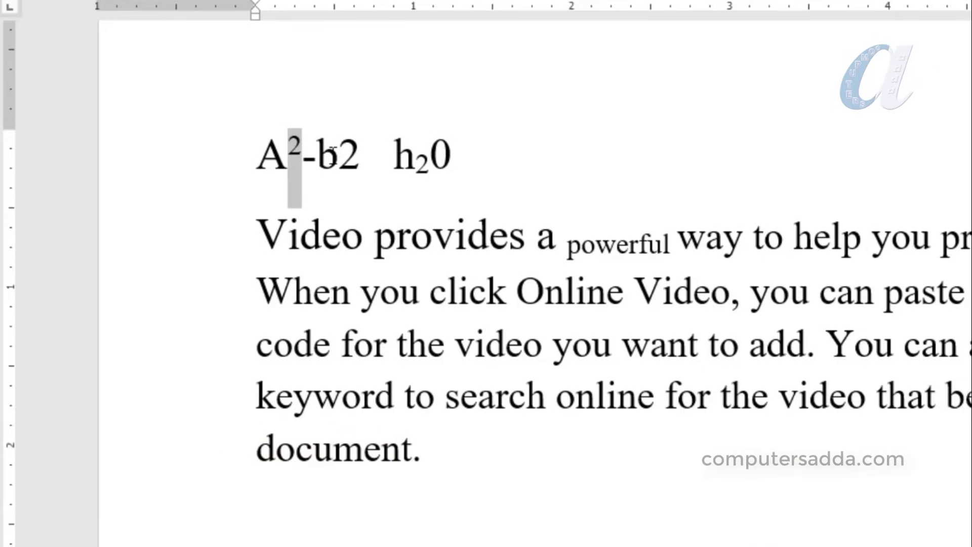
left_click_drag(343, 154, 360, 153)
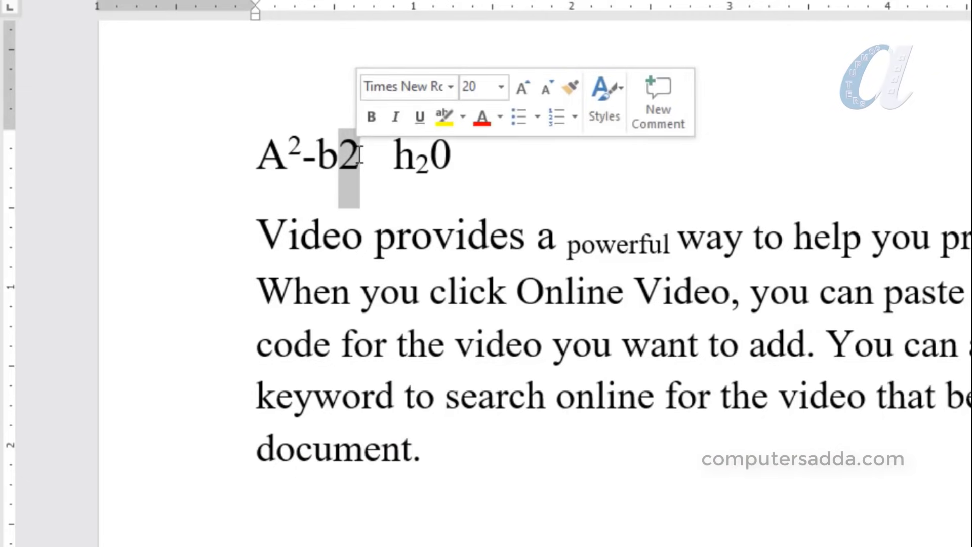
key("ctrl+shift+plus")
key("Right")
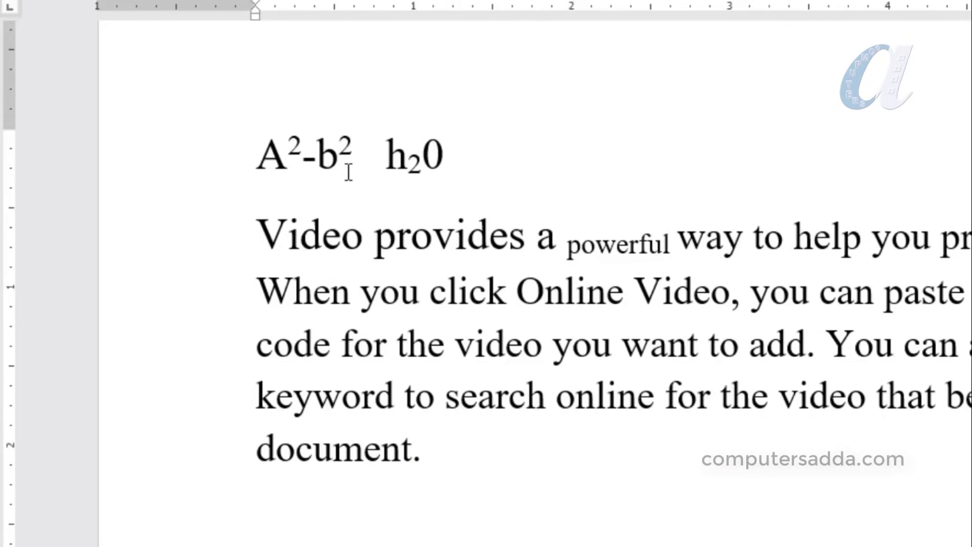
type("gfhfghgh")
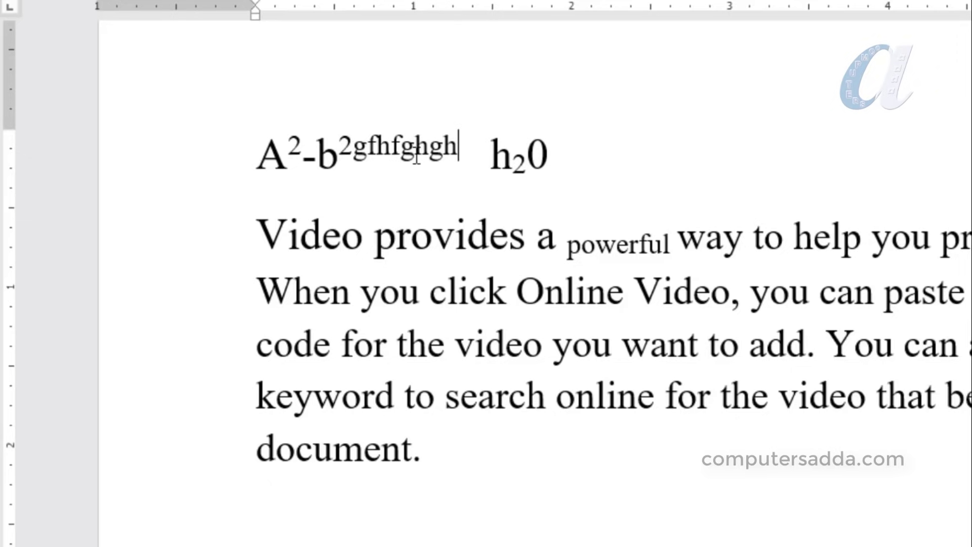
left_click_drag(354, 152, 457, 152)
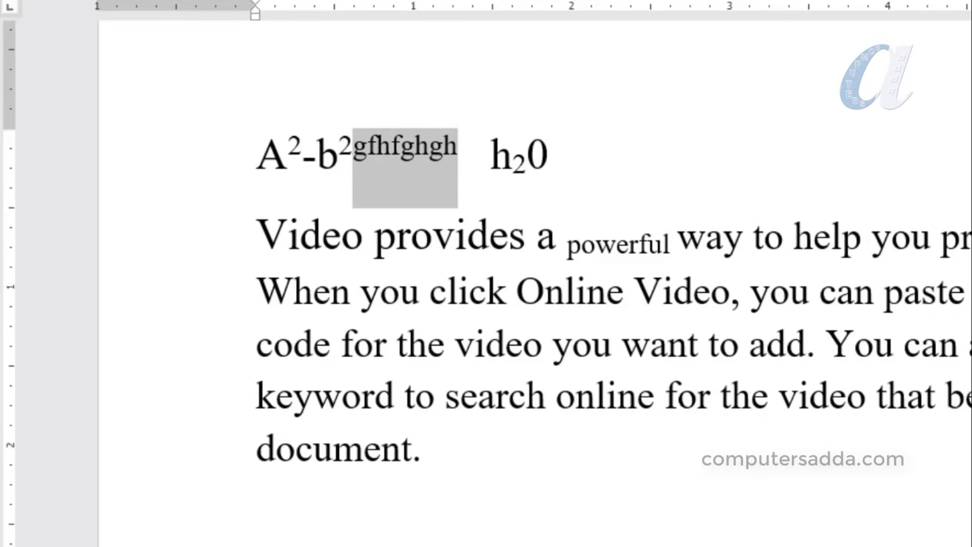
left_click(332, 1)
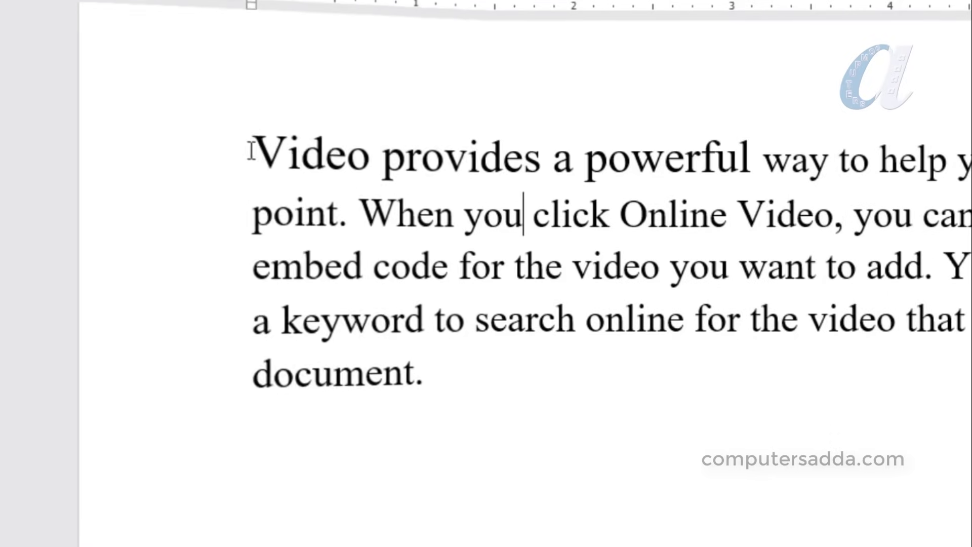
left_click_drag(542, 161, 752, 157)
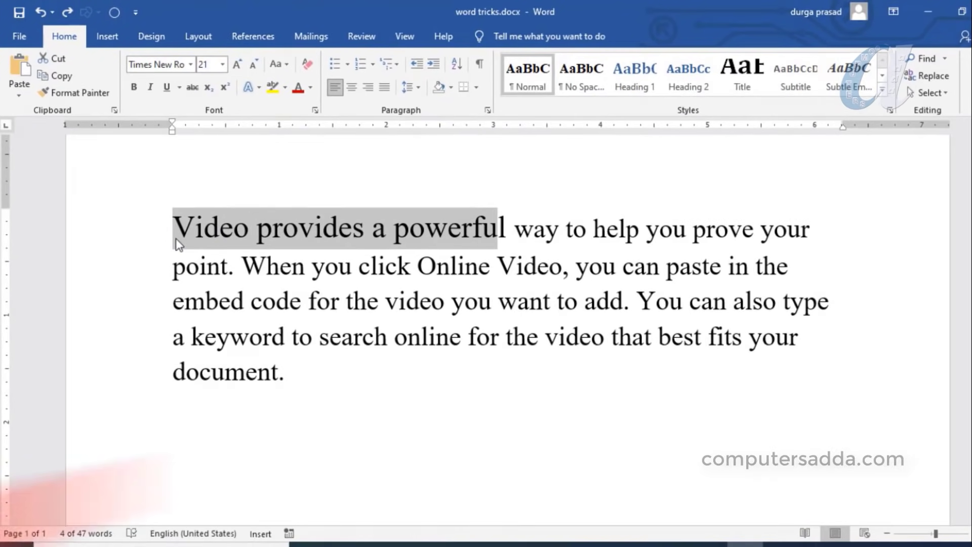
key("ctrl+c")
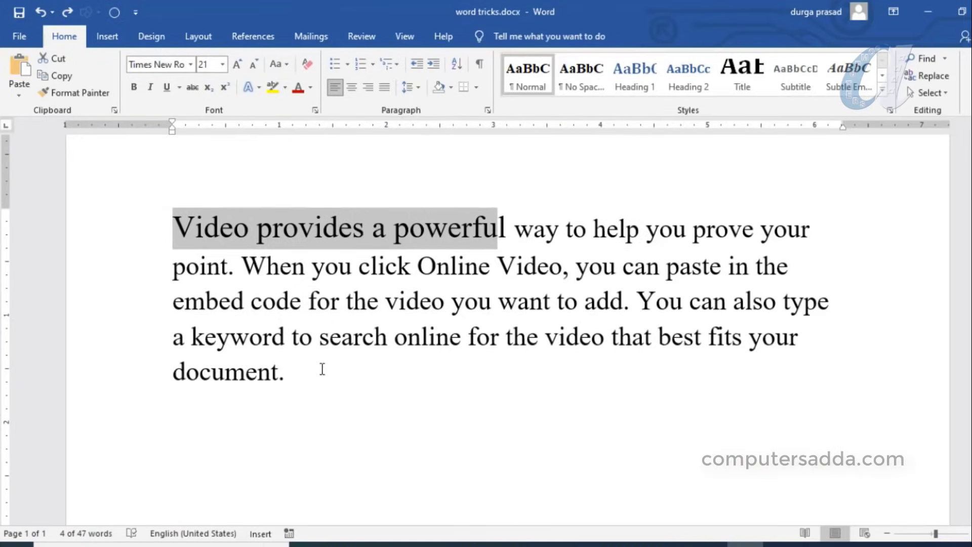
- Paste the phrase after 'document.', cut the opening phrase, then undo and redo the cut
left_click(322, 369)
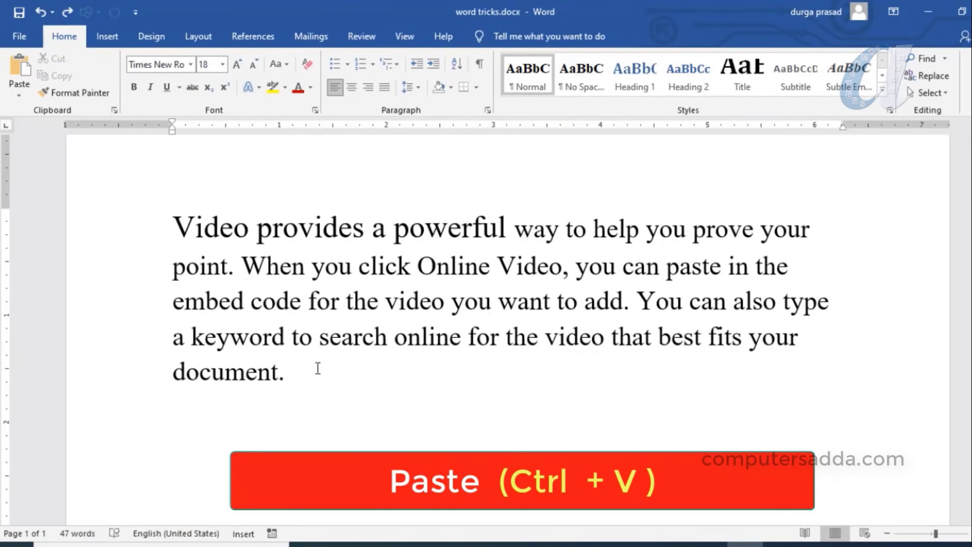
key("ctrl+v")
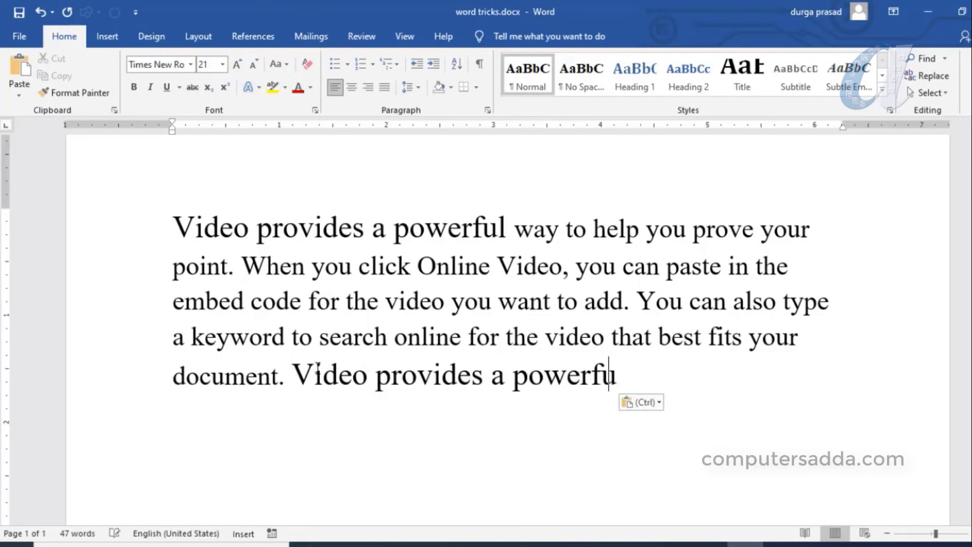
left_click_drag(175, 229, 515, 234)
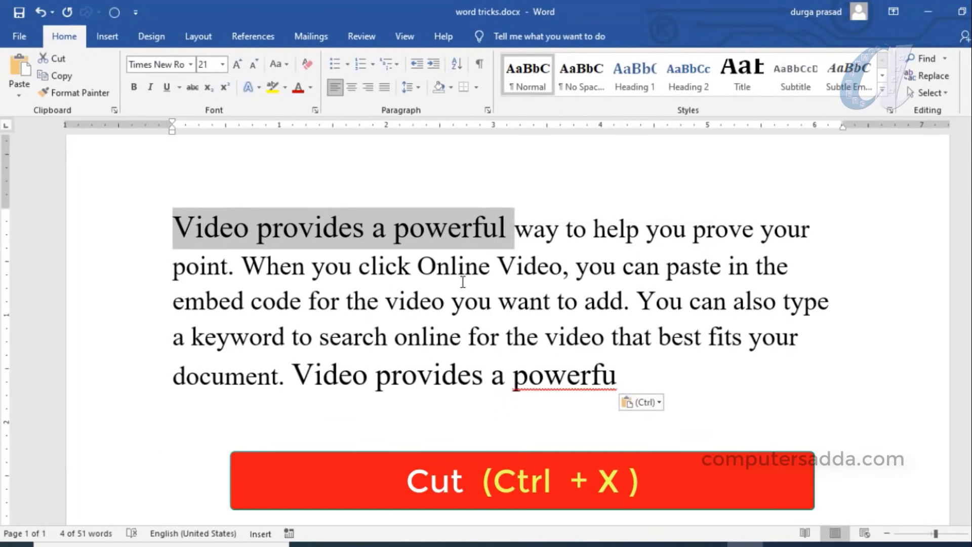
key("ctrl+x")
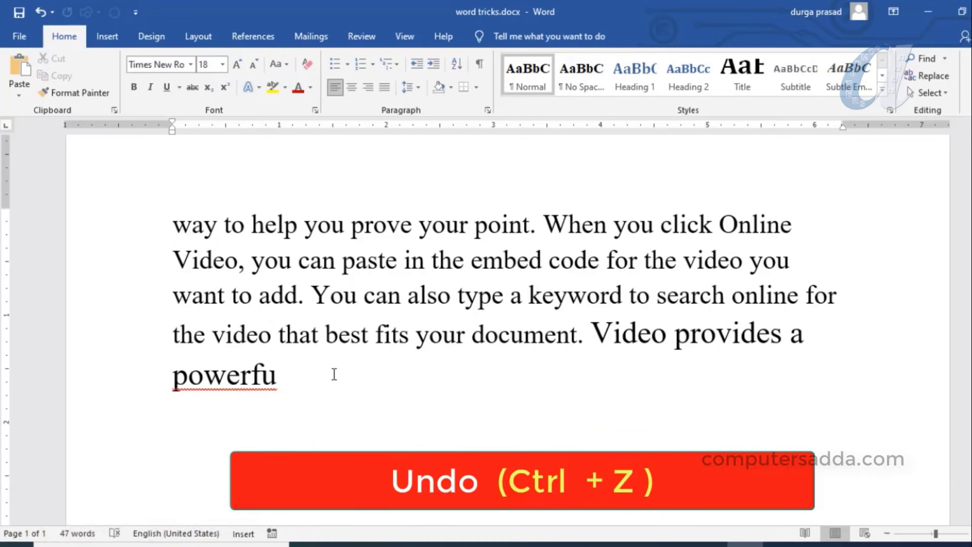
key("ctrl+z")
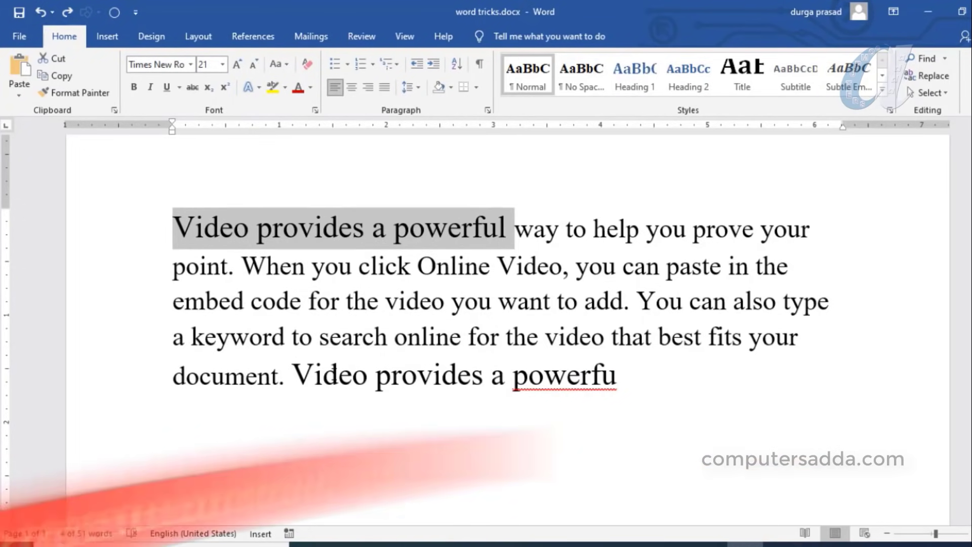
key("ctrl+y")
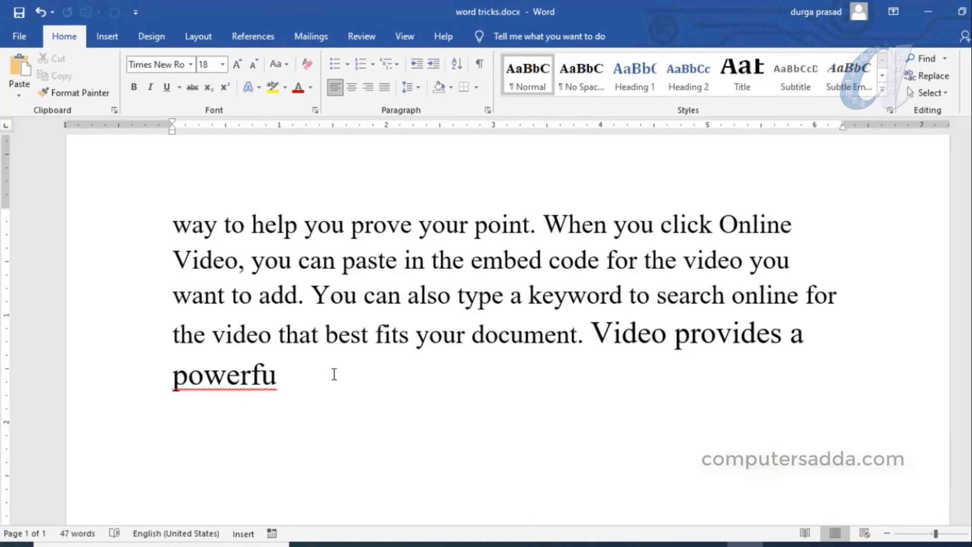
- Inspect the opening 'VIDEO PROVIDES A POWERFUL' phrase by selecting parts of the paragraph
left_click_drag(404, 382, 195, 213)
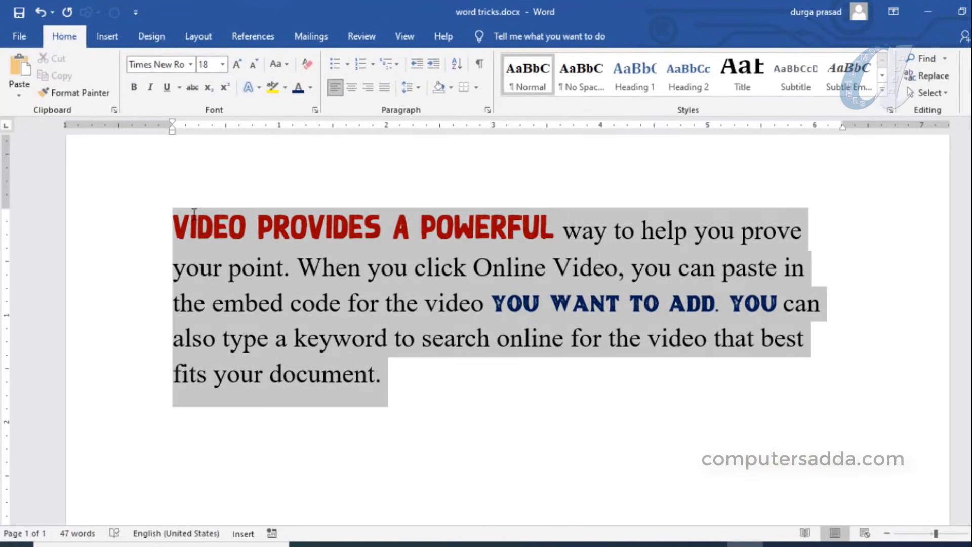
left_click(169, 192)
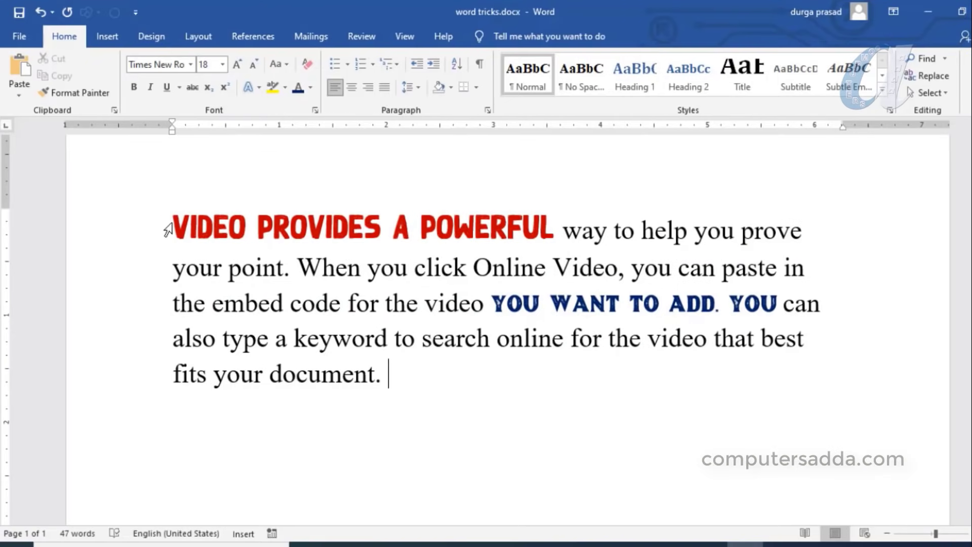
left_click(167, 223)
left_click(172, 226)
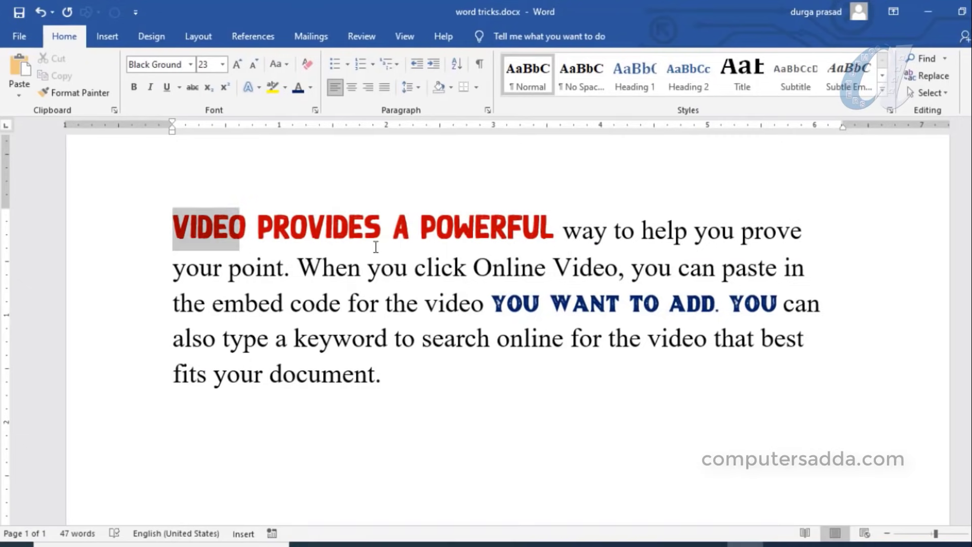
left_click_drag(172, 226, 487, 272)
left_click(239, 303)
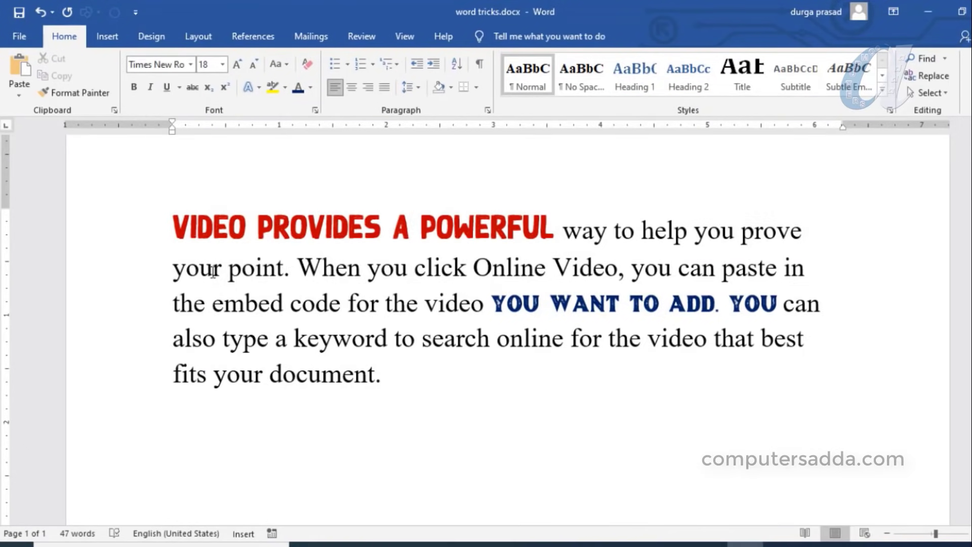
left_click_drag(173, 227, 420, 233)
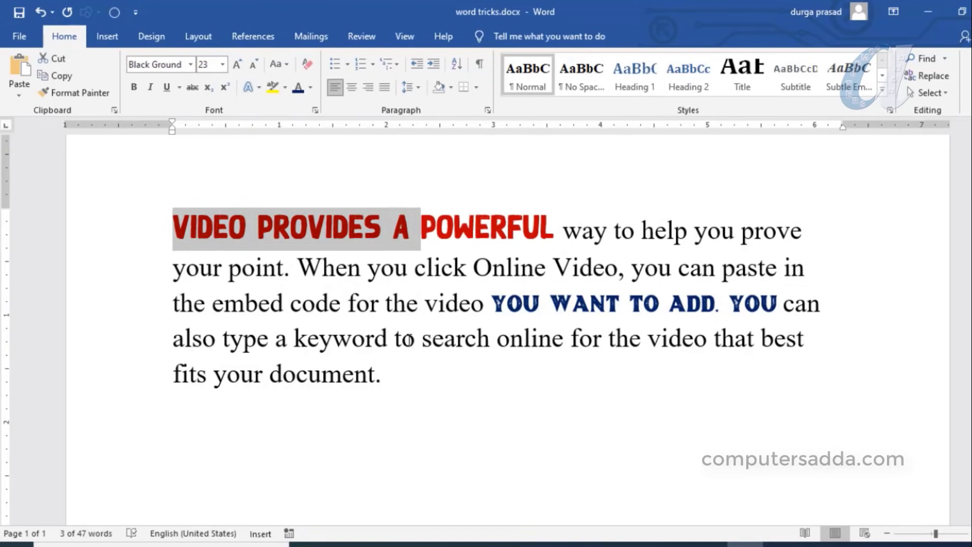
left_click(410, 365)
left_click(230, 225)
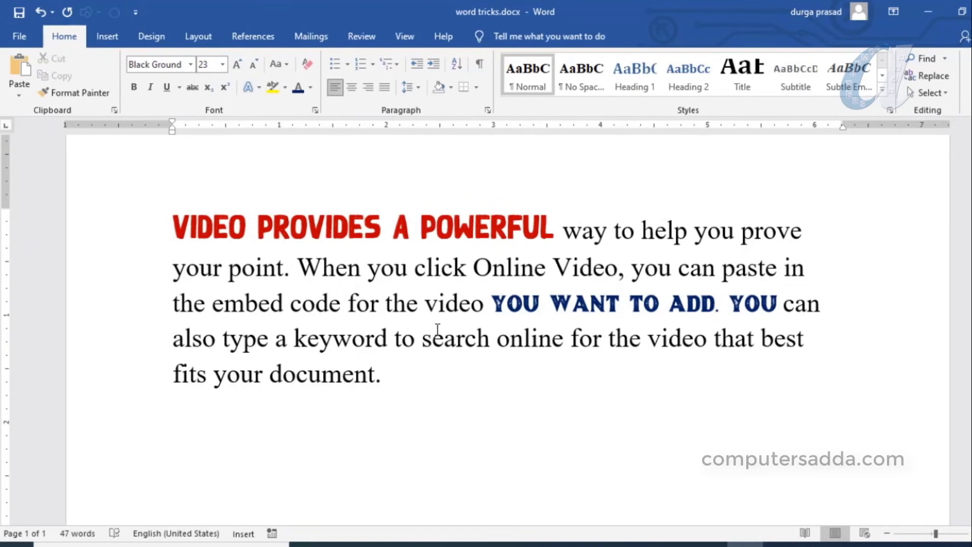
- Copy the red phrase's formatting and paste it onto 'keyword to search online'
left_click(426, 373)
left_click_drag(173, 228, 368, 233)
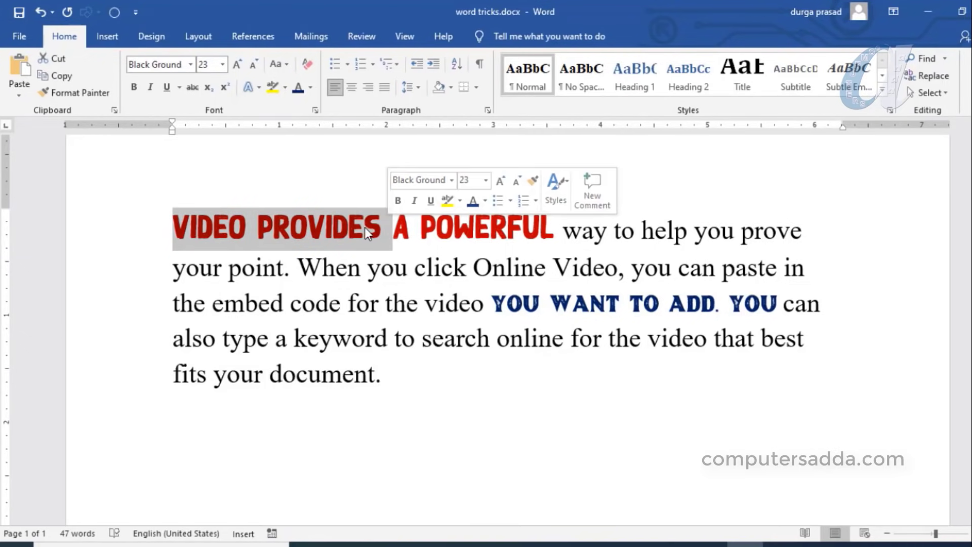
left_click(174, 228)
left_click(561, 230, "shift")
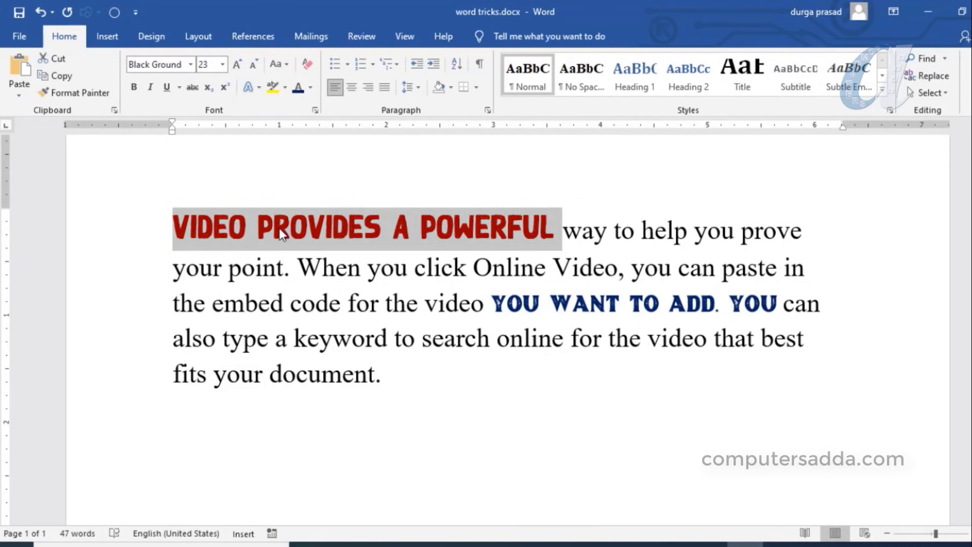
left_click_drag(174, 227, 202, 226)
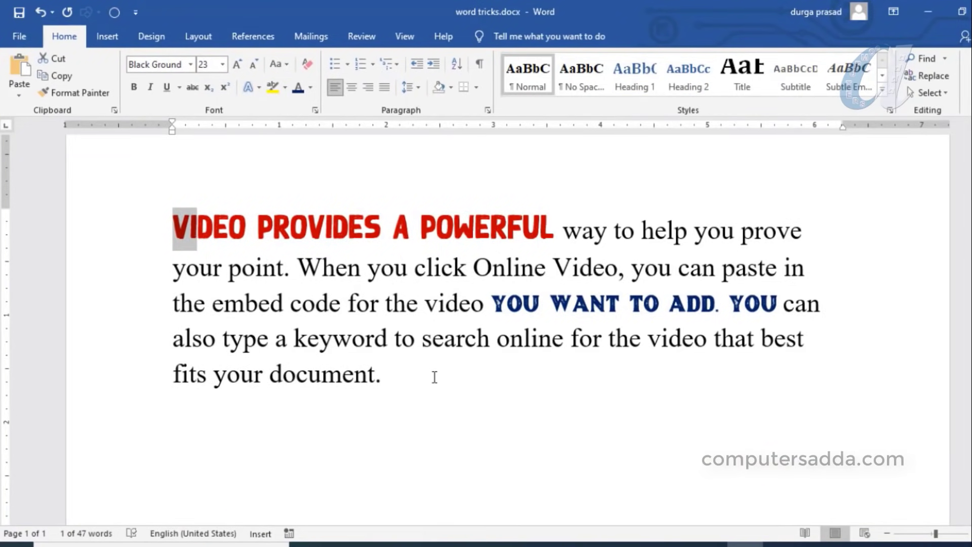
left_click_drag(294, 338, 570, 338)
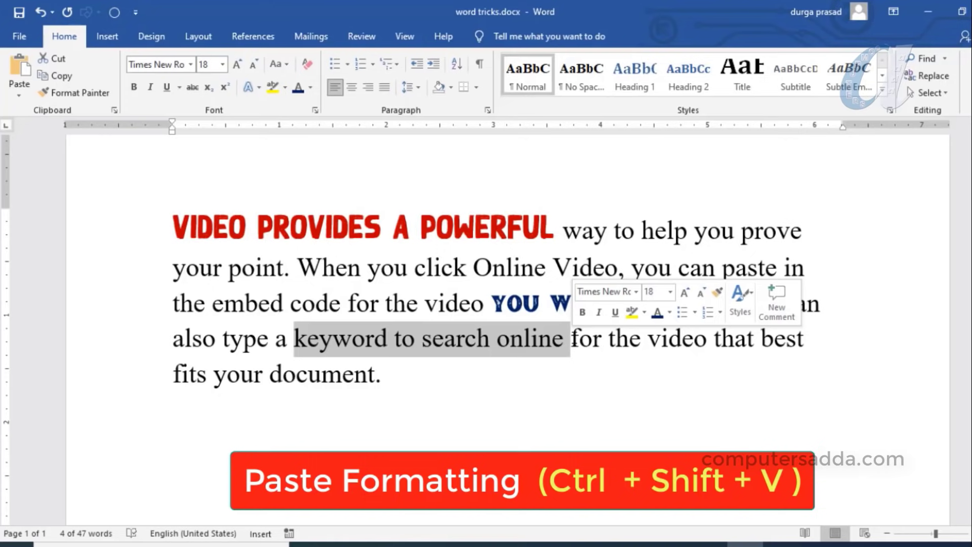
key("ctrl+shift+v")
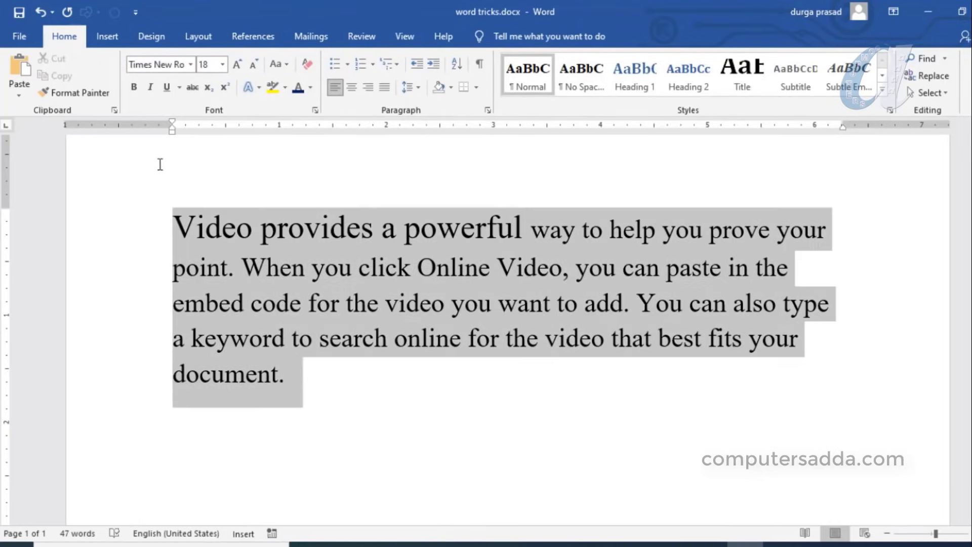
- Select all text and cycle it through uppercase, lowercase and sentence case with Shift+F3
key("ctrl+a")
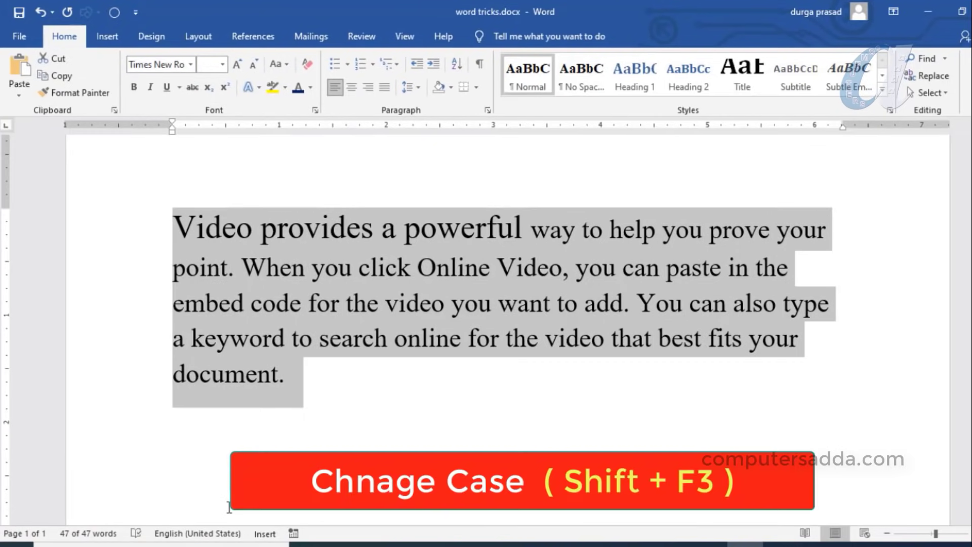
key("shift+F3")
key("shift+F3")
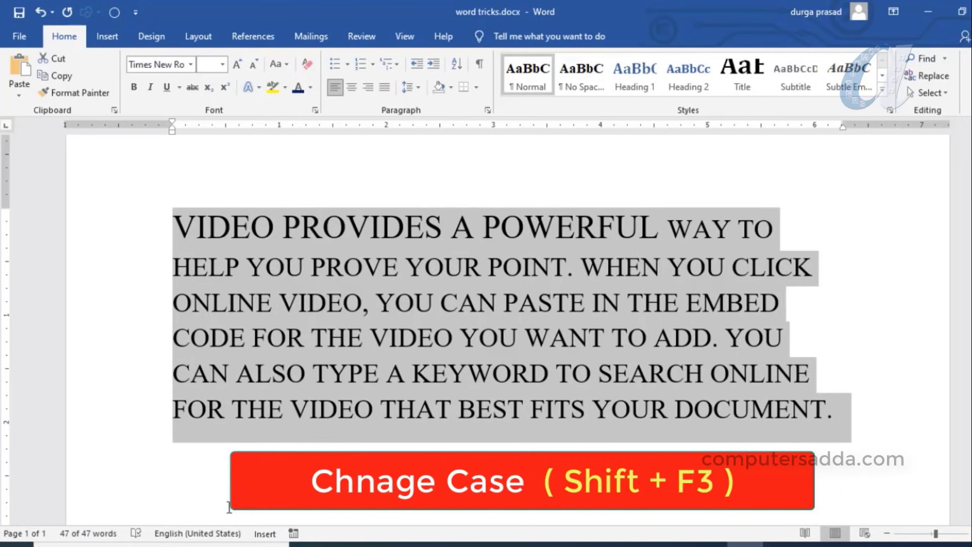
key("shift+F3")
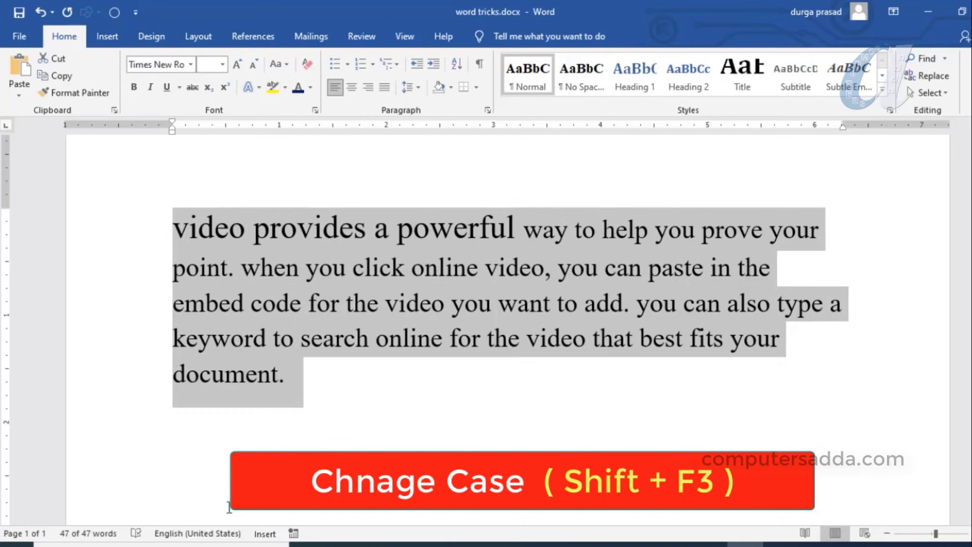
key("shift+F3")
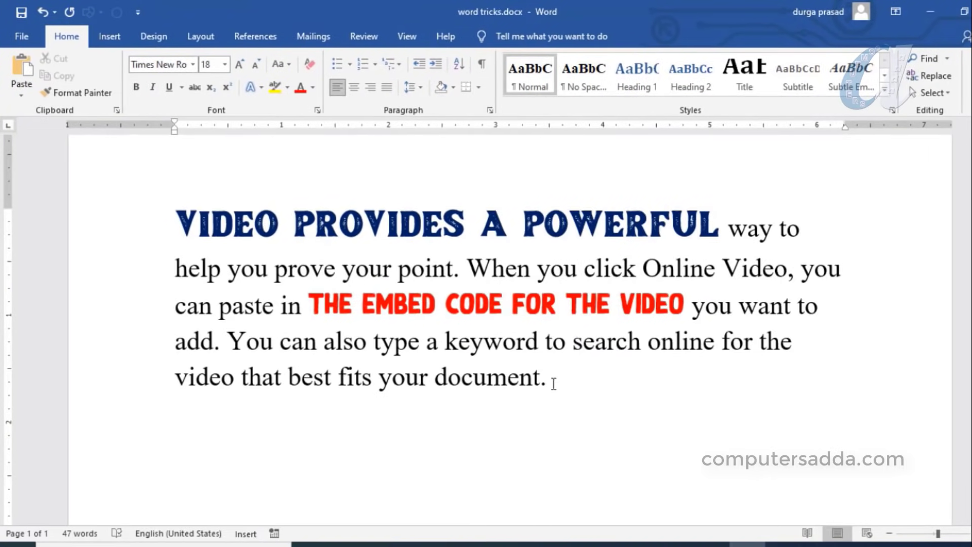
mouse_move(552, 378)
left_mouse_down()
mouse_move(346, 263)
mouse_move(191, 223)
left_mouse_up()
left_click(191, 226)
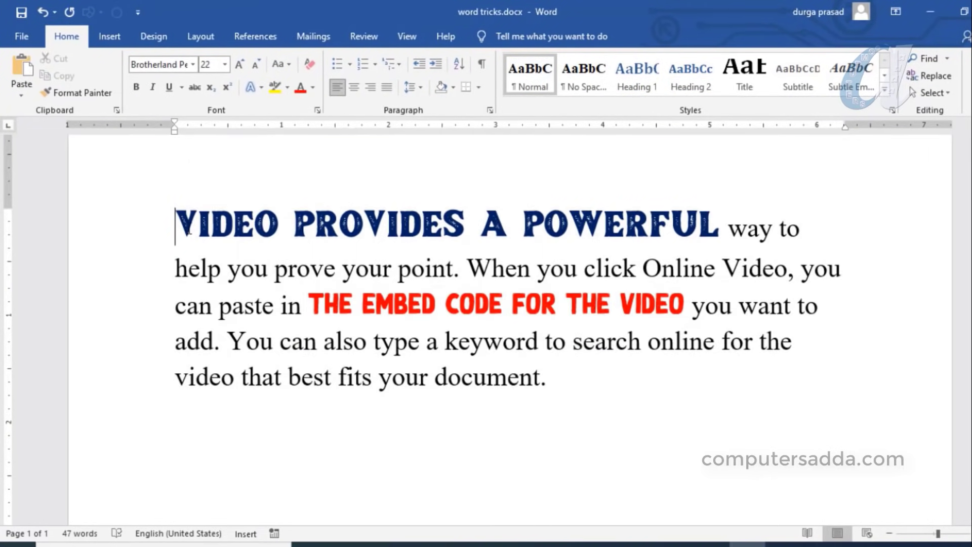
key("ctrl+shift+Right")
key("ctrl+shift+Right")
key("ctrl+shift+Right")
key("ctrl+shift+Right")
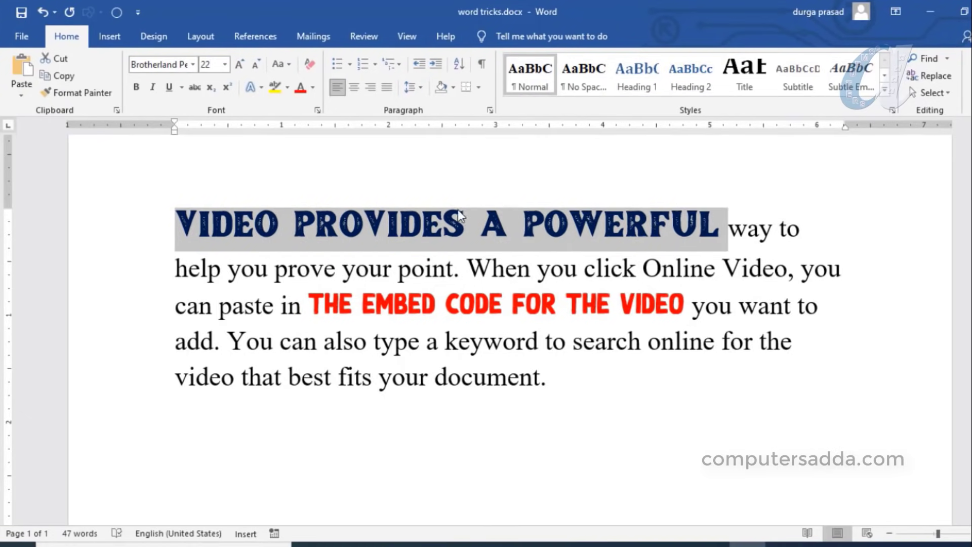
left_click(399, 236)
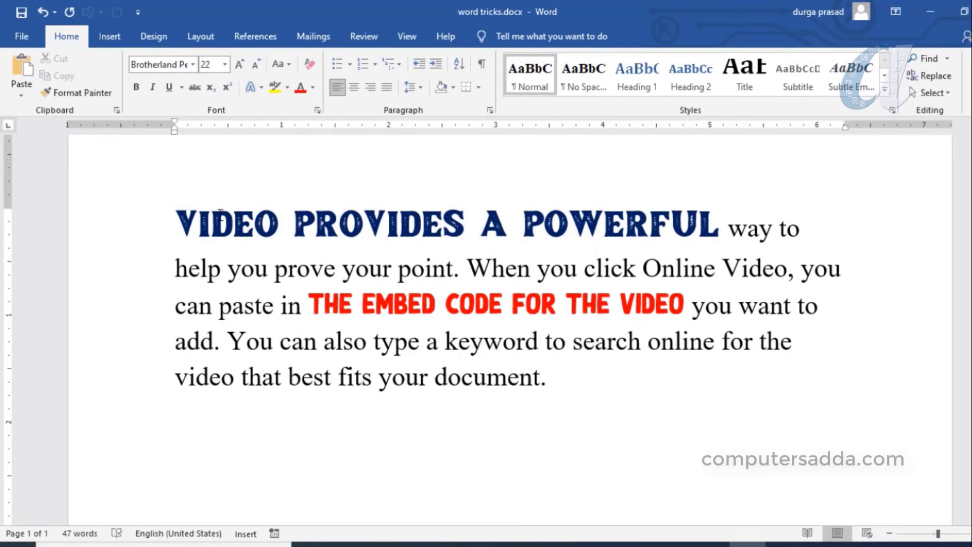
left_click_drag(175, 223, 519, 219)
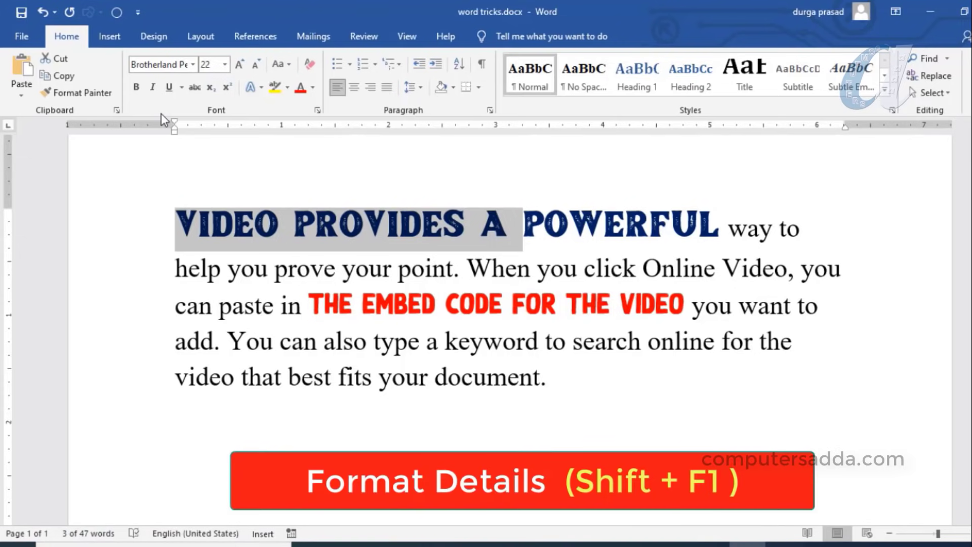
- Reveal the formatting of 'VIDEO PROVIDES A', then select 'When you click Online Video, you can'
key("shift+F1")
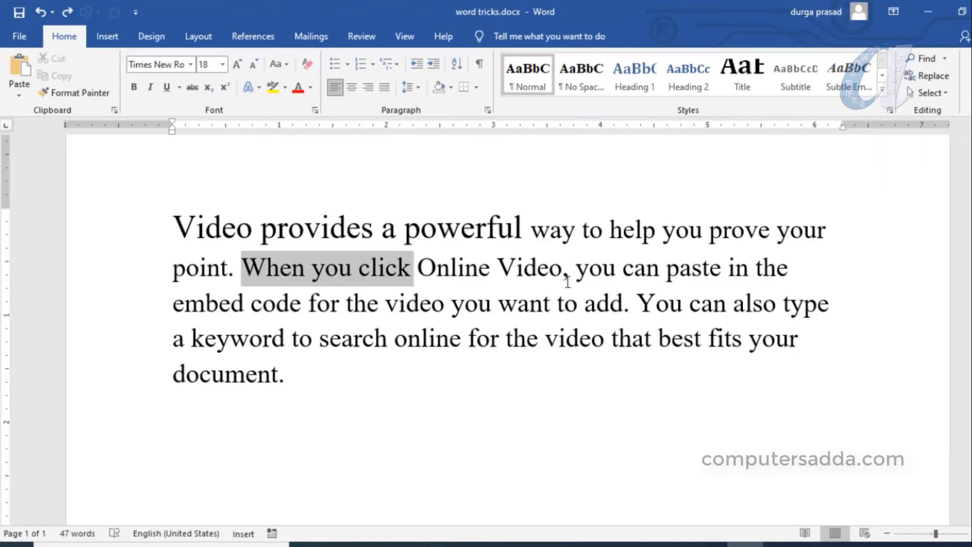
left_click_drag(568, 281, 671, 283)
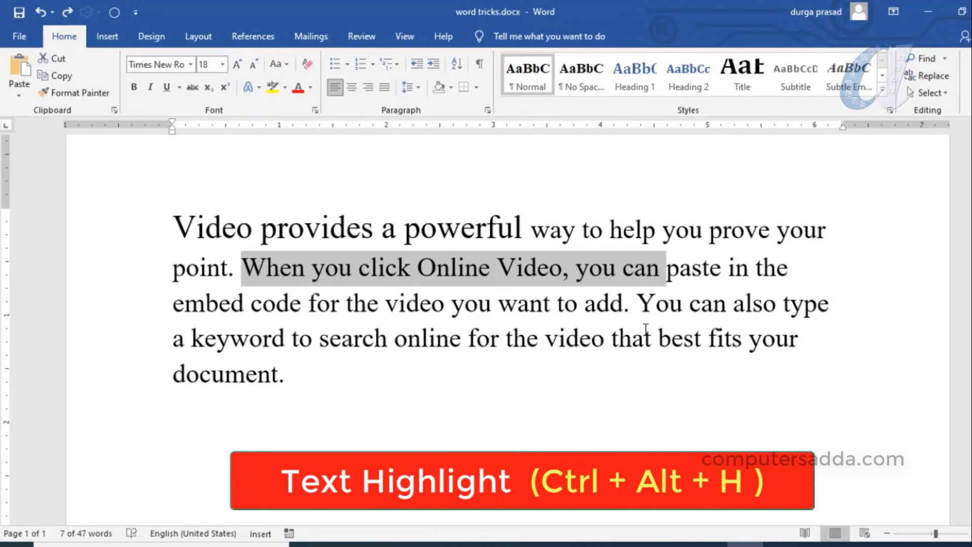
- Highlight 'When you click Online Video, you can' and 'the video that best' in yellow
key("ctrl+alt+h")
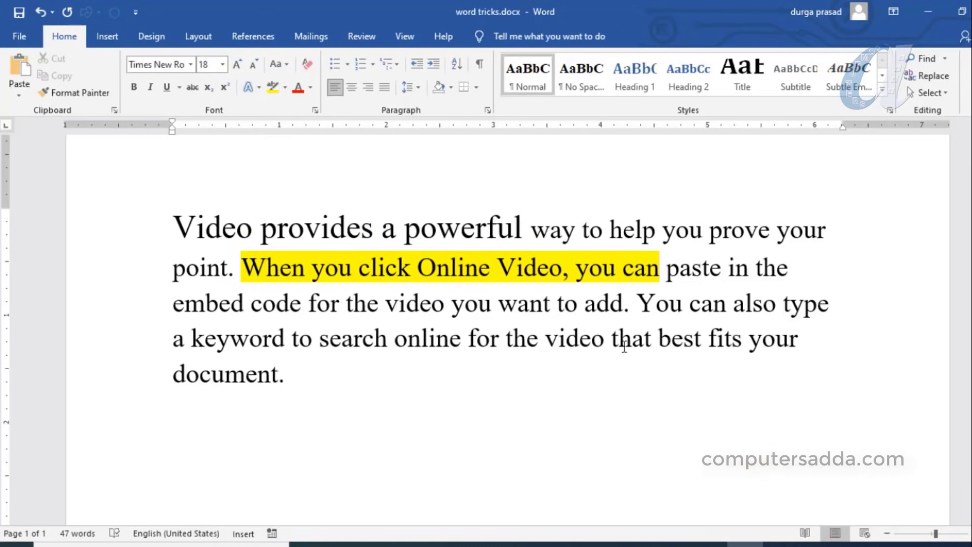
left_click_drag(505, 338, 708, 338)
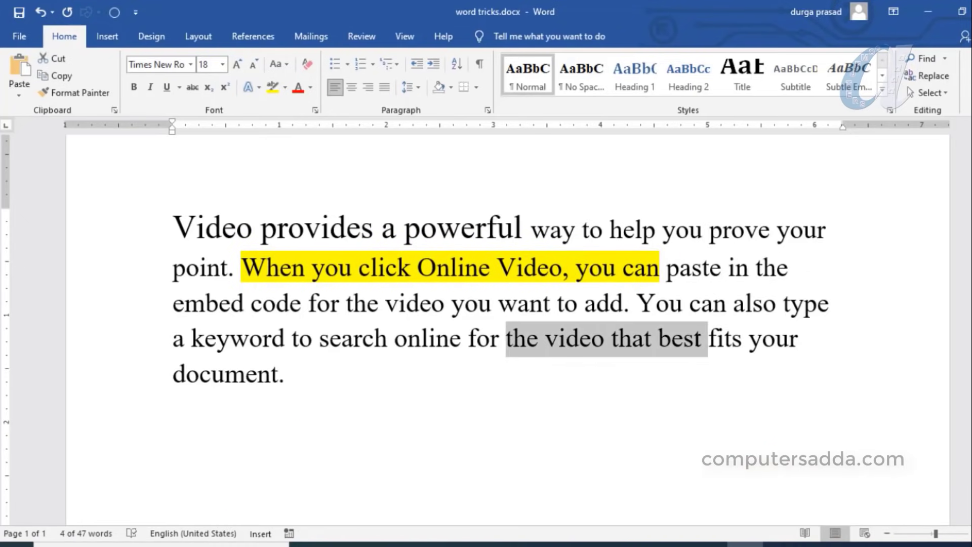
key("ctrl+alt+h")
type("Computers")
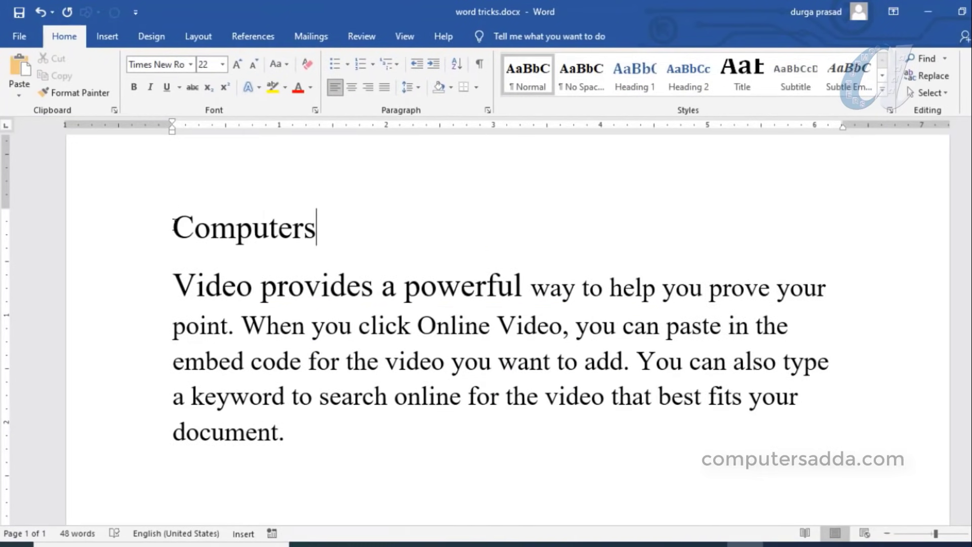
- Align the Computers heading right, then centre, then back to left
left_click_drag(174, 228, 330, 227)
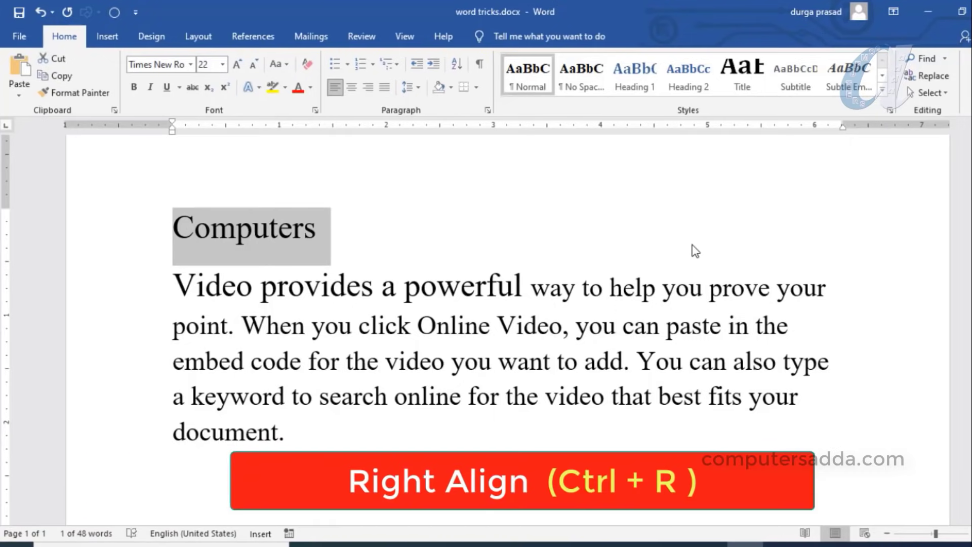
key("ctrl+r")
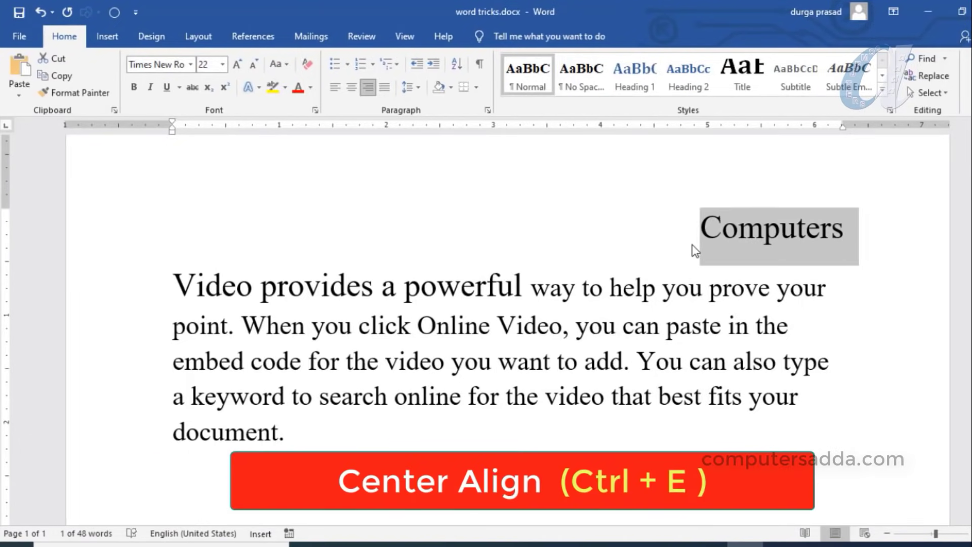
key("ctrl+e")
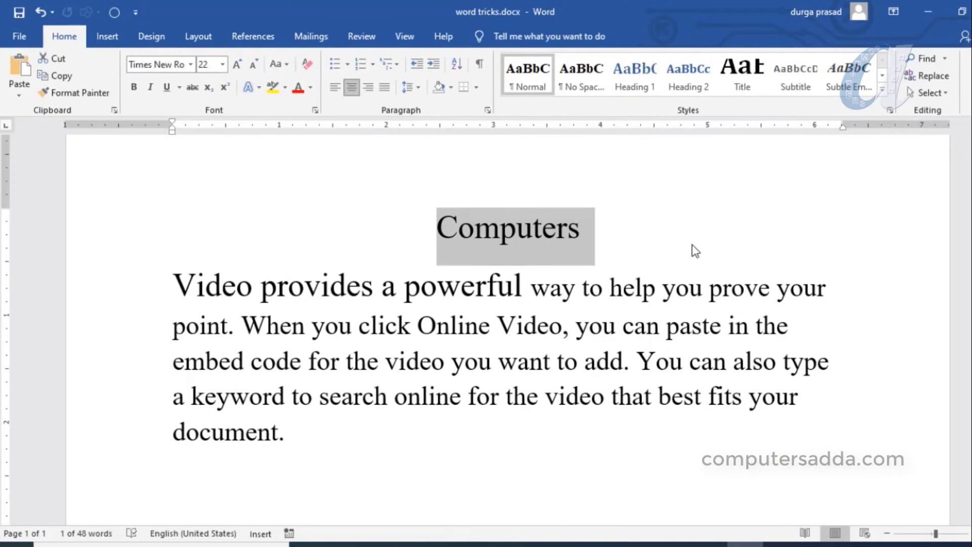
key("ctrl+l")
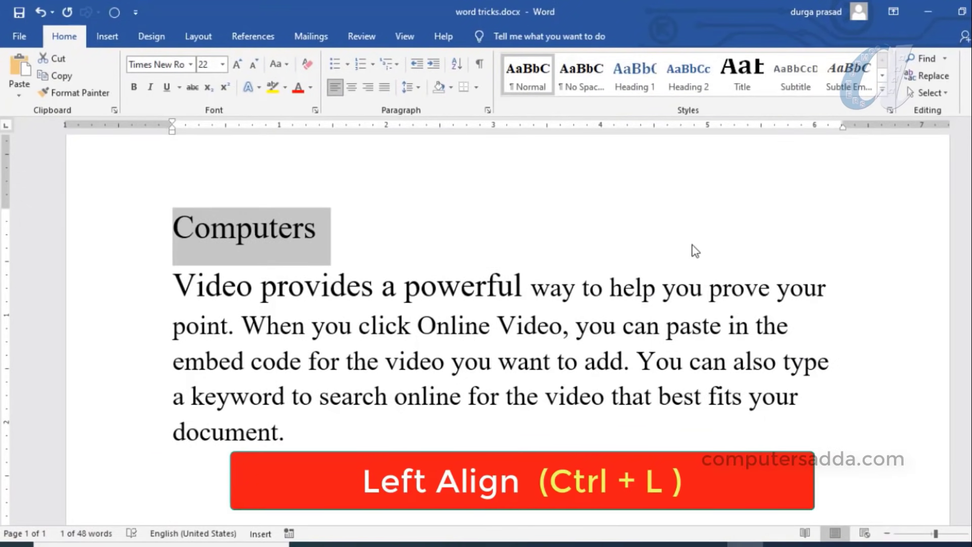
- Select all text and try right and centre alignment before returning to left
key("ctrl+a")
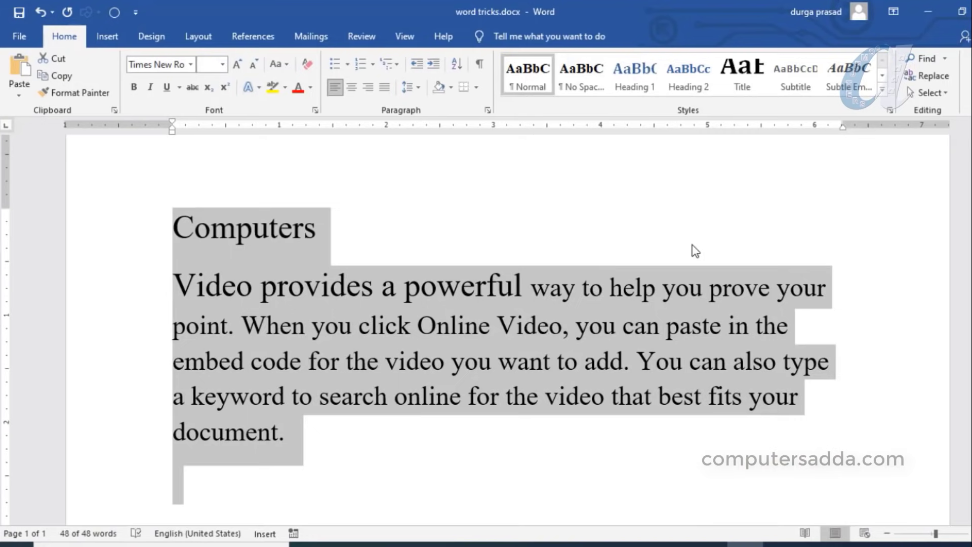
key("ctrl+r")
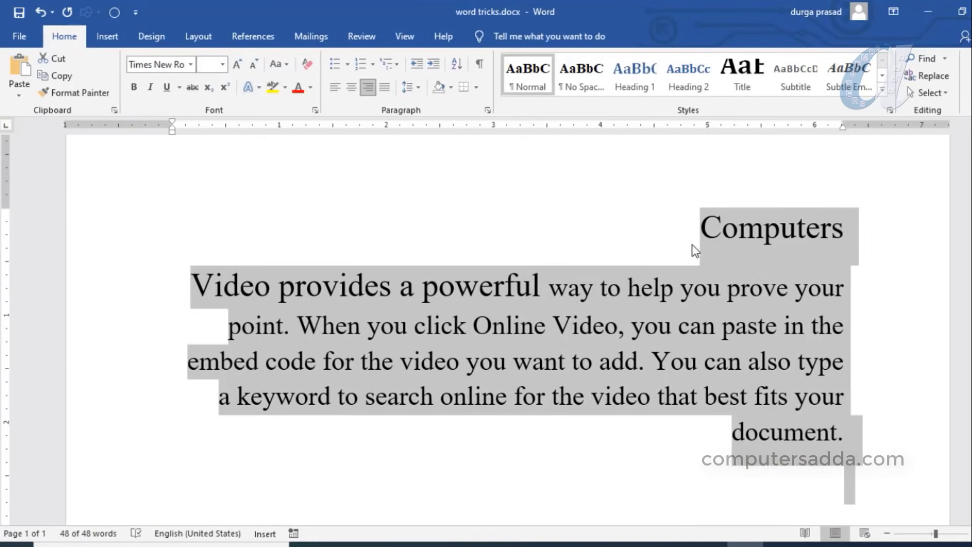
key("ctrl+e")
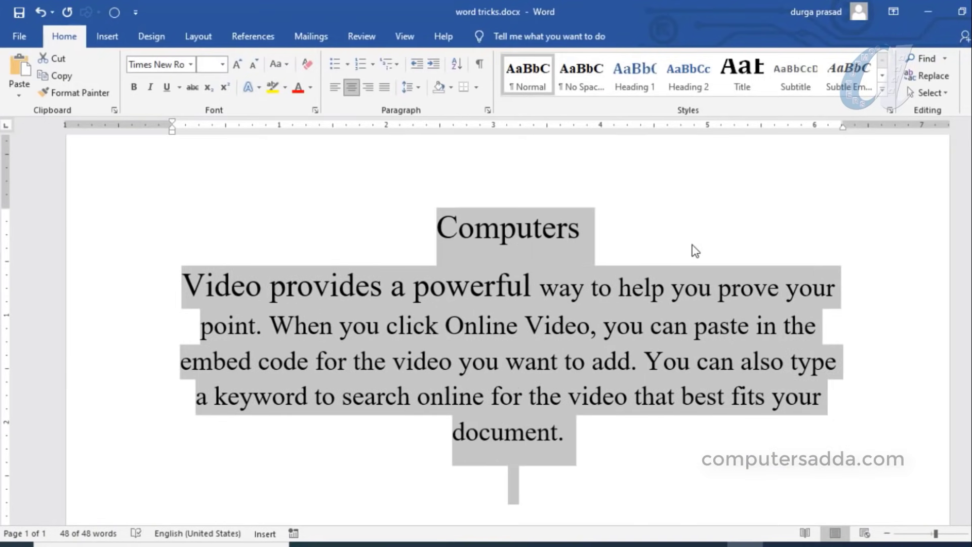
key("ctrl+l")
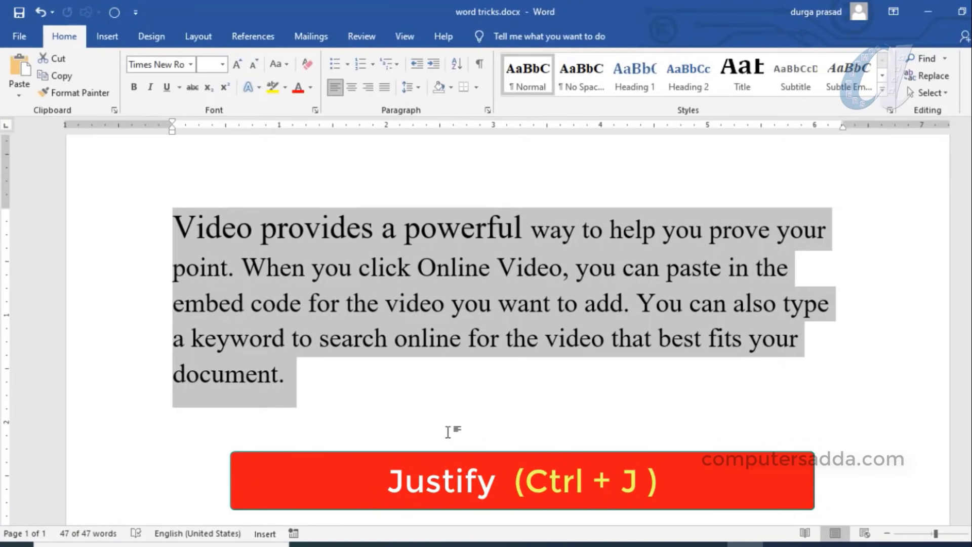
- Justify the Video paragraph and set 1.5 line spacing after trying single and double
key("ctrl+j")
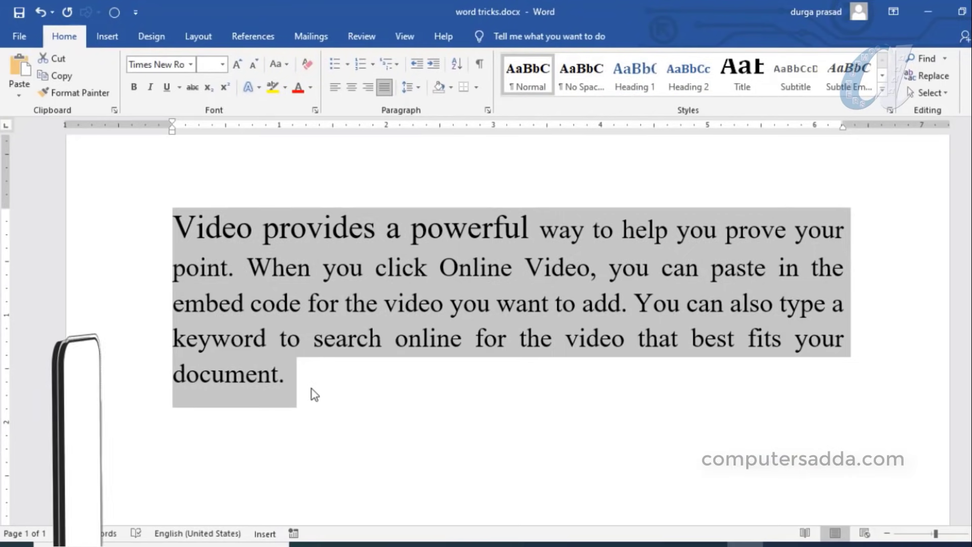
left_click(313, 393)
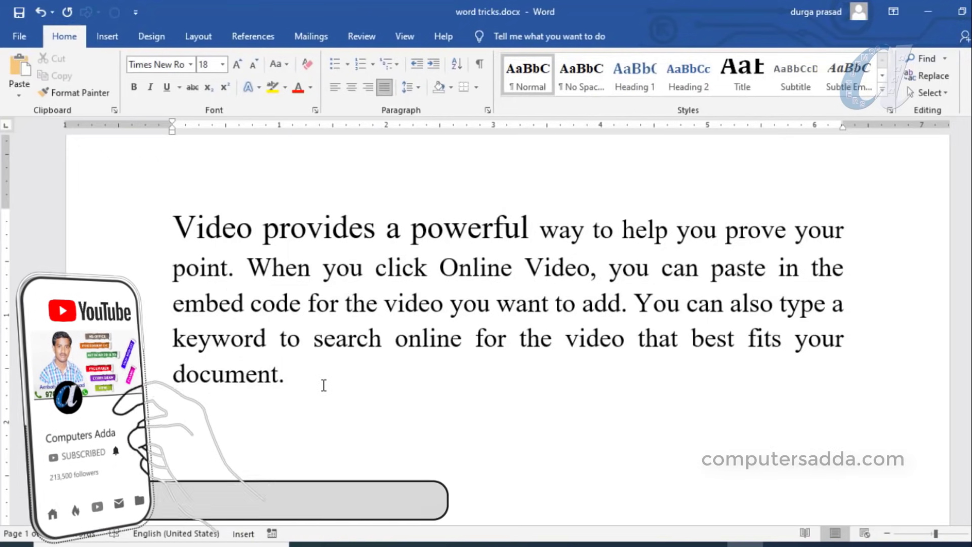
left_click_drag(299, 381, 155, 203)
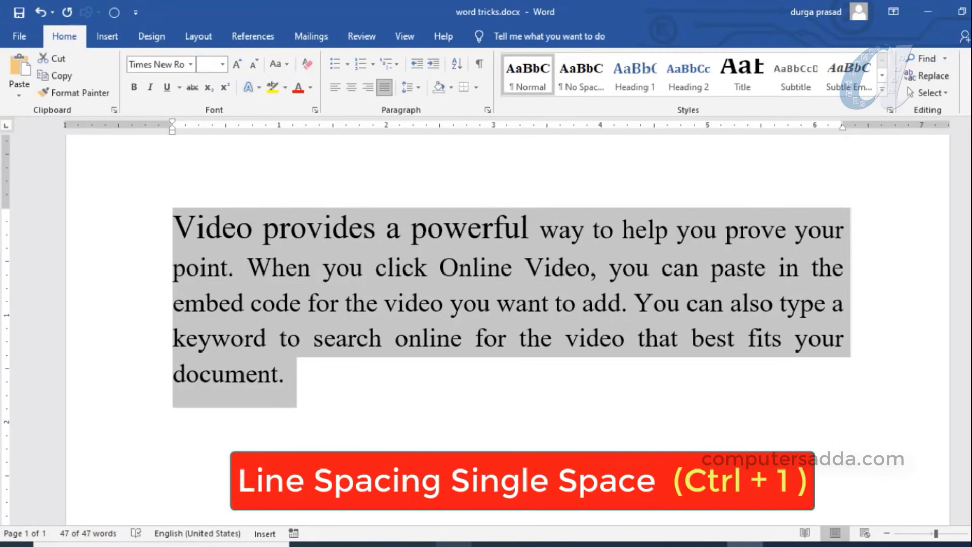
key("ctrl+1")
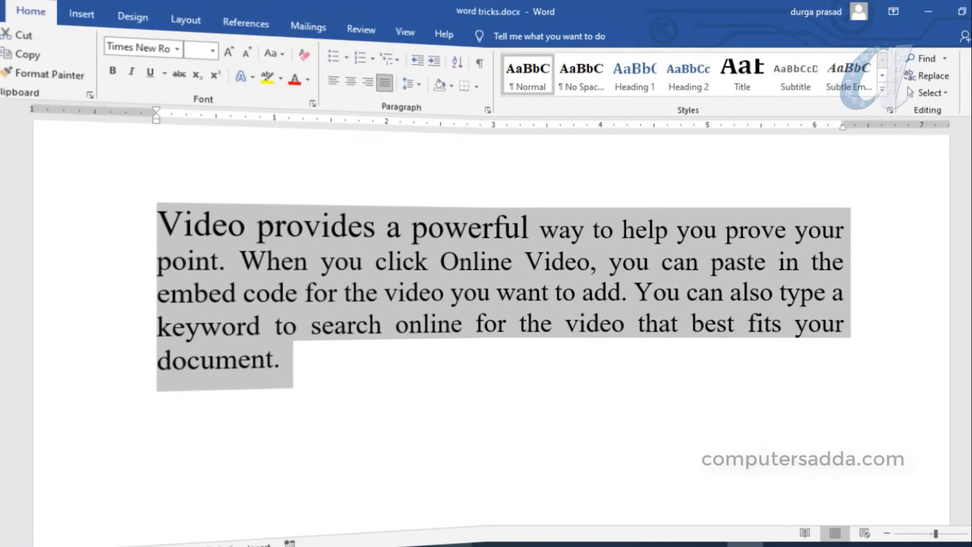
key("ctrl+2")
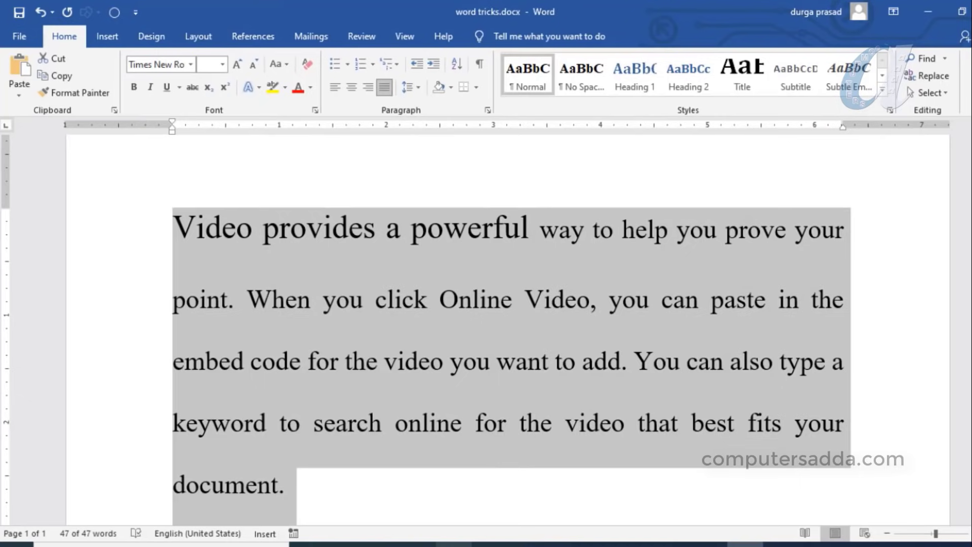
key("ctrl+5")
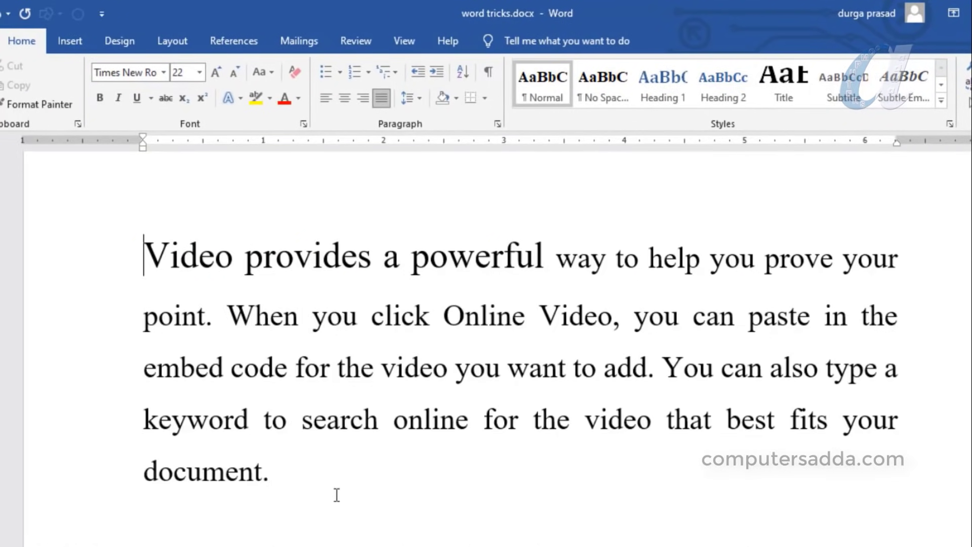
- Apply Heading 1, Heading 2 and Heading 3 to the paragraph, then reset it to Normal
left_click(288, 476)
left_click(143, 257, "shift")
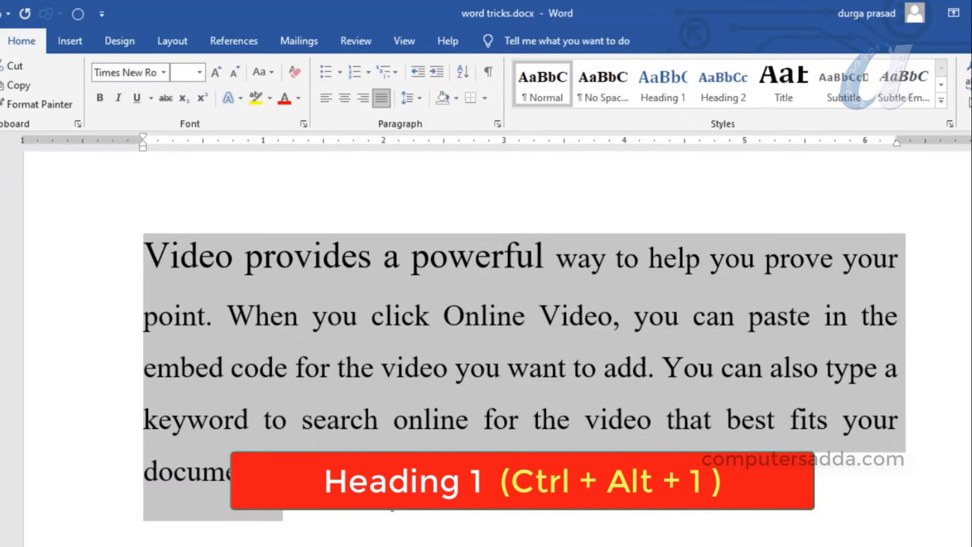
key("ctrl+alt+1")
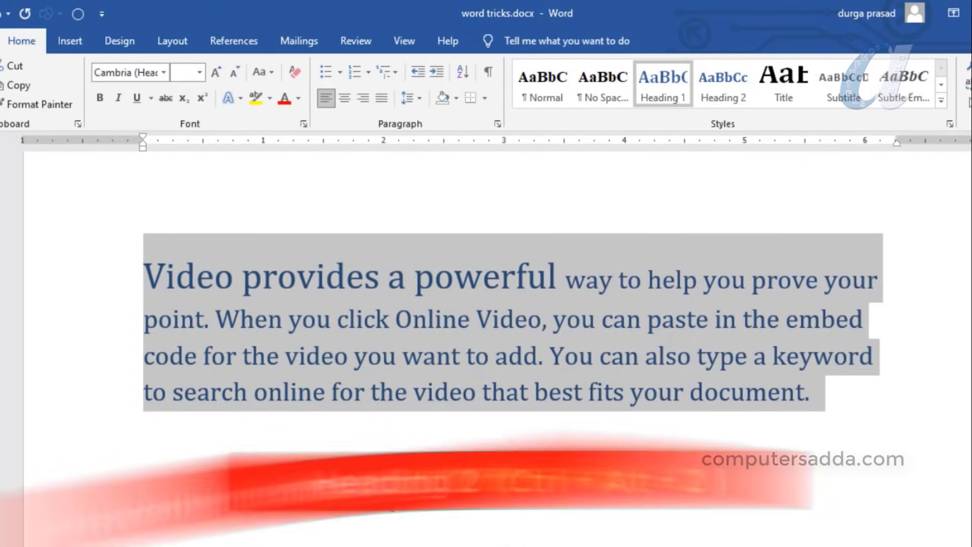
key("ctrl+alt+2")
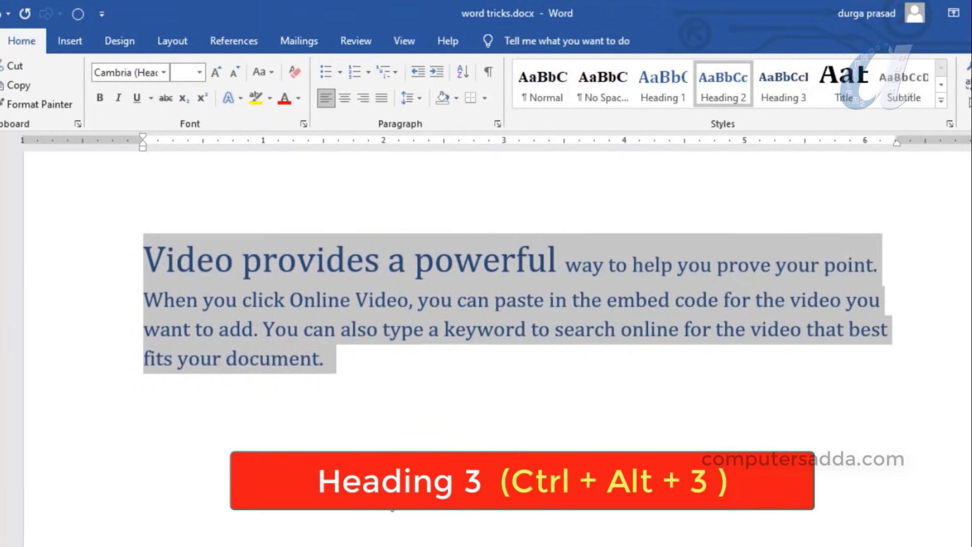
key("ctrl+alt+3")
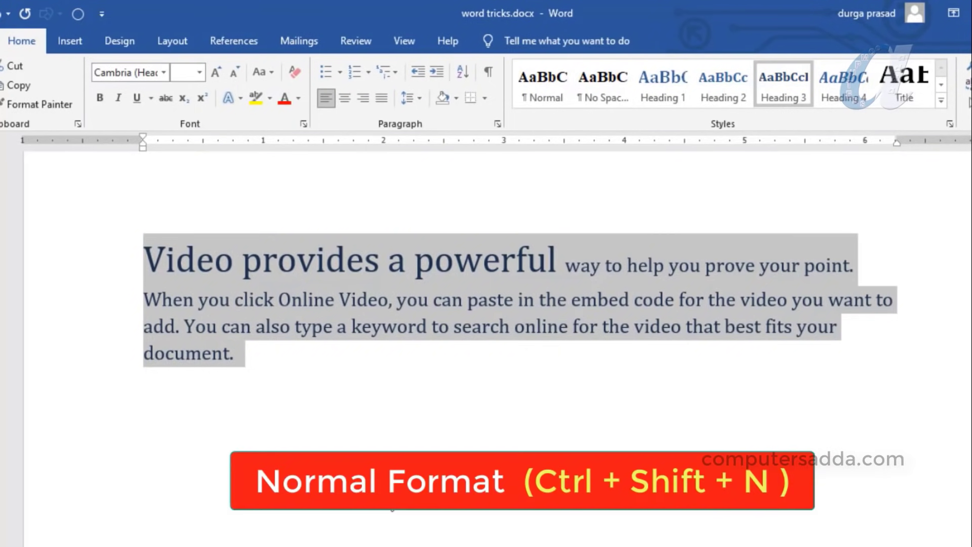
key("ctrl+shift+n")
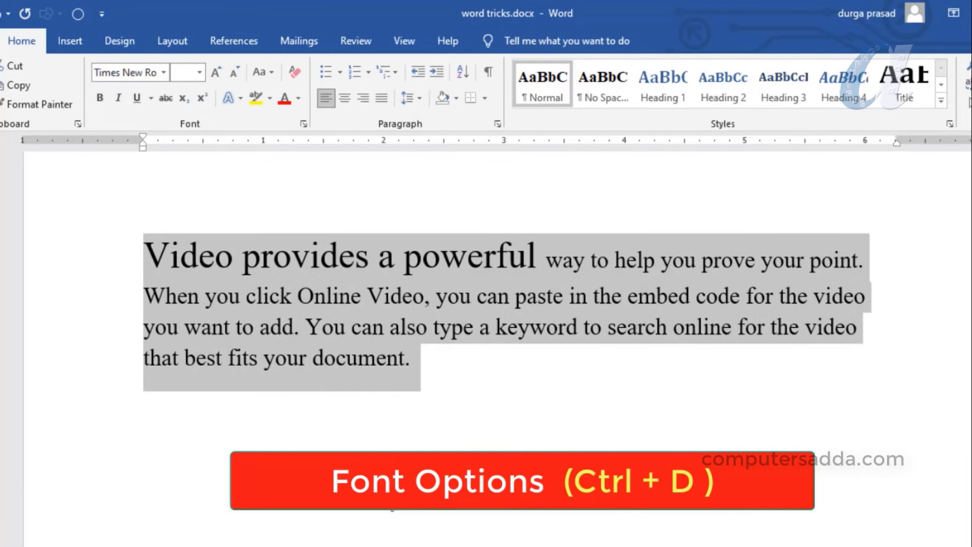
- Open the Font dialog for the selected paragraph with Ctrl+D
key("ctrl+d")
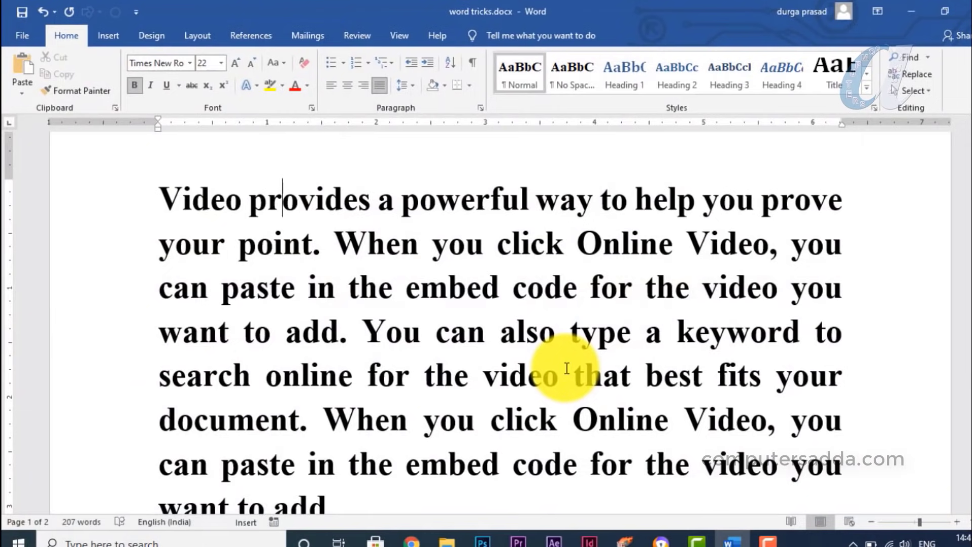
key("Down")
key("Down")
key("Down")
key("Down")
key("Up")
key("Up")
key("Up")
key("Up")
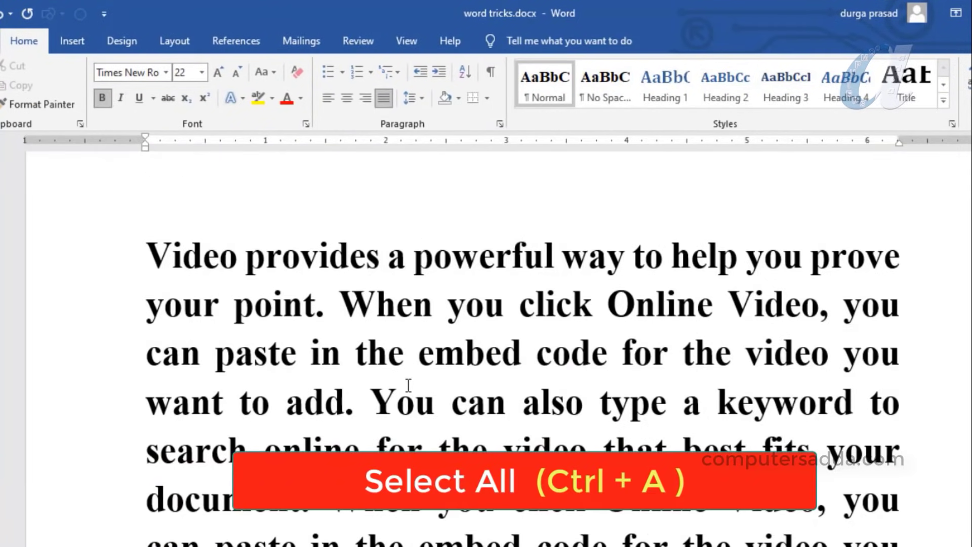
key("ctrl+a")
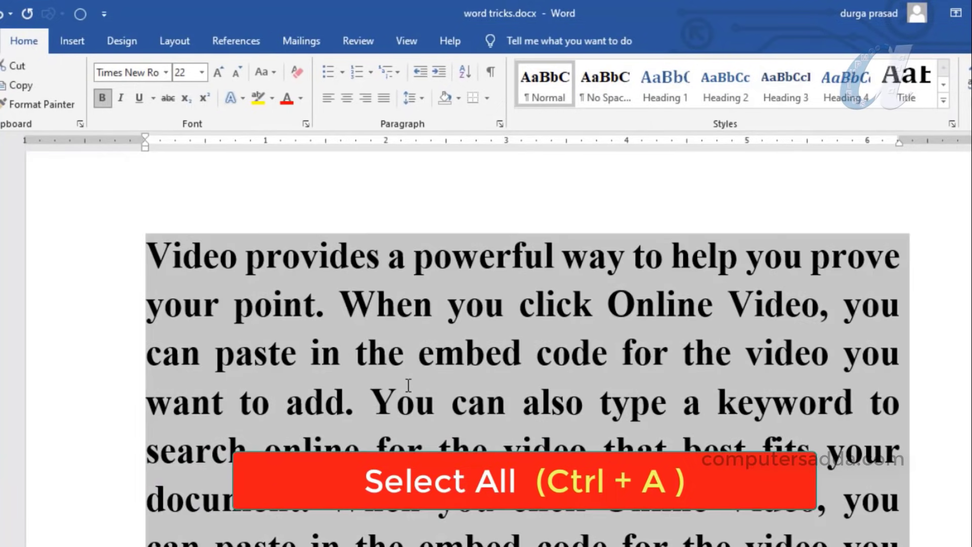
scroll(486, 354, "down", 3)
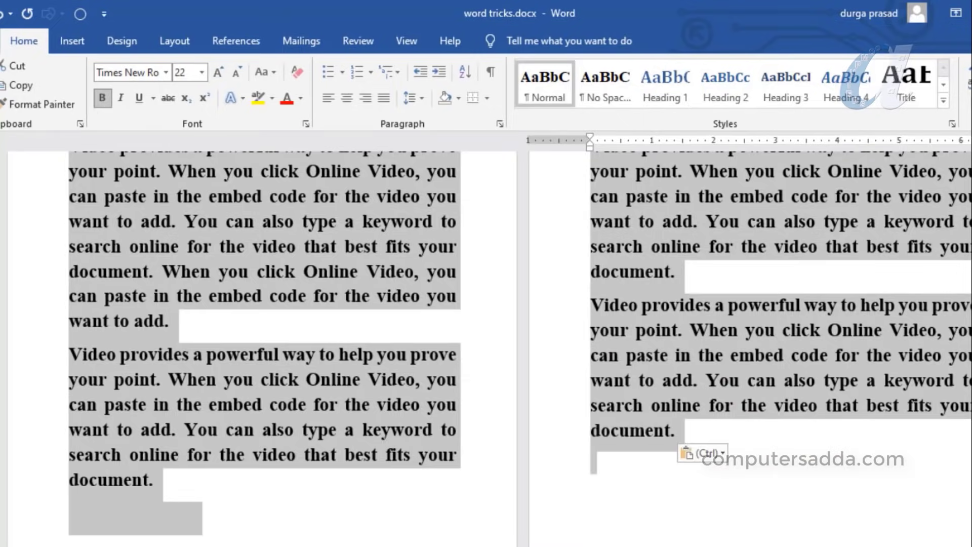
left_click(386, 332)
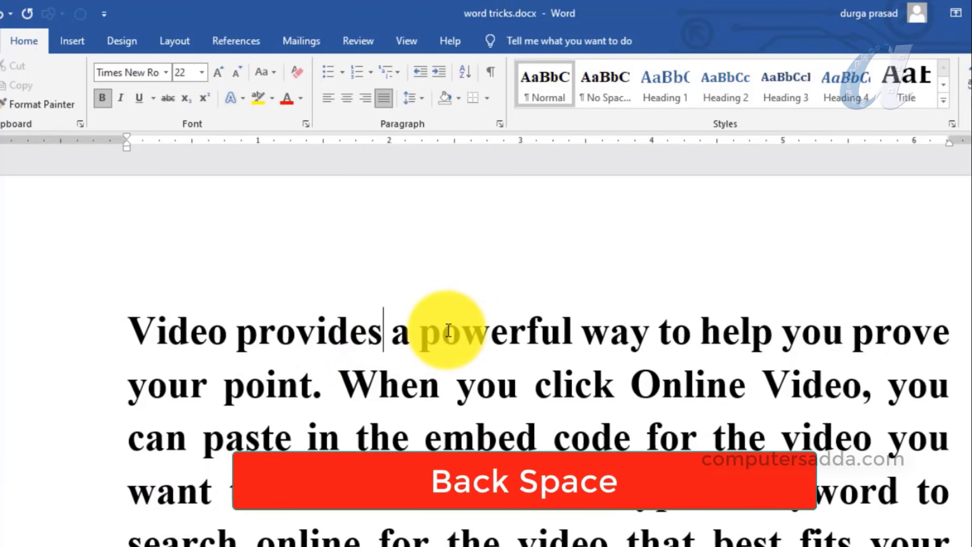
- Erase the end of 'provides' and the preceding words with Backspace and Ctrl+Backspace
key("BackSpace")
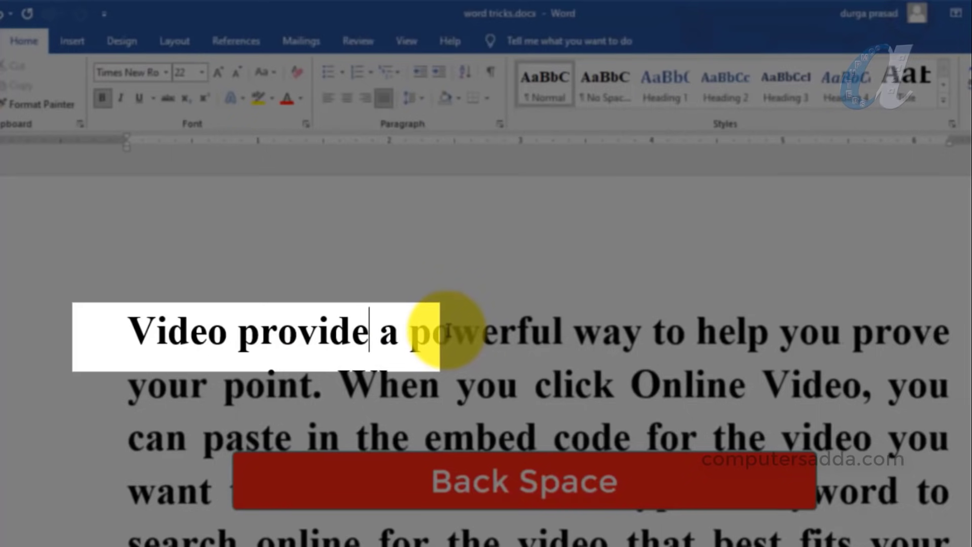
key("BackSpace")
key("BackSpace")
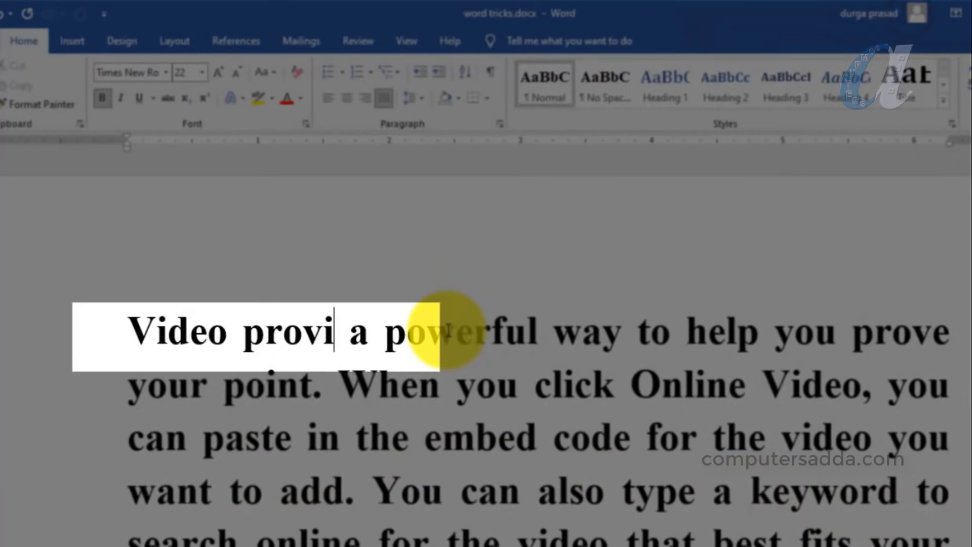
key("BackSpace")
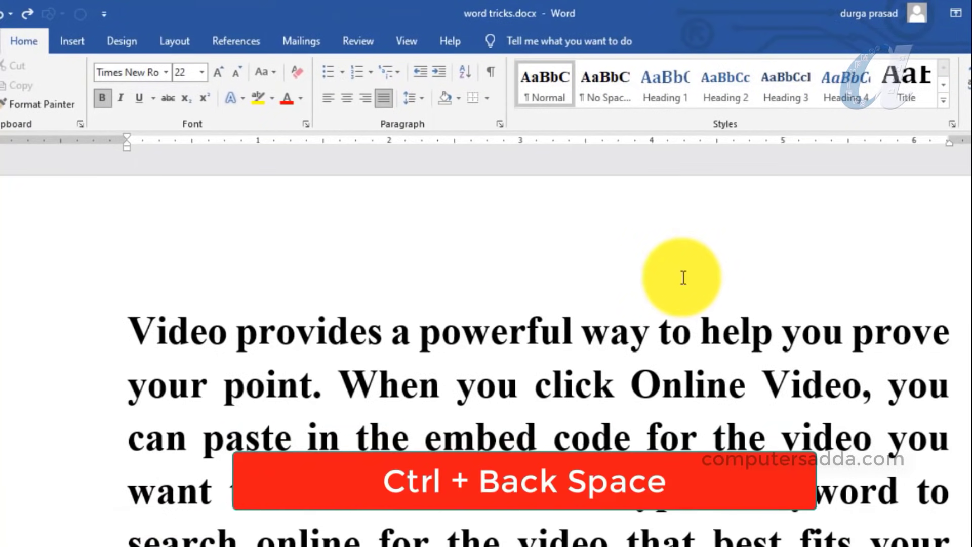
key("ctrl+BackSpace")
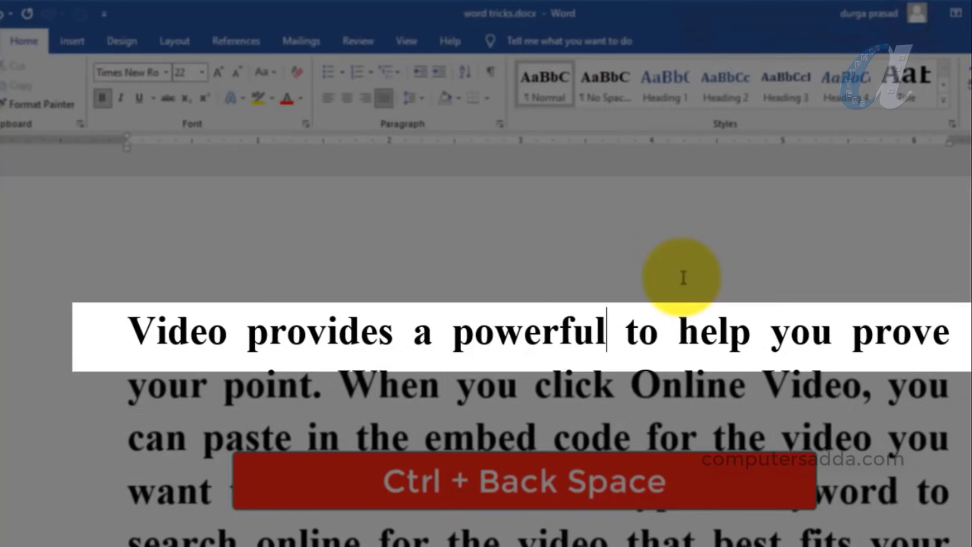
key("ctrl+BackSpace")
key("ctrl+BackSpace")
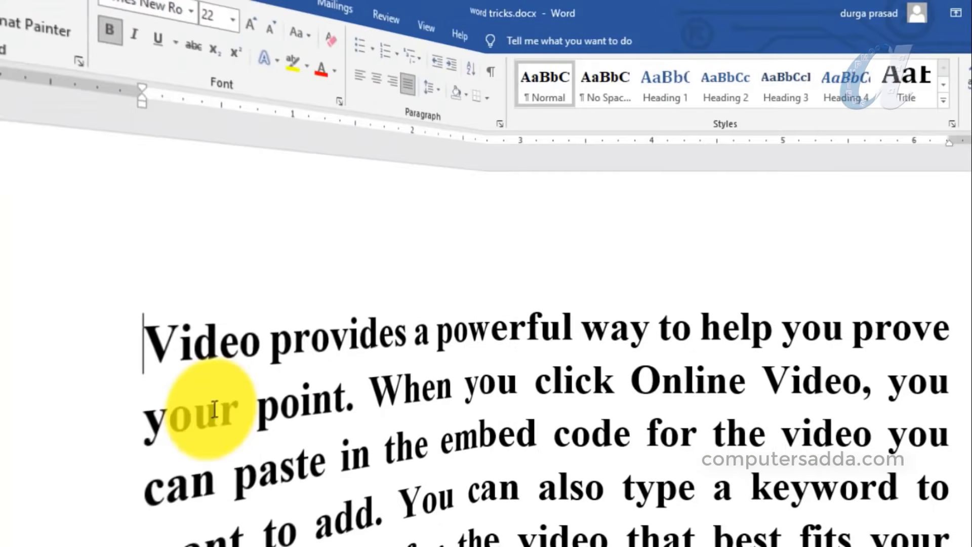
- Delete 'Video' and the following words one at a time from the paragraph start
left_click(128, 332)
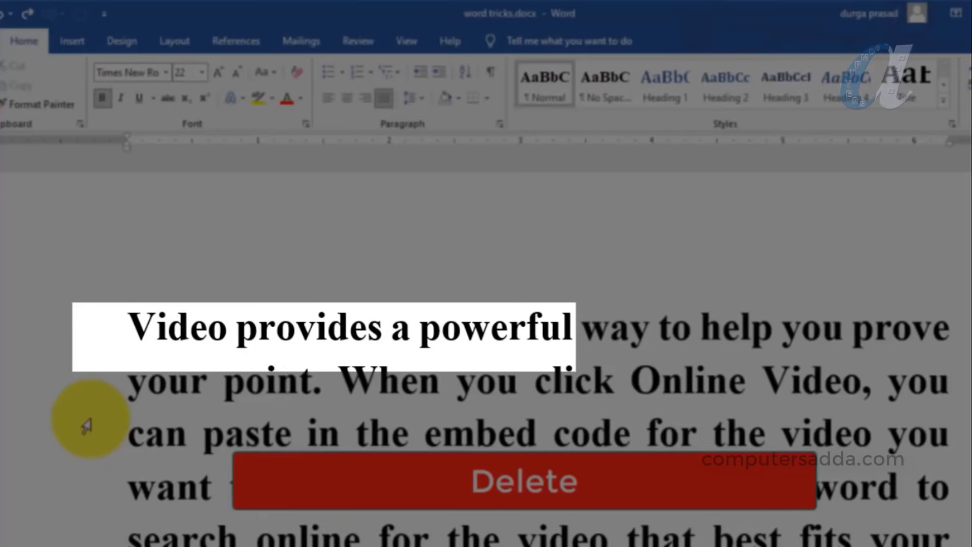
key("Delete")
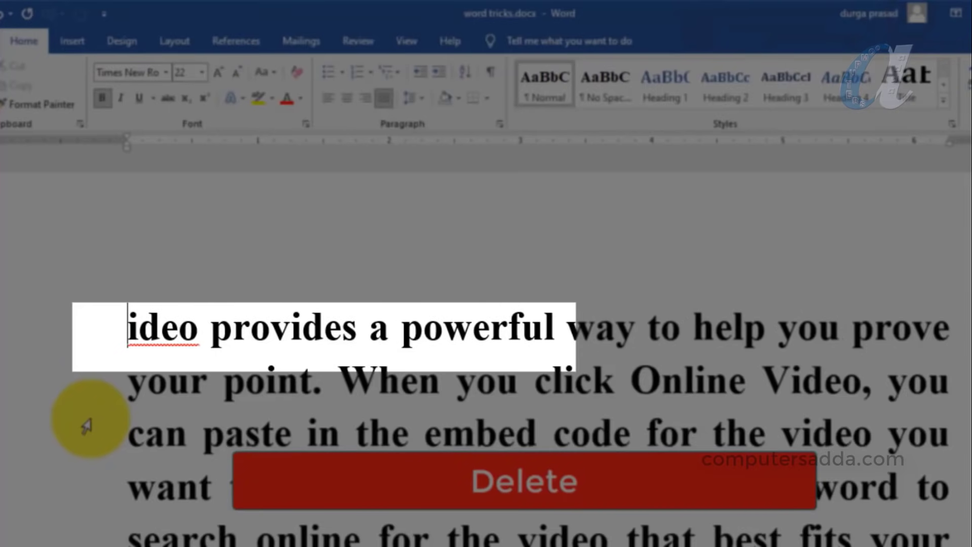
key("Delete")
key("Delete")
key("Delete")
key("Delete")
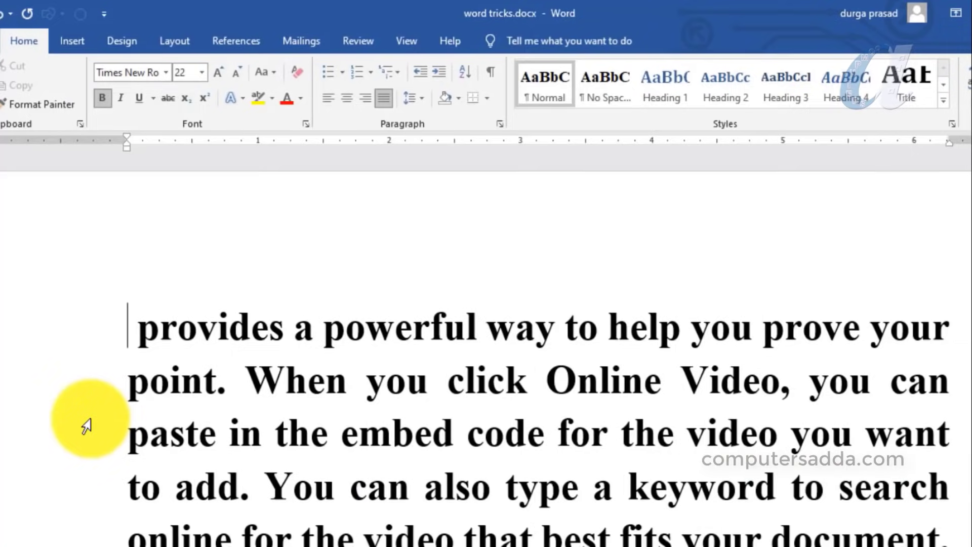
key("ctrl+Delete")
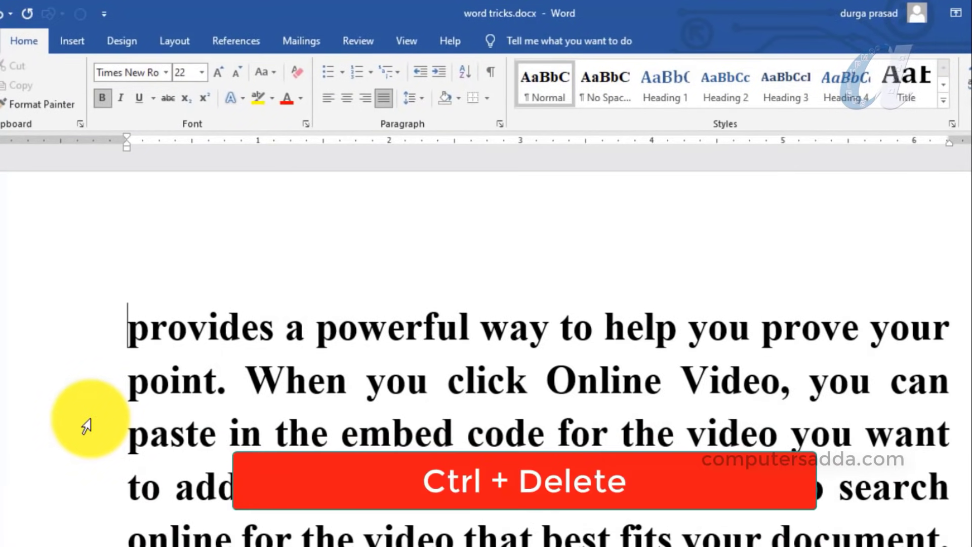
key("ctrl+Delete")
key("ctrl+Delete")
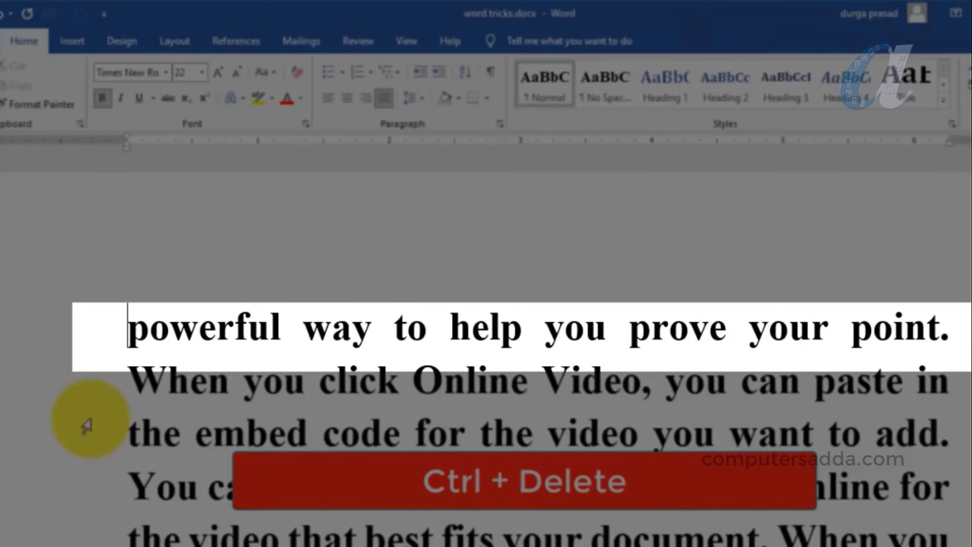
key("ctrl+Delete")
key("ctrl+Delete")
key("ctrl+Delete")
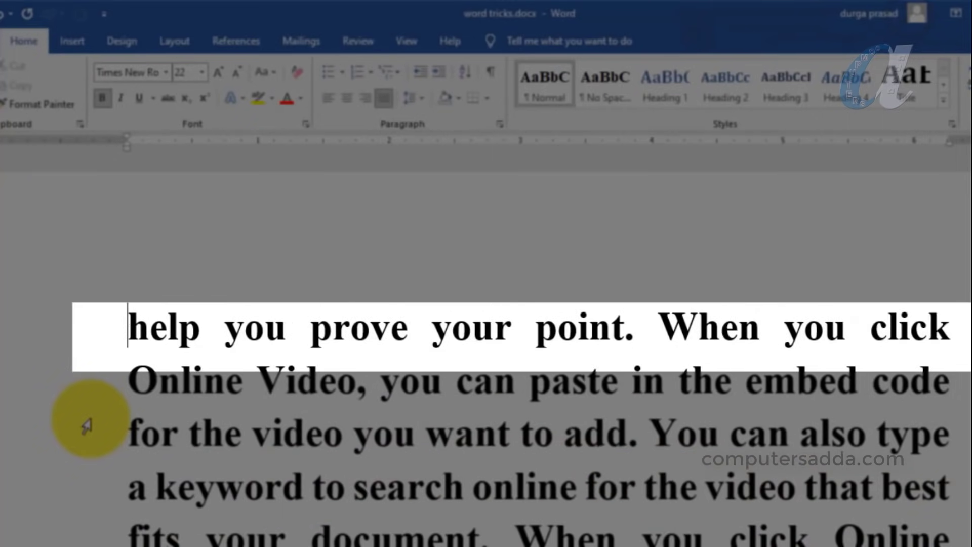
key("ctrl+Delete")
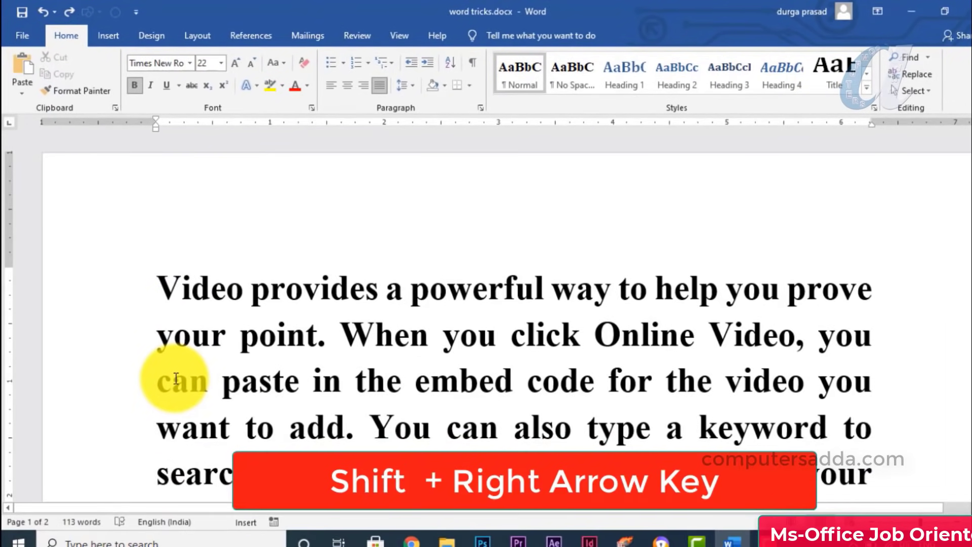
key("shift+Right")
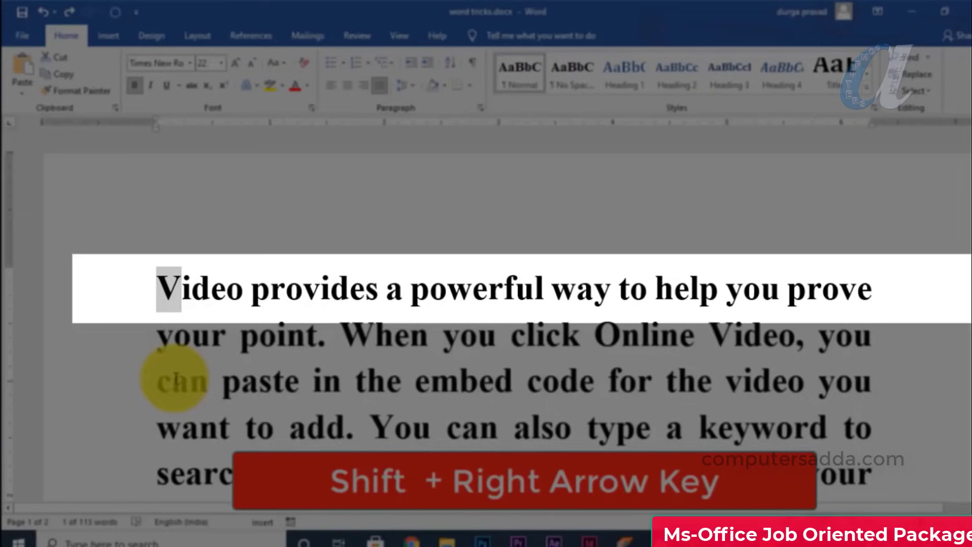
key("shift+Right")
key("shift+Right")
key("shift+Right")
key("shift+Right")
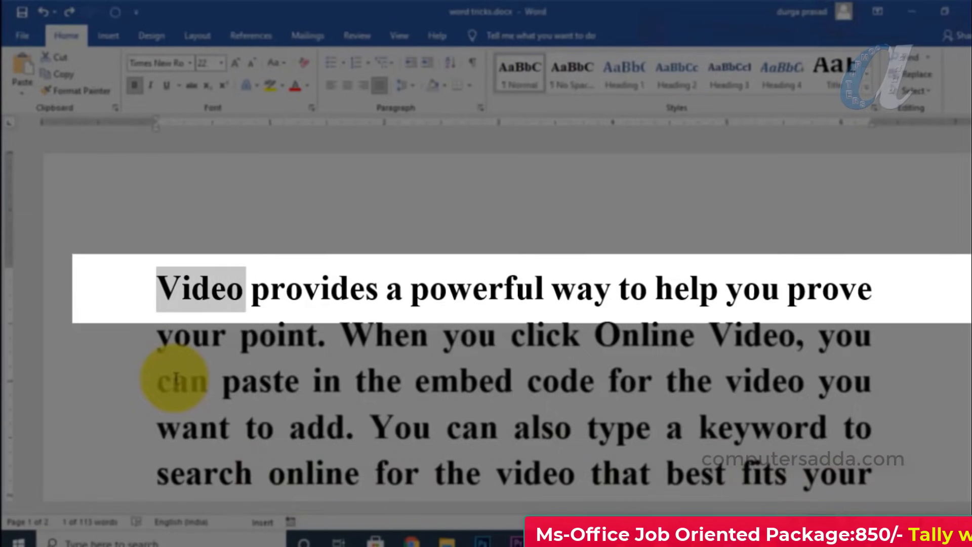
key("shift+Right")
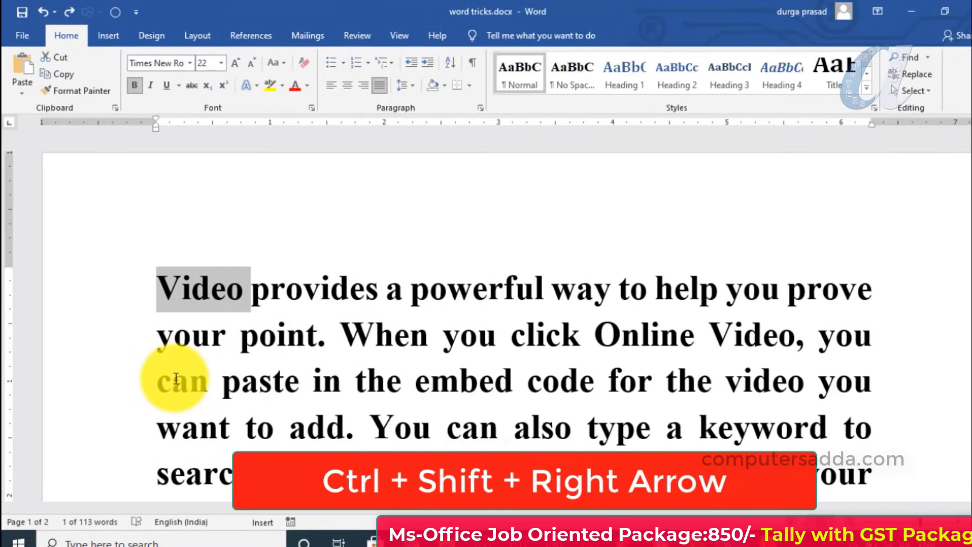
key("ctrl+shift+Right")
key("ctrl+shift+Right")
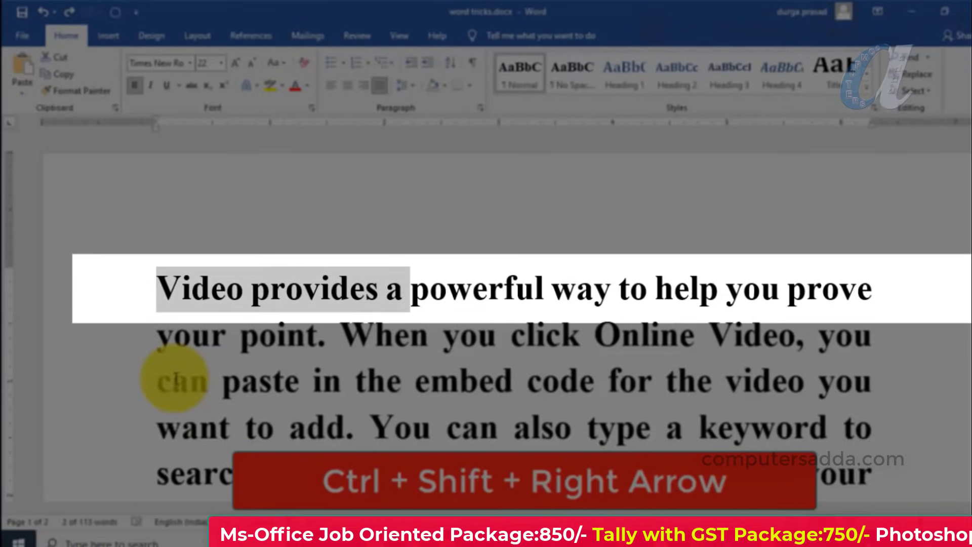
key("ctrl+shift+Right")
key("ctrl+shift+Right")
key("ctrl+shift+Right")
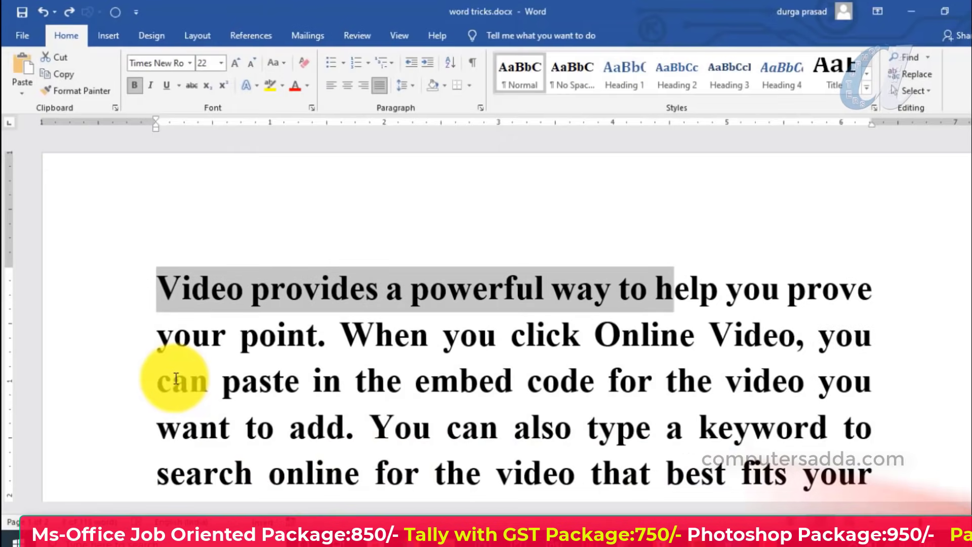
key("ctrl+shift+Right")
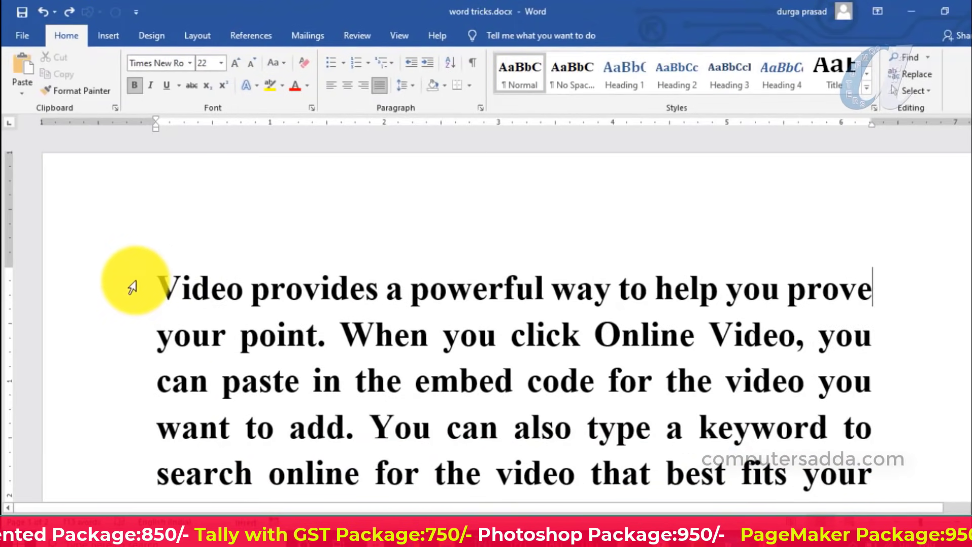
left_click(948, 292)
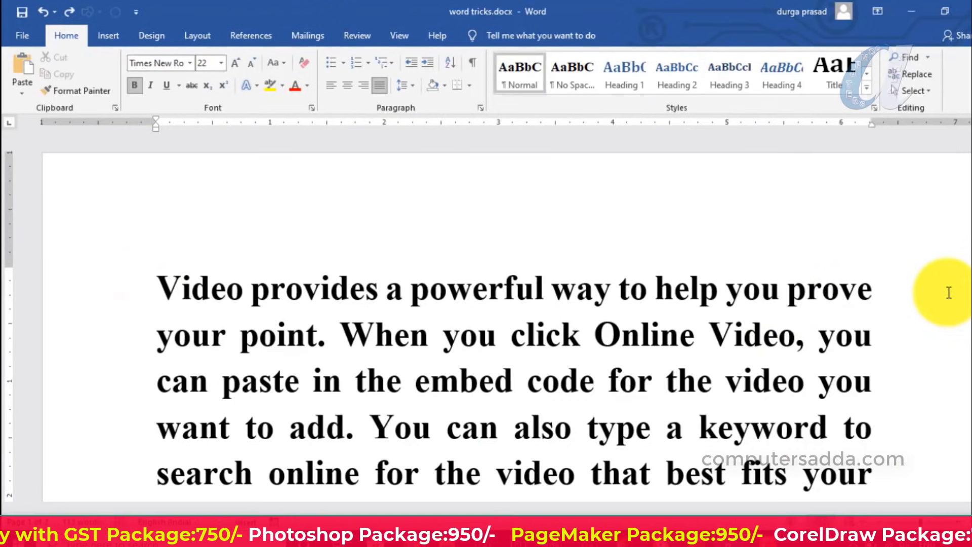
key("shift+Left")
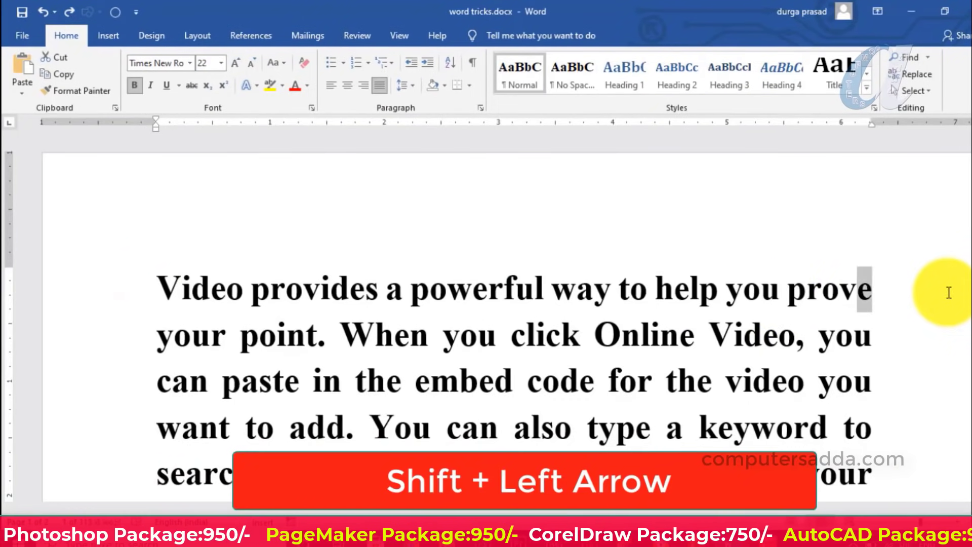
key("shift+Left")
key("shift+Left")
key("shift+Left")
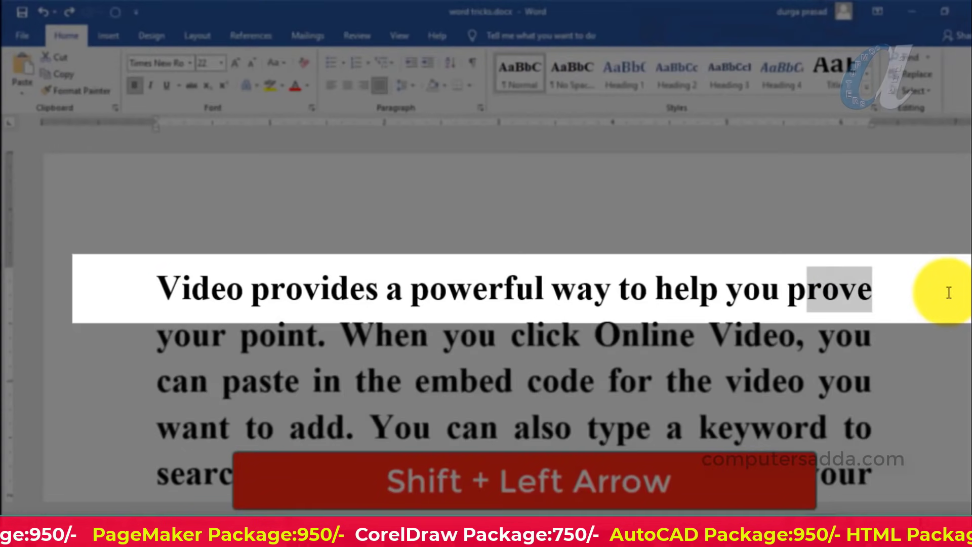
key("shift+Left")
key("shift+Left")
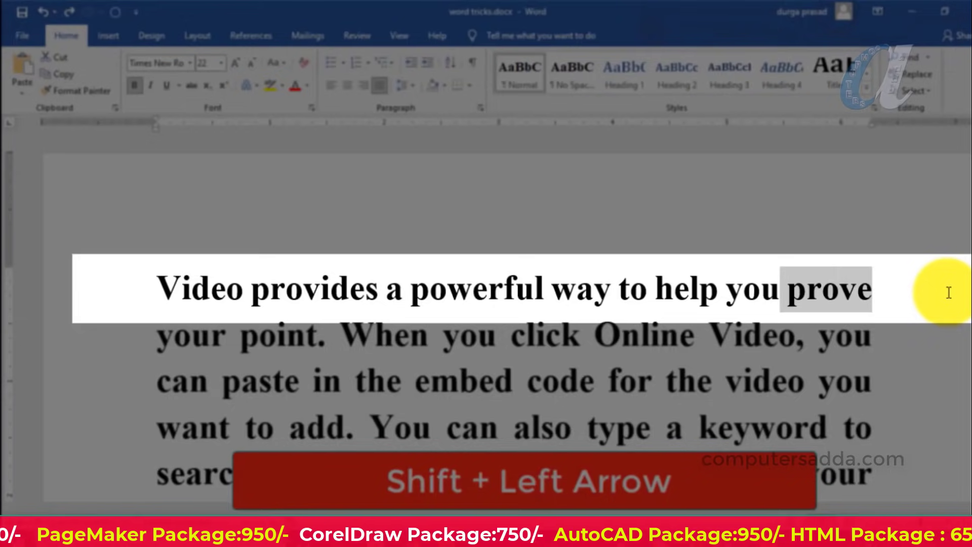
key("shift+Left")
key("shift+Left")
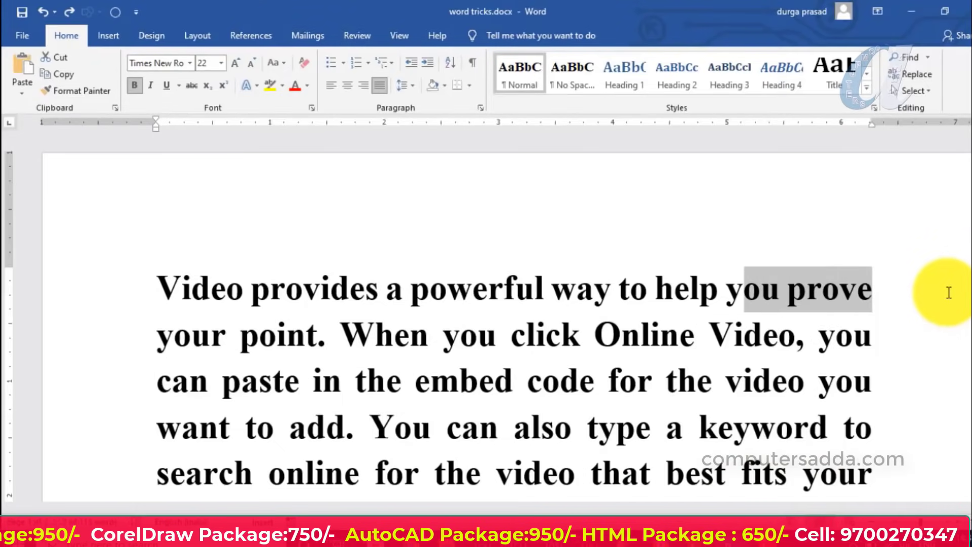
key("shift+Left")
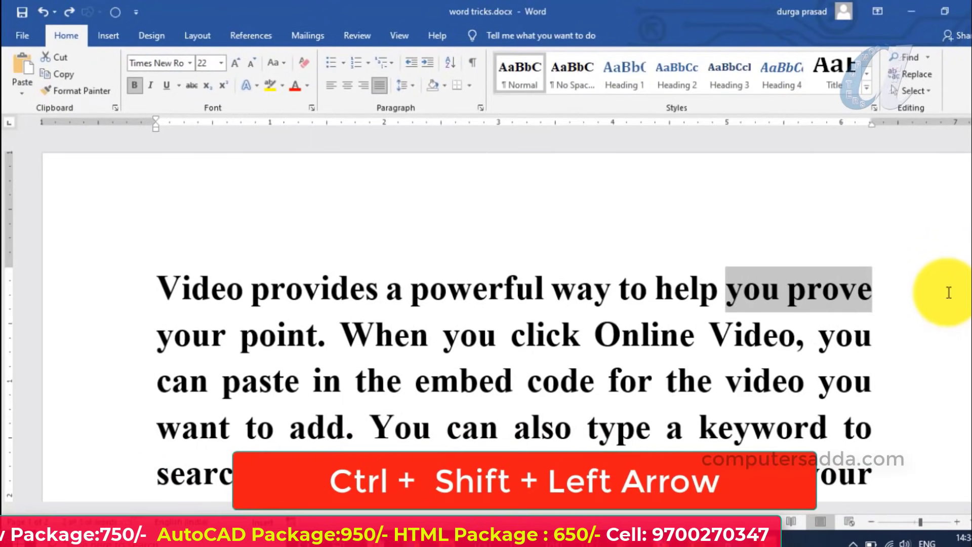
key("ctrl+shift+Left")
key("ctrl+shift+Left")
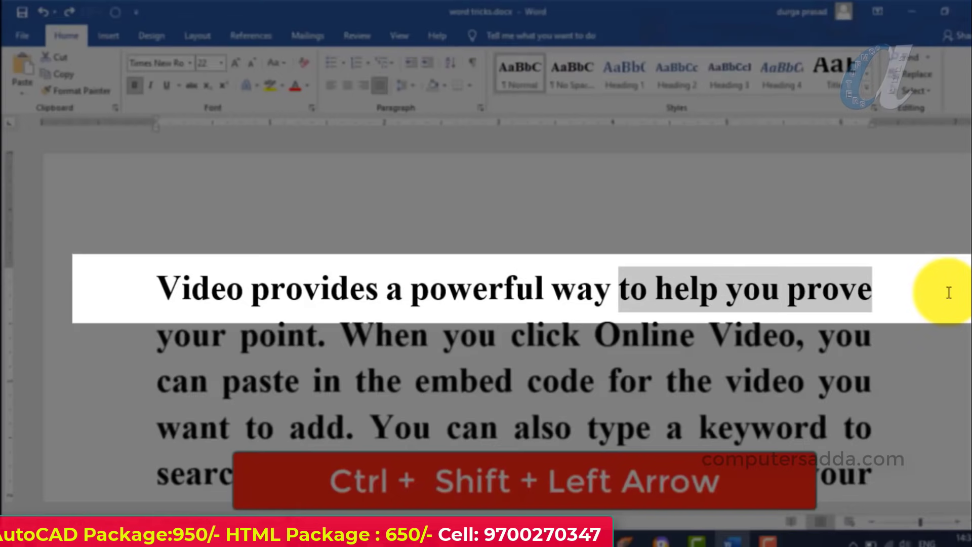
key("ctrl+shift+Left")
key("ctrl+shift+Left")
key("ctrl+shift+Left")
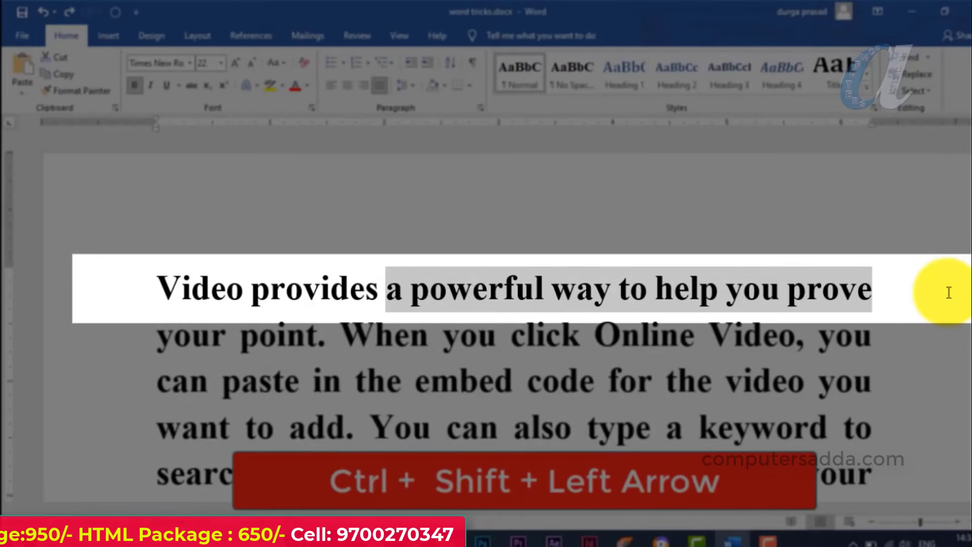
key("ctrl+shift+Left")
key("ctrl+shift+Left")
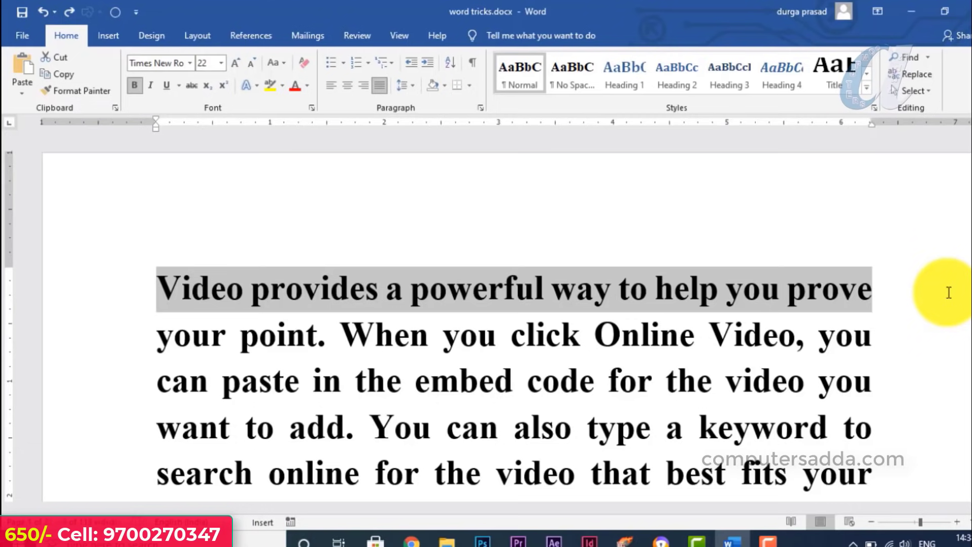
left_click(140, 288)
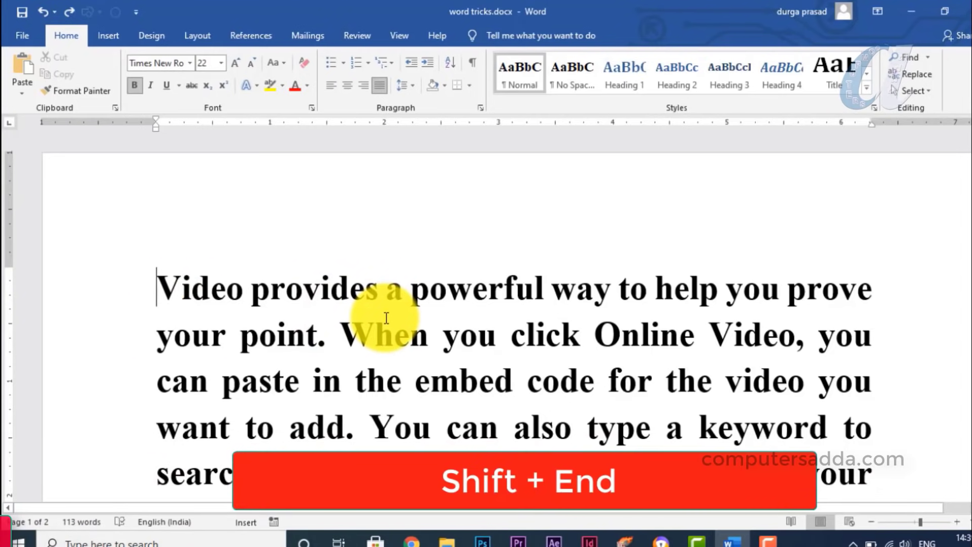
key("shift+End")
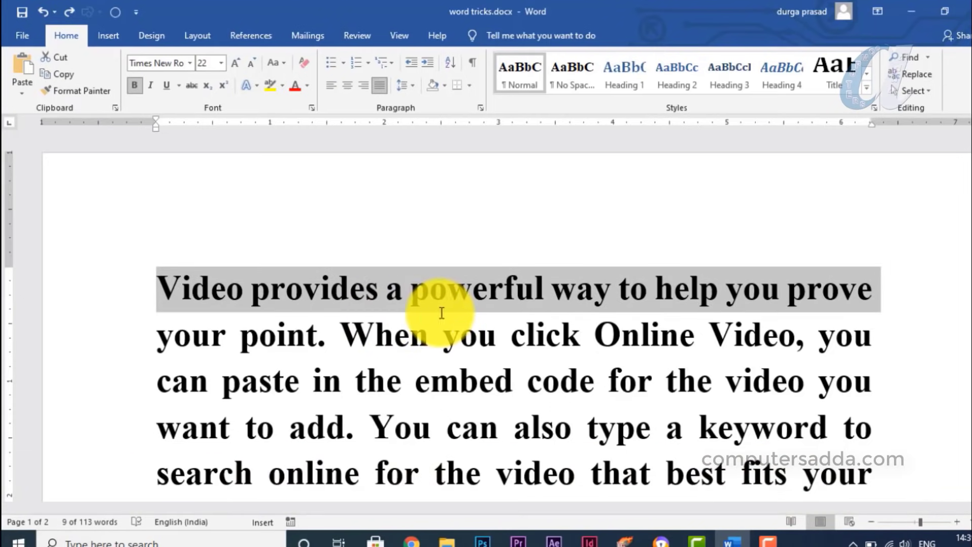
left_click(432, 294)
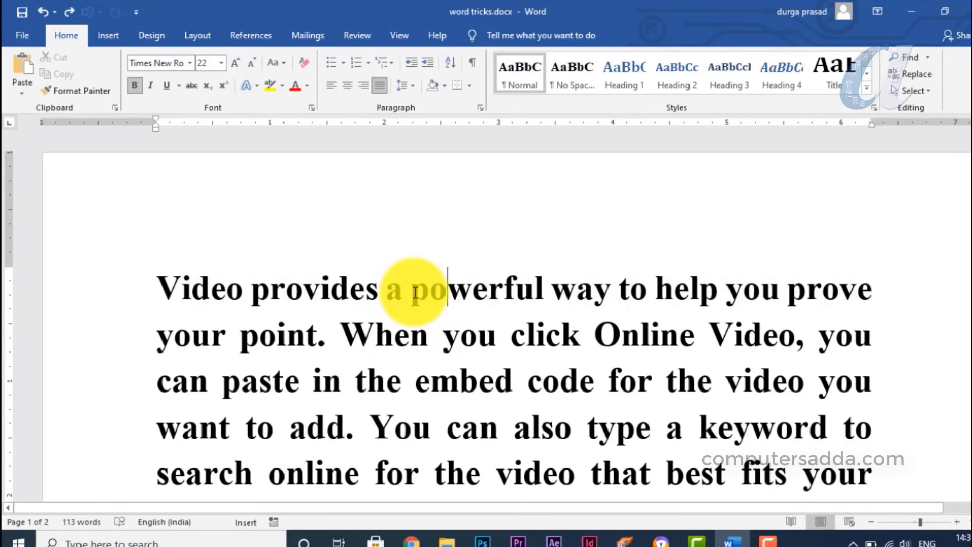
left_click(414, 288)
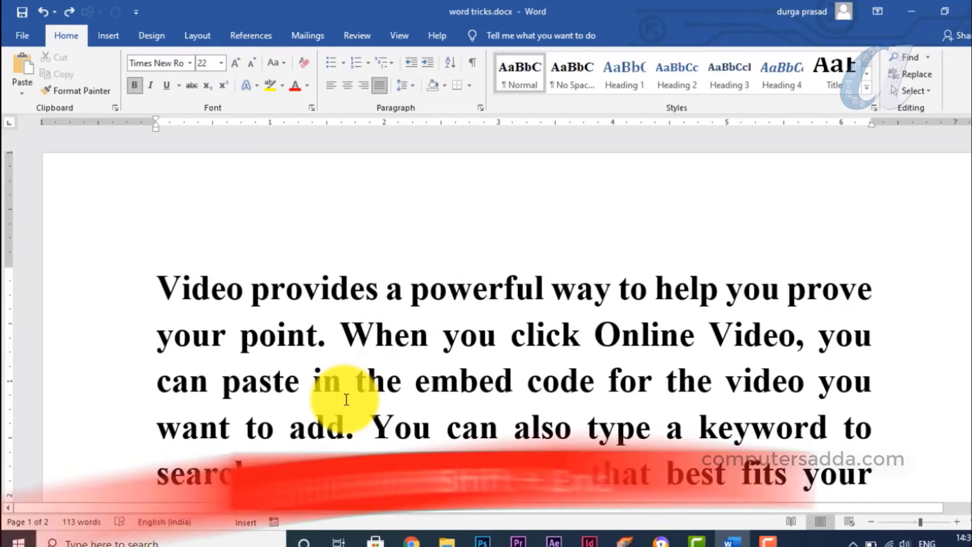
key("shift+End")
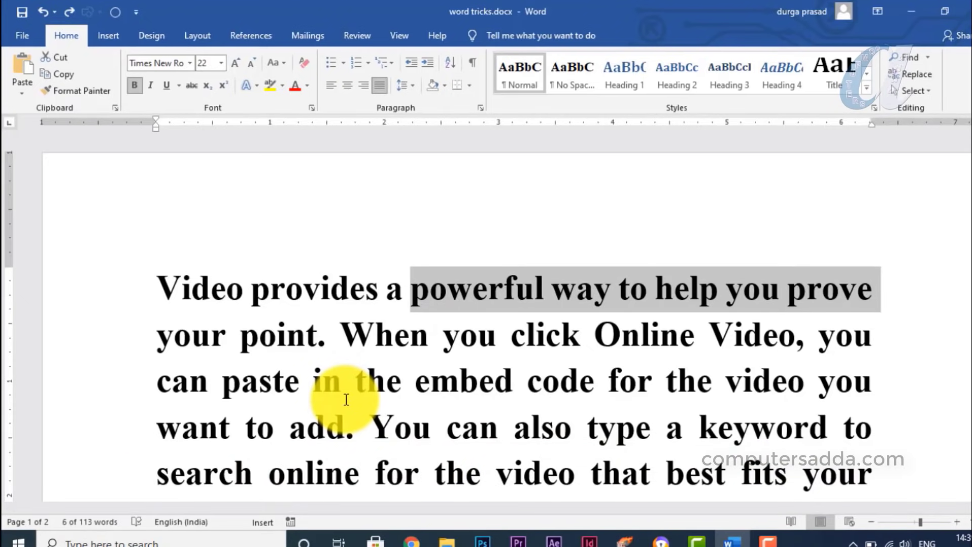
left_click(413, 290)
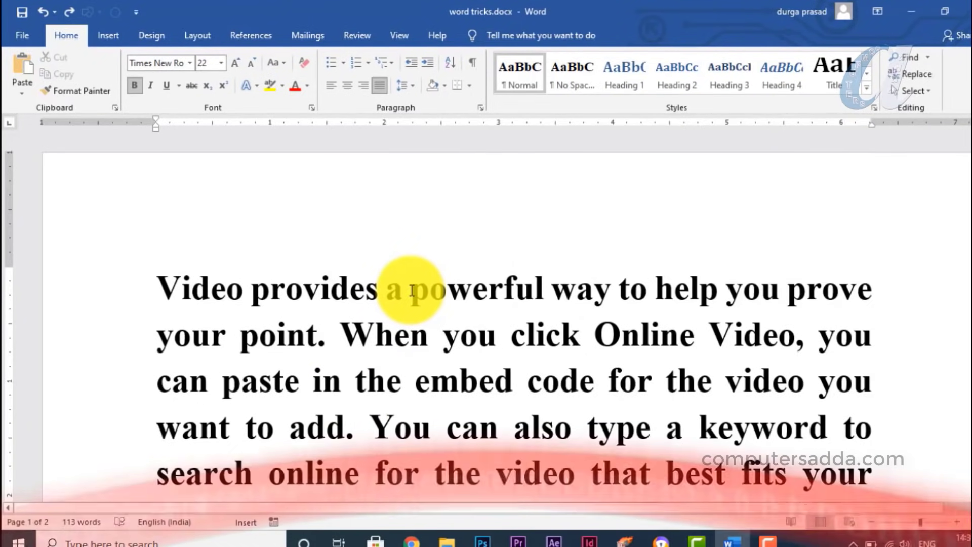
key("shift+Home")
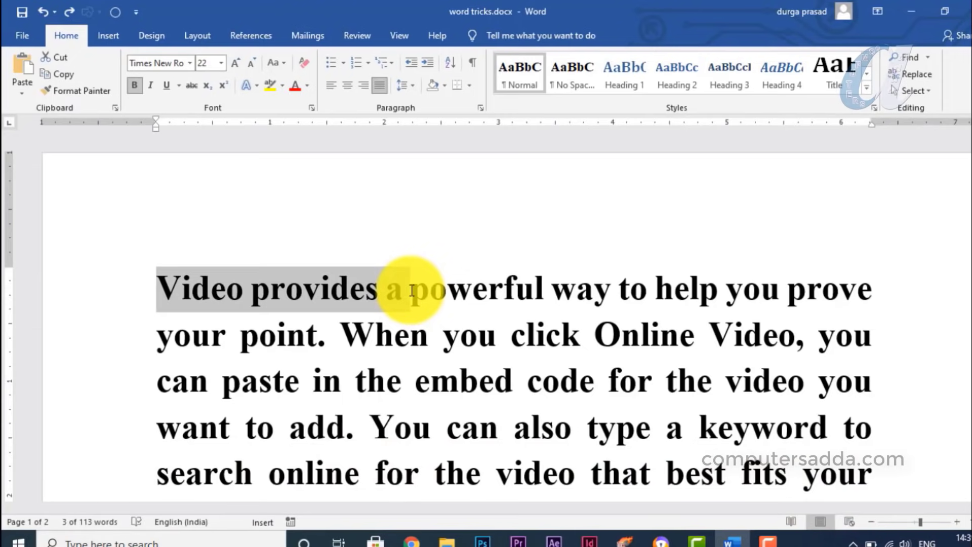
left_click(877, 284)
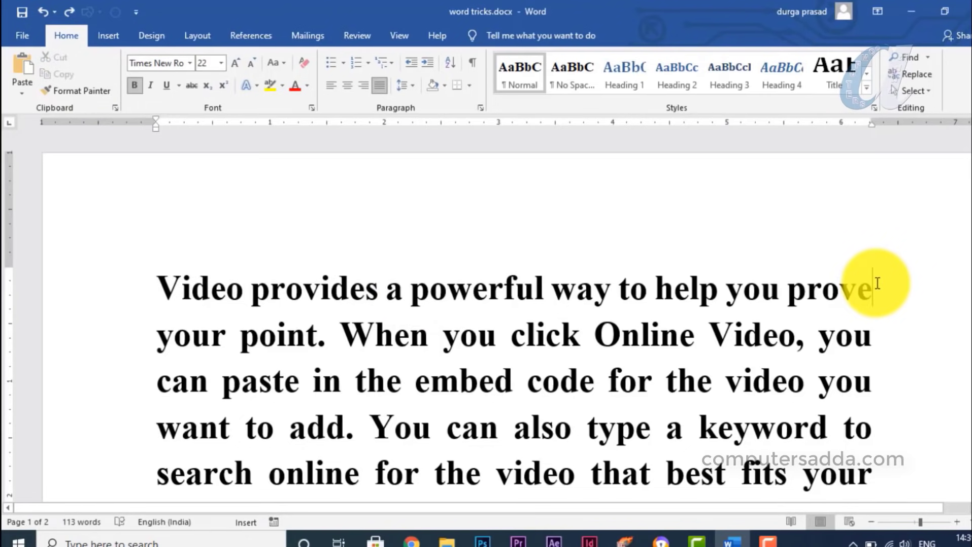
key("shift+Home")
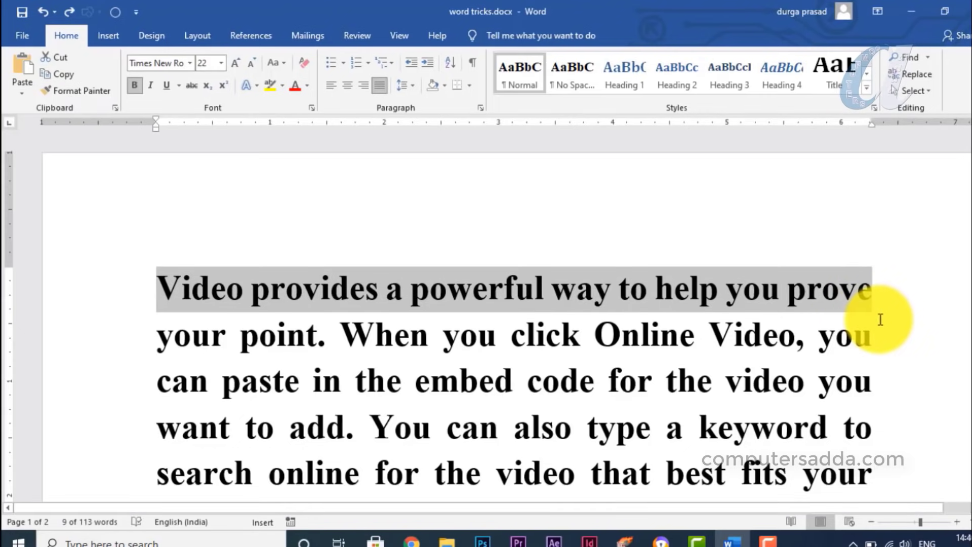
left_click(873, 377)
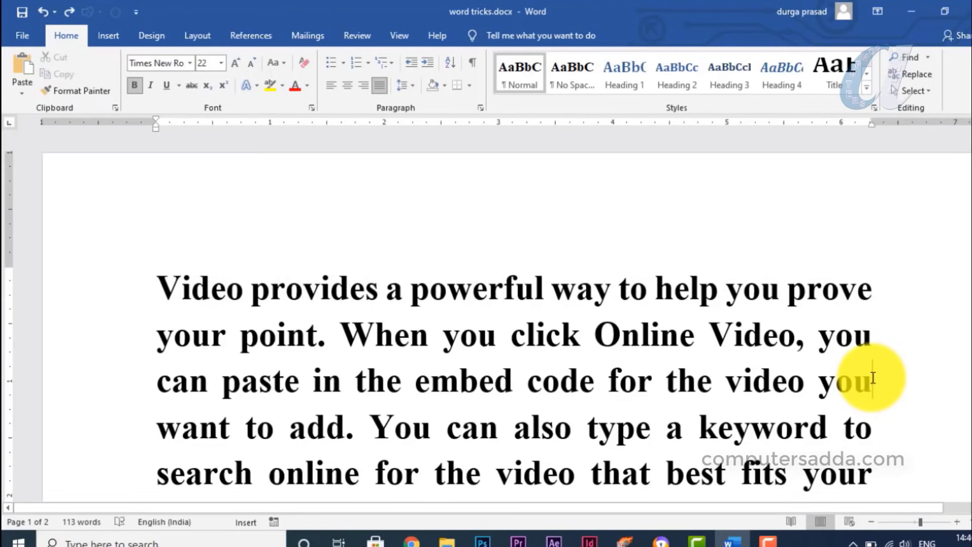
key("shift+Home")
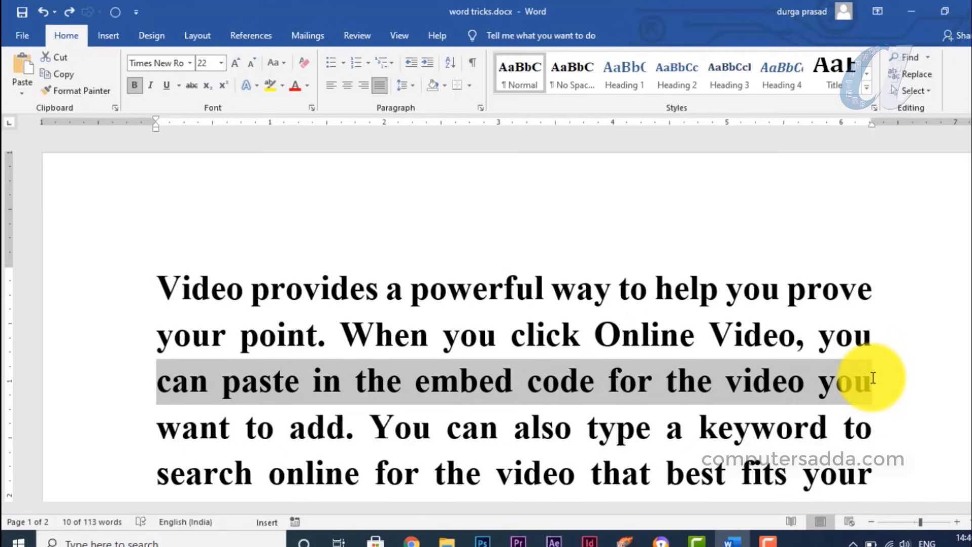
left_click(160, 280)
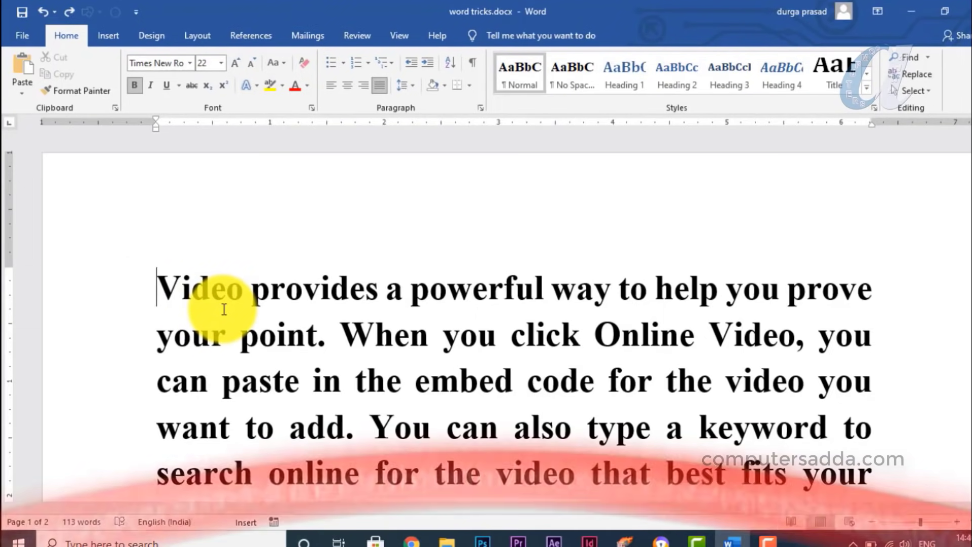
key("shift+Down")
key("shift+Down")
key("shift+Down")
key("shift+Down")
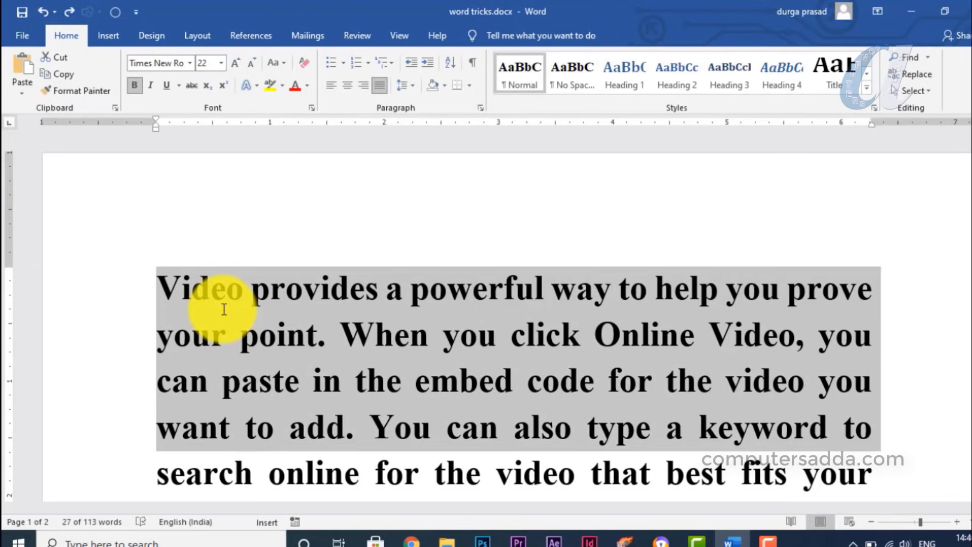
key("shift+Down")
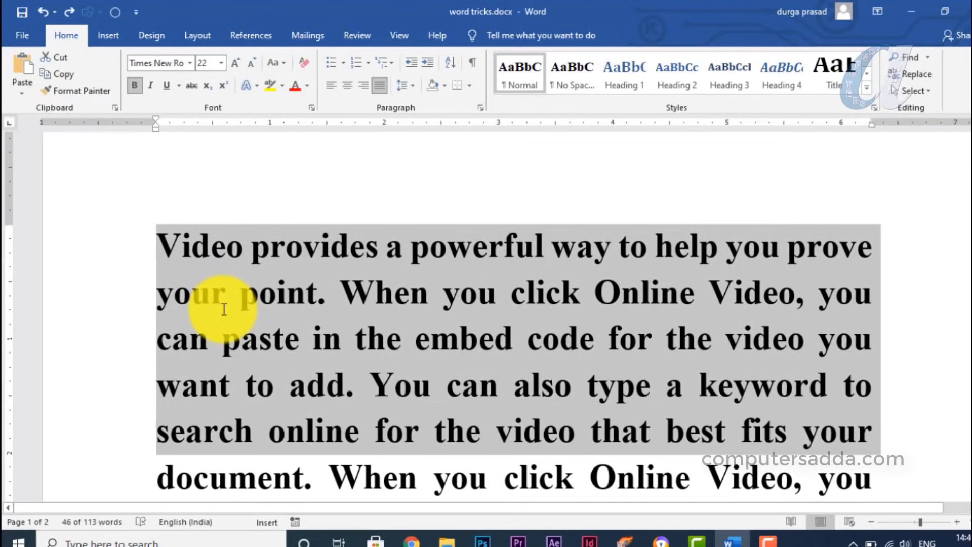
key("shift+Down")
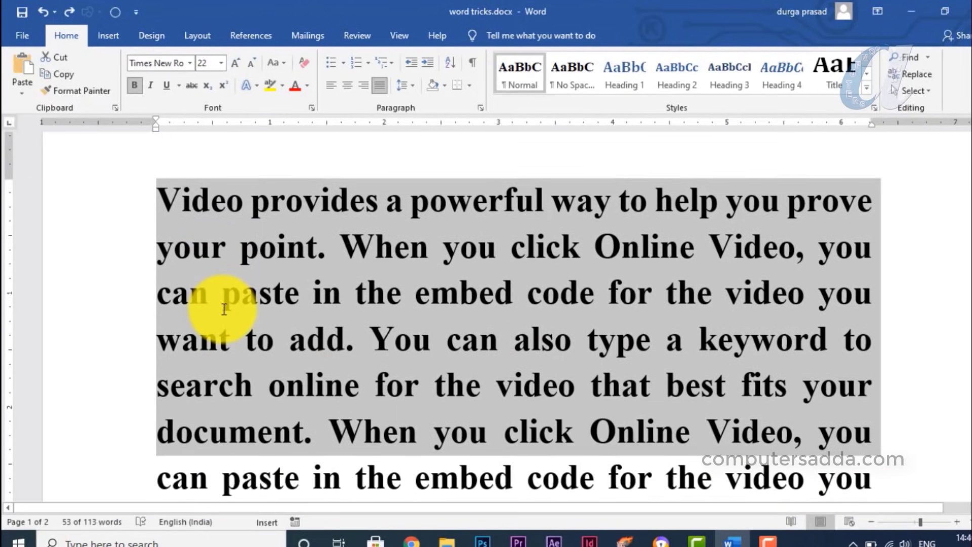
left_click(152, 205)
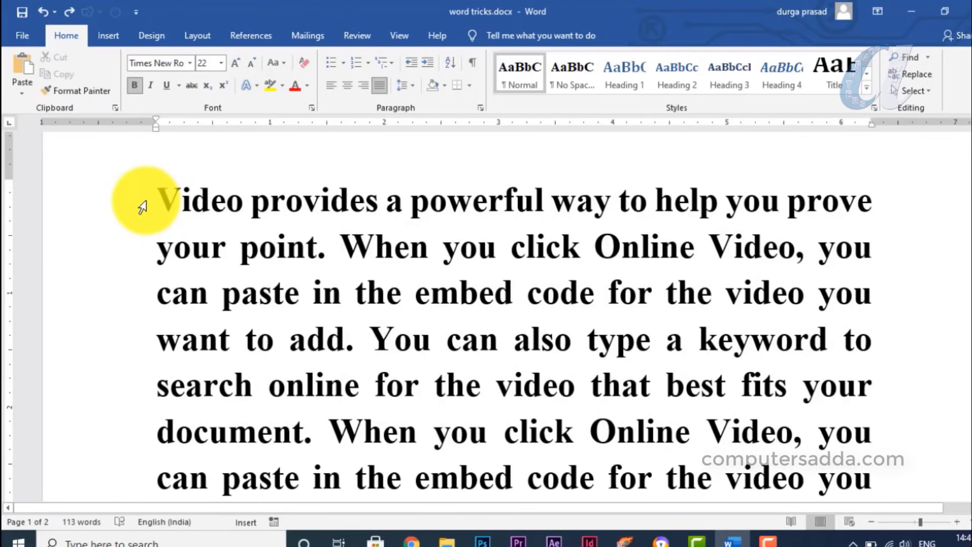
left_click(411, 202)
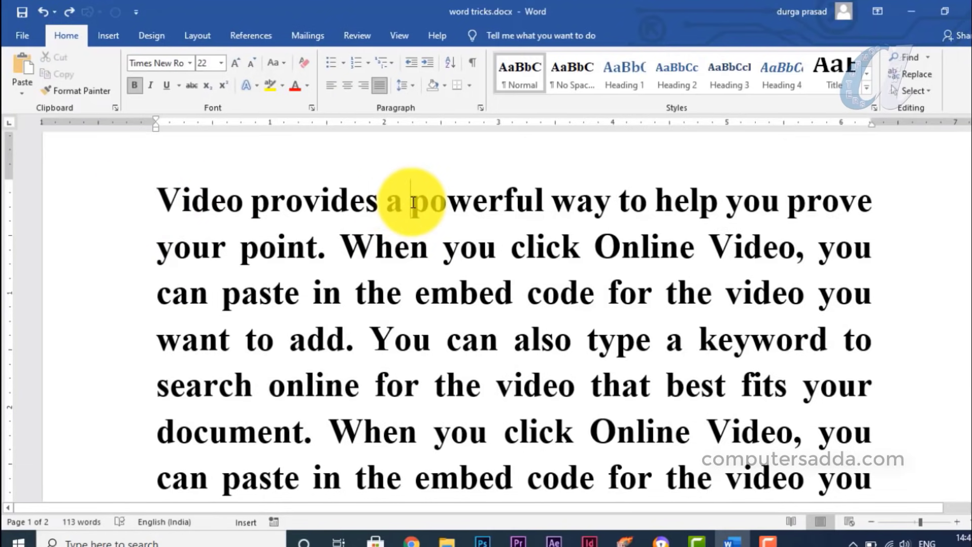
key("shift+Down")
key("shift+Down")
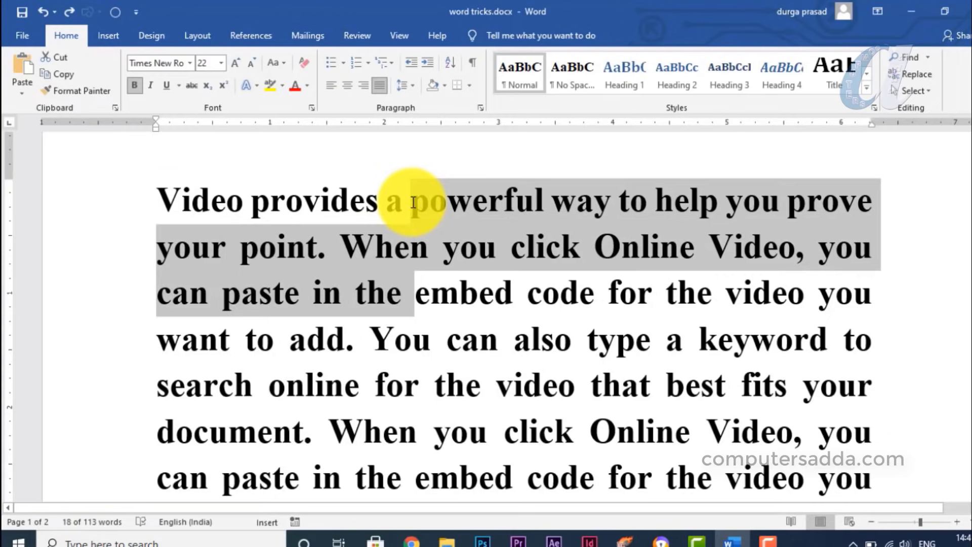
key("shift+Down")
key("shift+Down")
key("shift+Down")
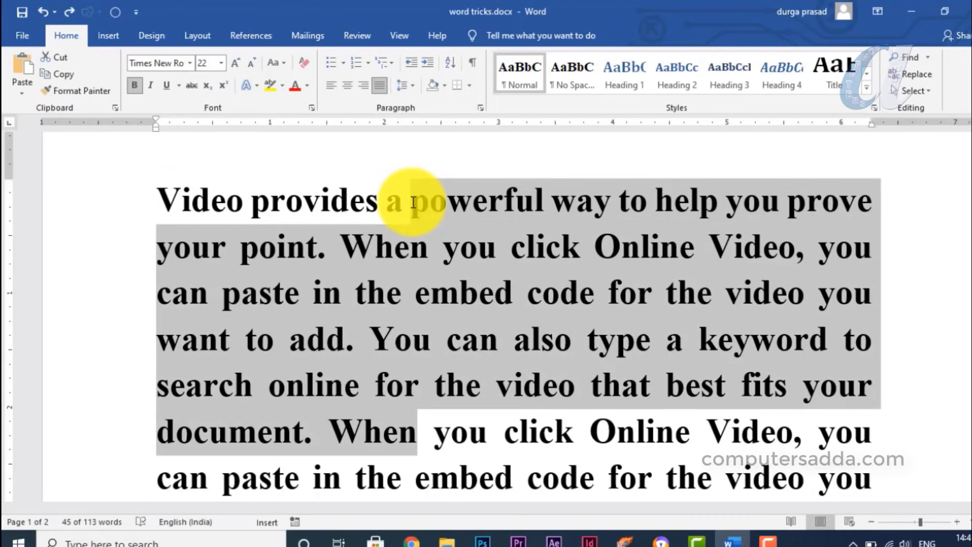
key("shift+Down")
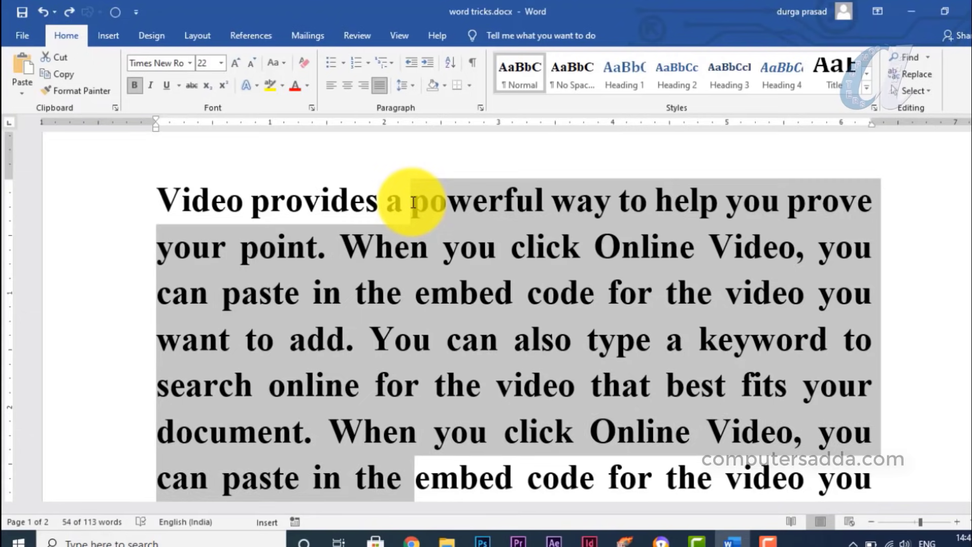
left_click(413, 202)
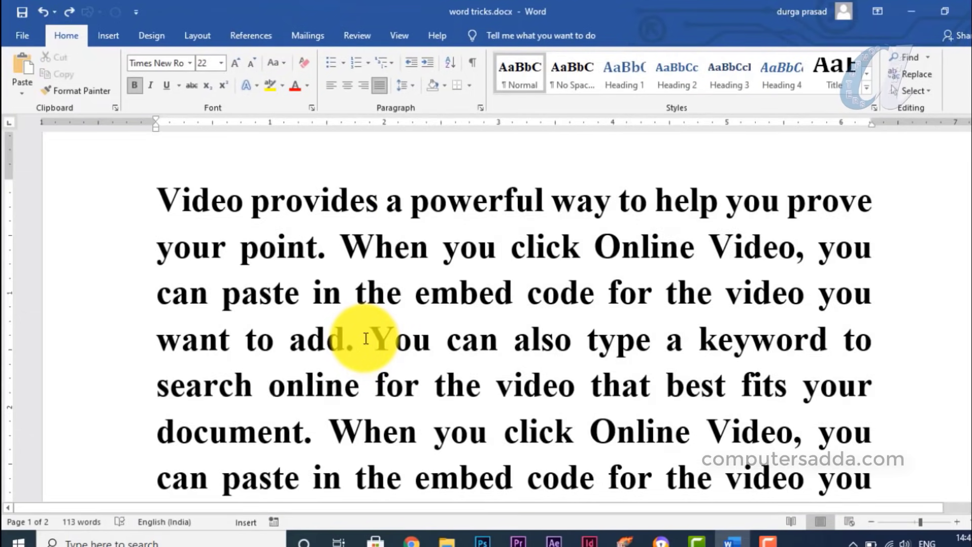
left_click(369, 342)
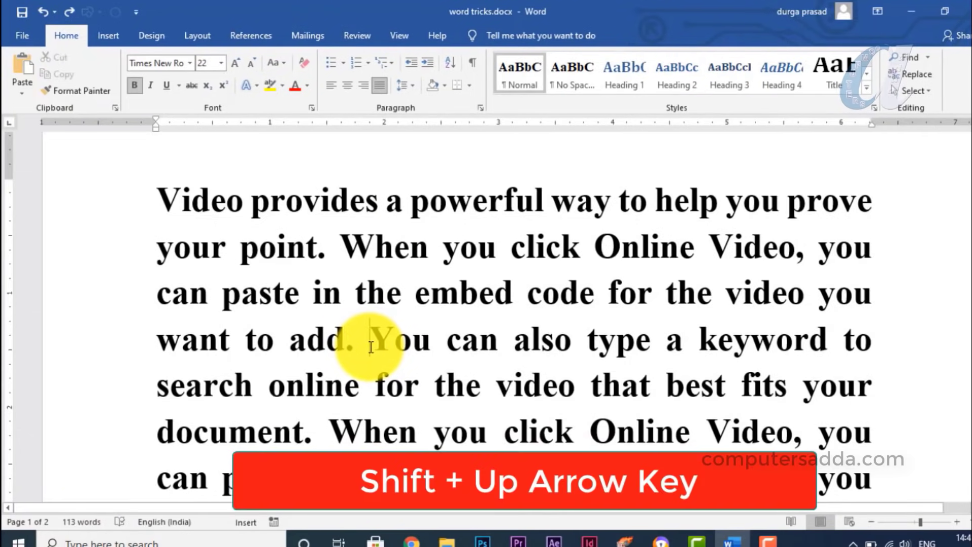
key("shift+Up")
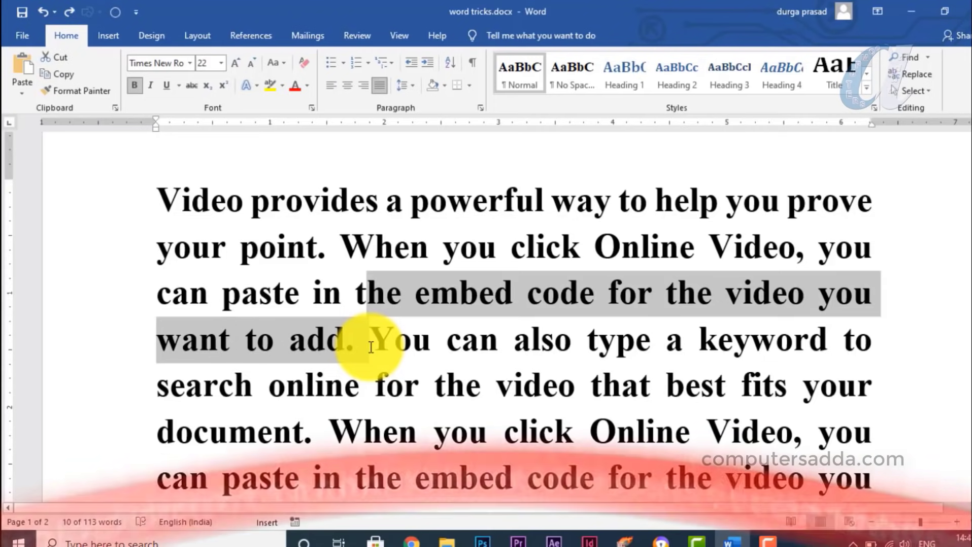
key("shift+Up")
key("shift+Up")
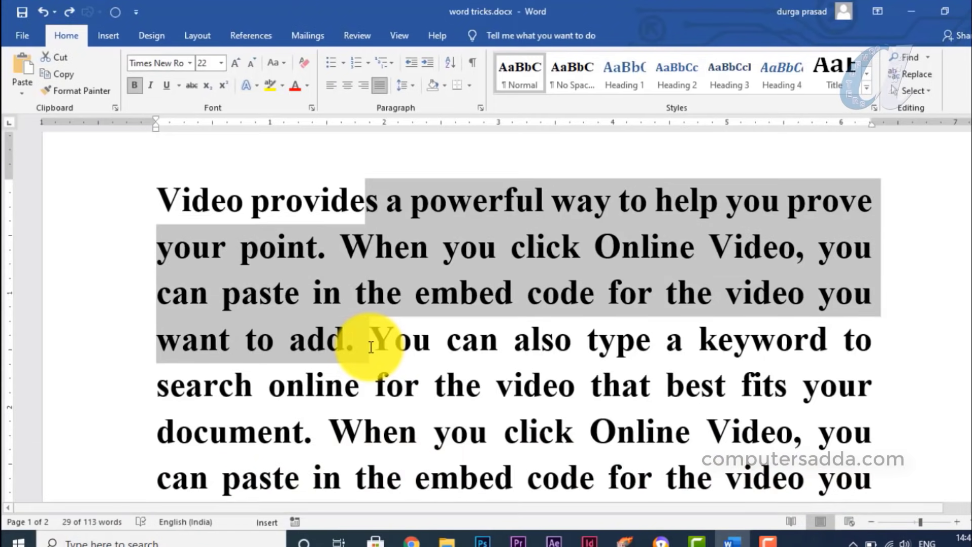
left_click(877, 343)
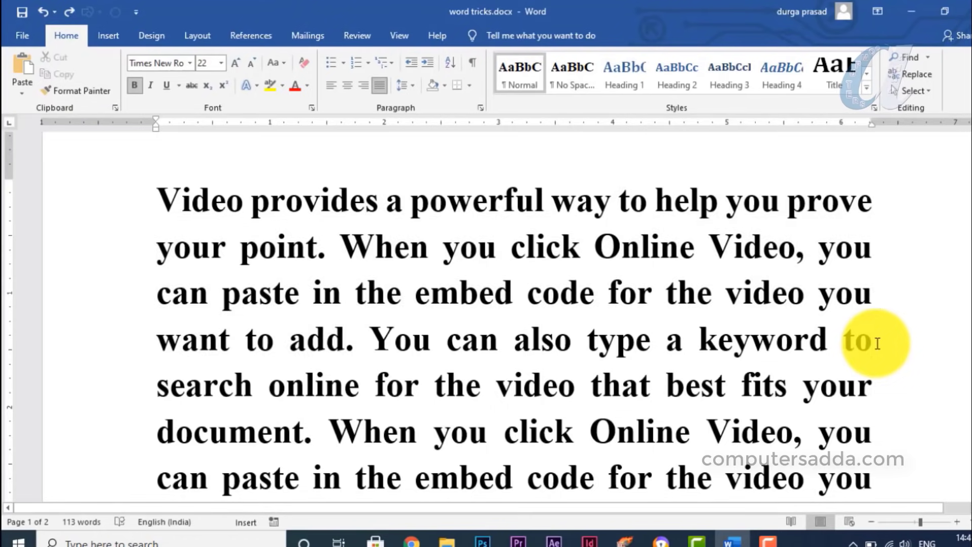
key("shift+Up")
key("shift+Up")
key("shift+Up")
key("shift+Up")
key("ctrl+c")
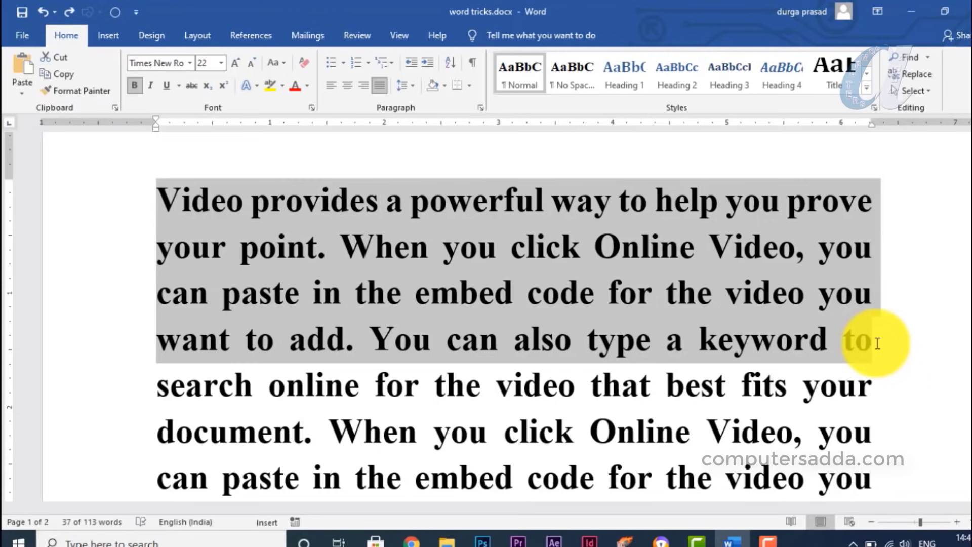
left_click(321, 398)
scroll(264, 350, "down", 3)
scroll(284, 350, "down", 5)
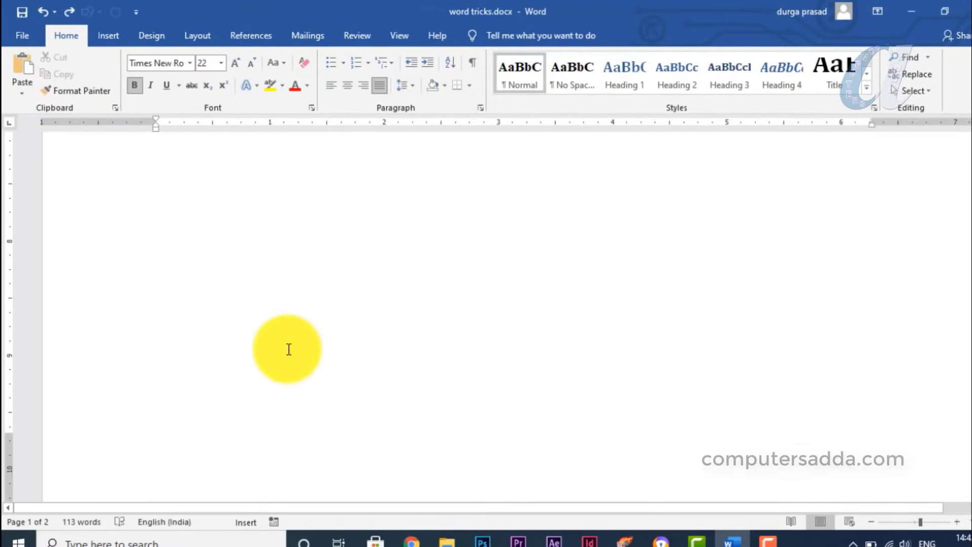
scroll(202, 349, "up", 5)
scroll(273, 344, "up", 1)
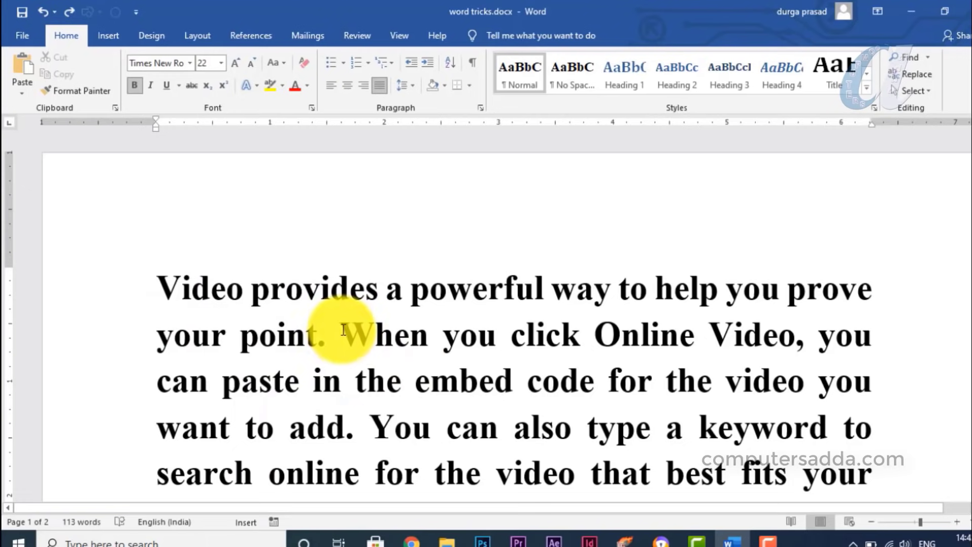
left_click(158, 383)
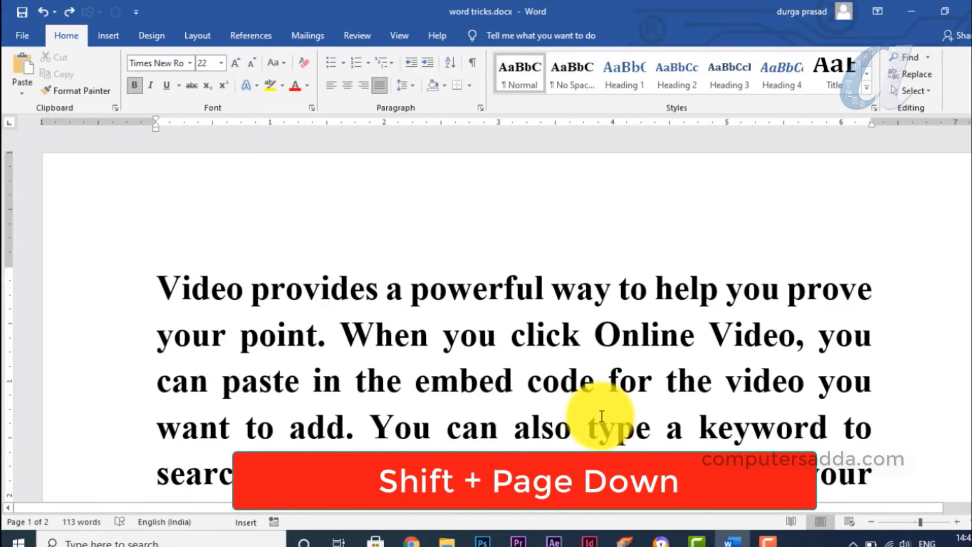
- Try screenful selections with Shift+Page Down and Shift+Page Up, then place the caret between 'add.' and 'You'
key("shift+Page_Down")
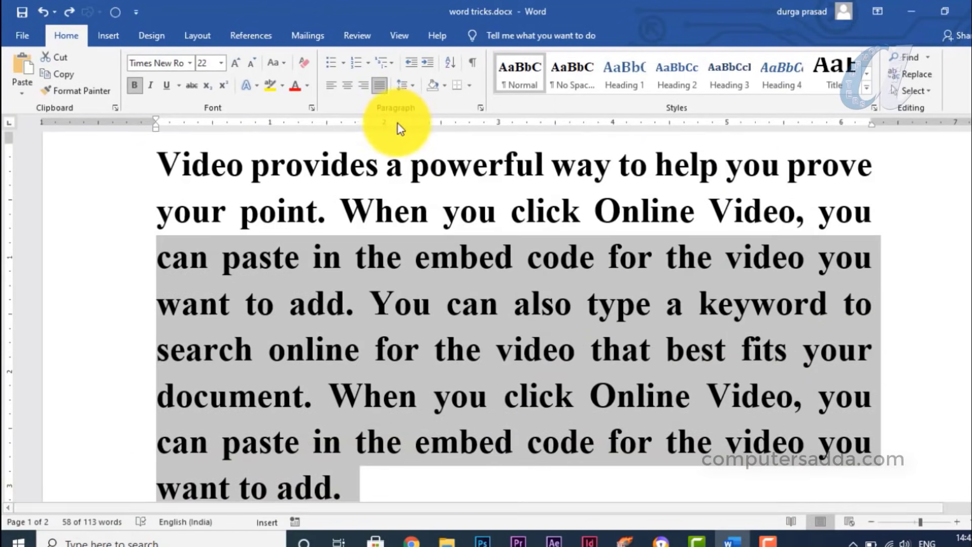
scroll(284, 238, "down", 1)
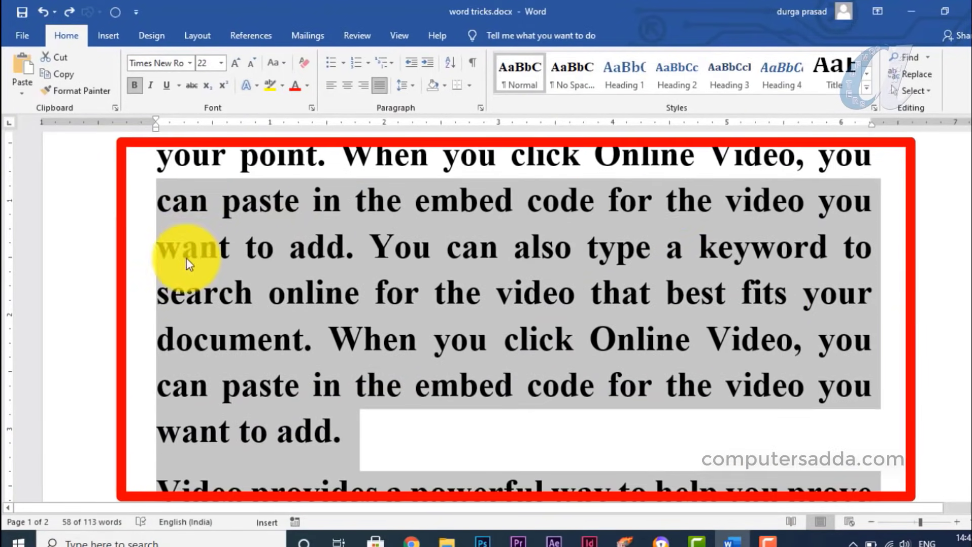
scroll(561, 332, "down", 1)
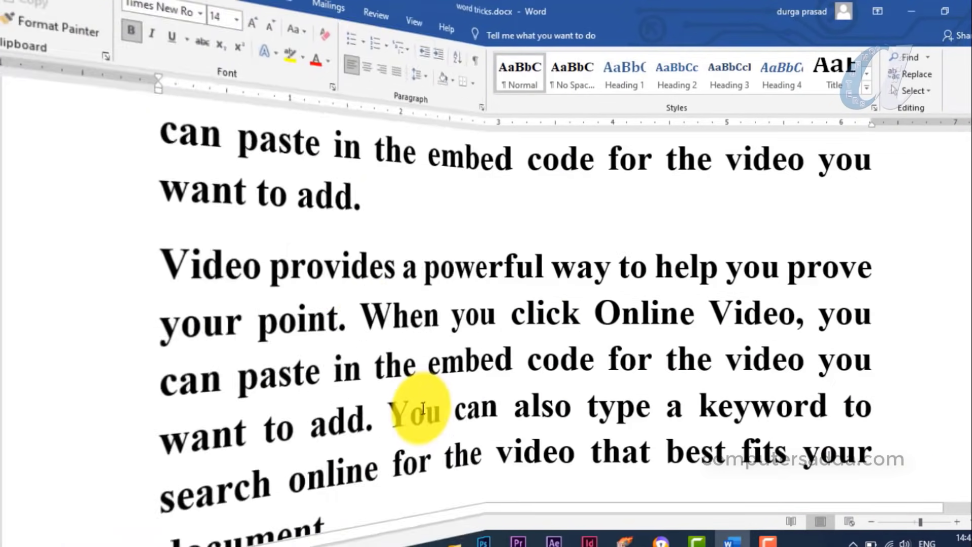
left_click(338, 311)
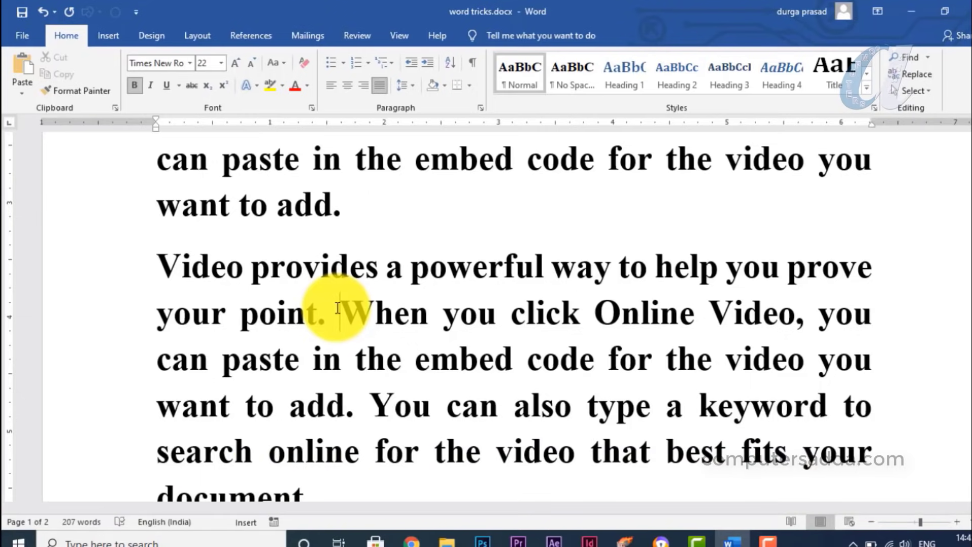
key("shift+Page_Up")
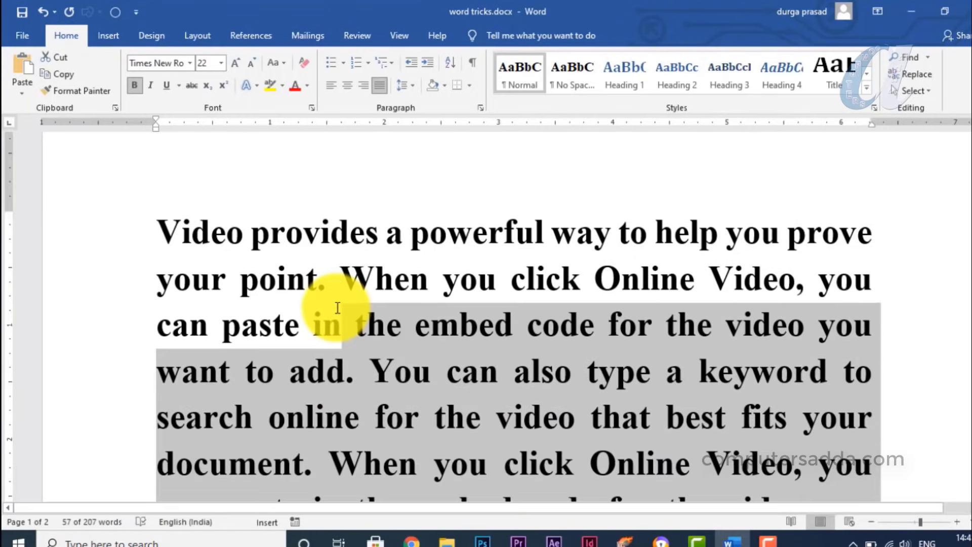
scroll(336, 311, "down", 2)
scroll(336, 317, "down", 3)
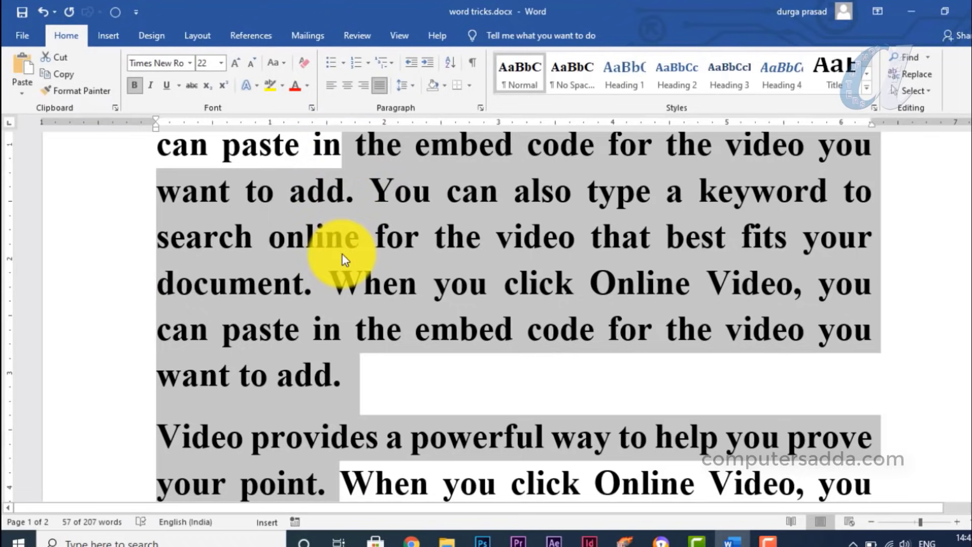
left_click(355, 212)
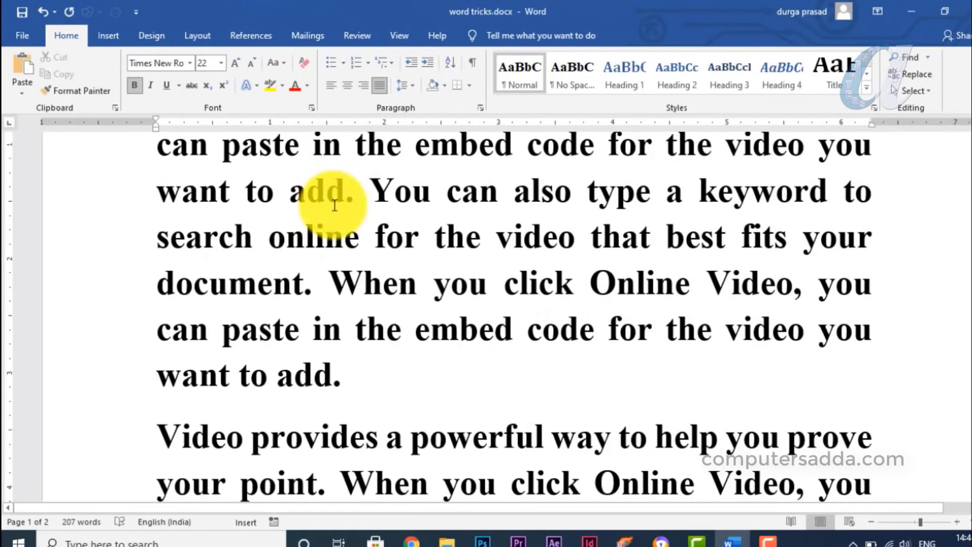
left_click(361, 191)
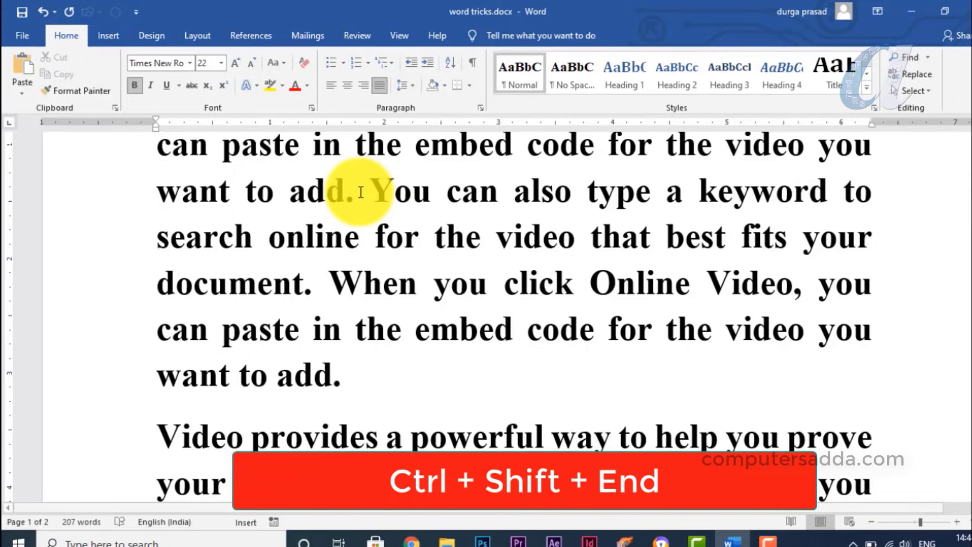
- Paste another copy of the 'Video provides a powerful way…' paragraph at the end, then select back to the top
key("ctrl+shift+End")
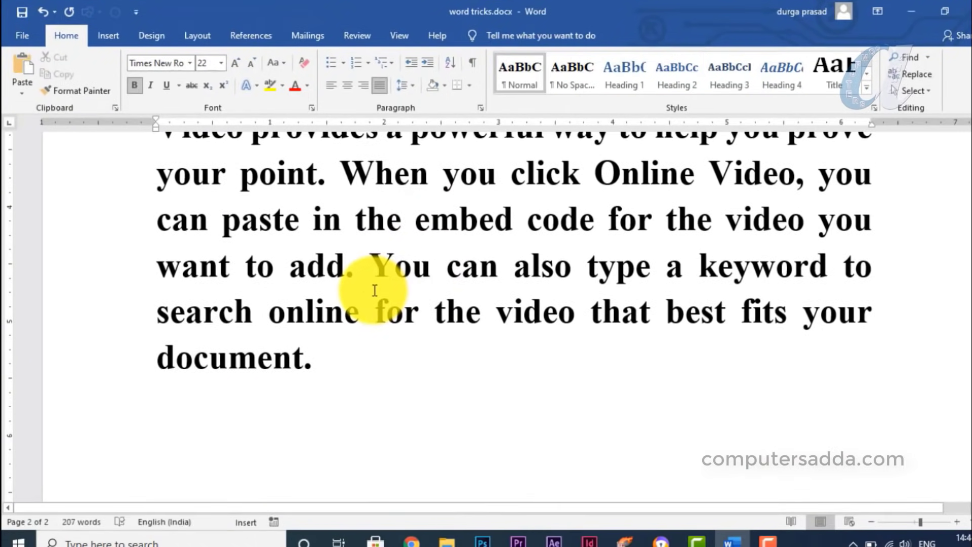
key("ctrl+v")
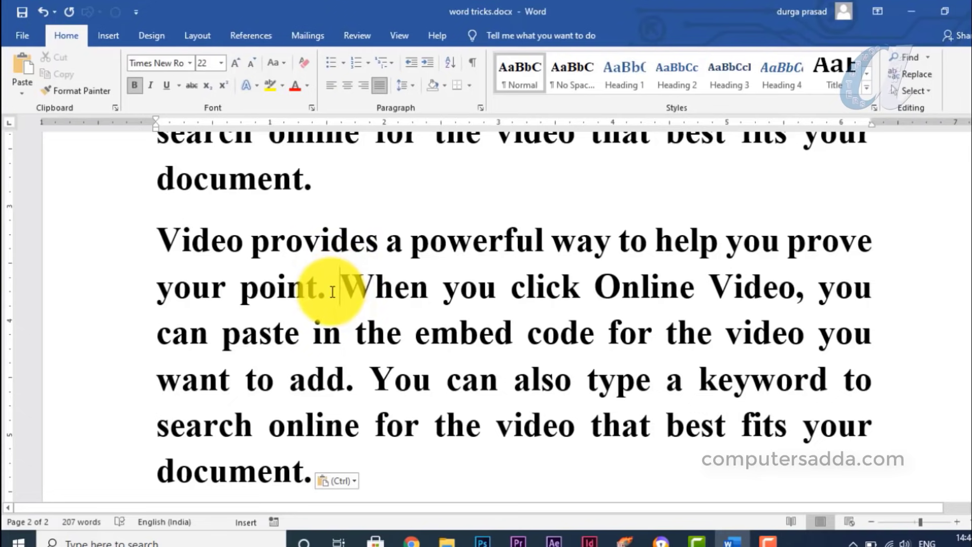
key("ctrl+shift+Home")
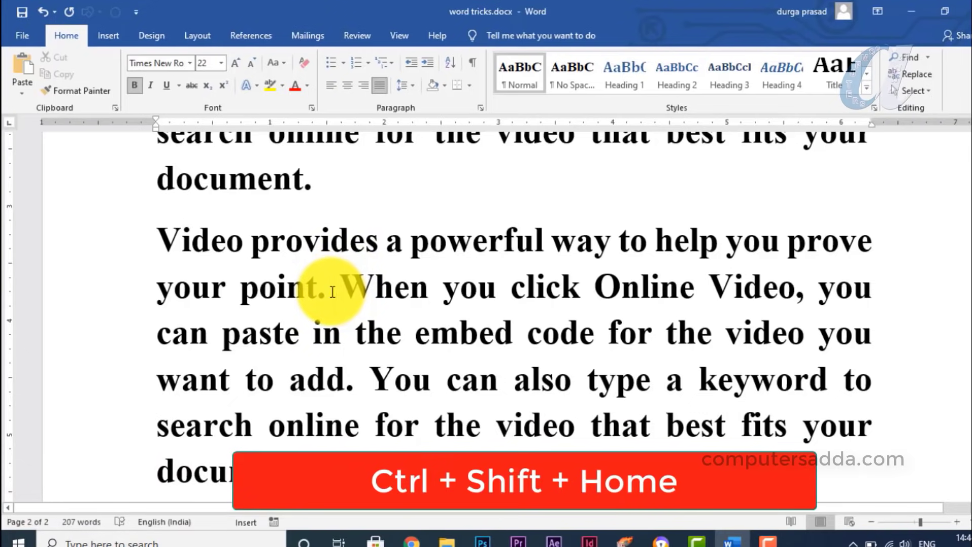
key("ctrl+shift+Home")
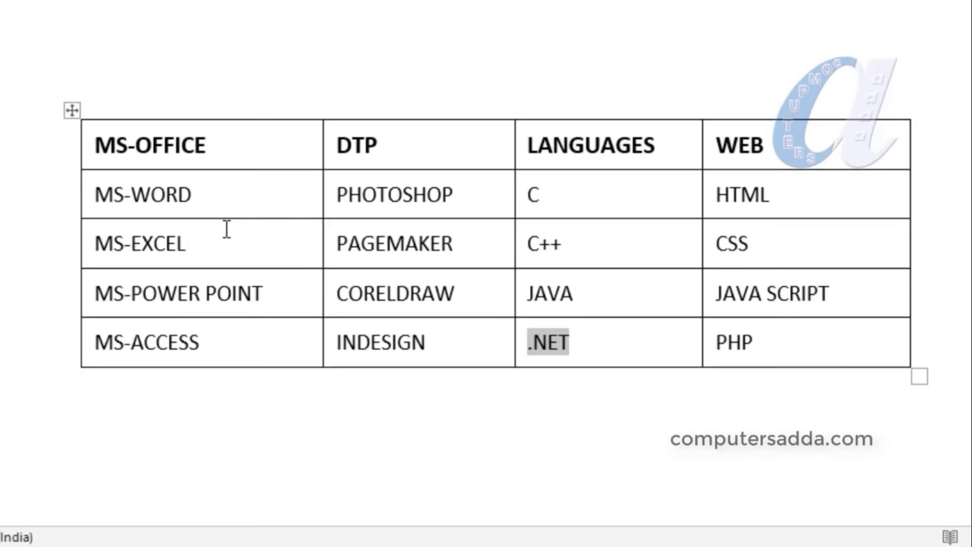
left_click_drag(222, 243, 223, 337)
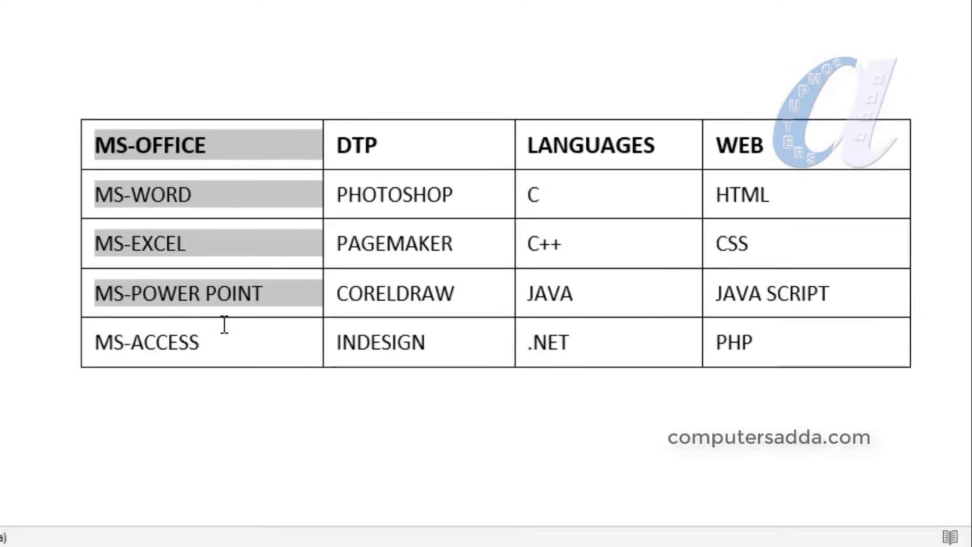
left_click_drag(223, 148, 223, 334)
left_click_drag(243, 136, 770, 368)
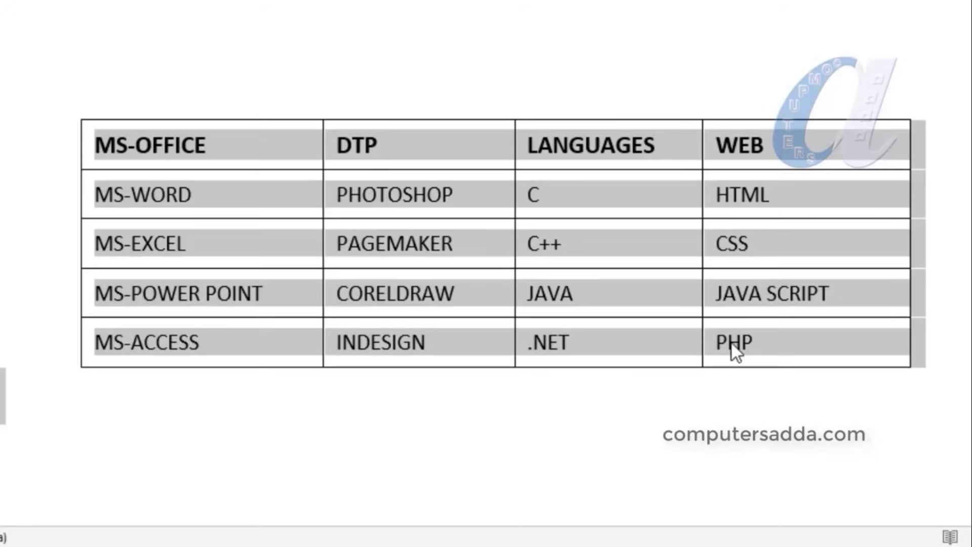
left_click(235, 148)
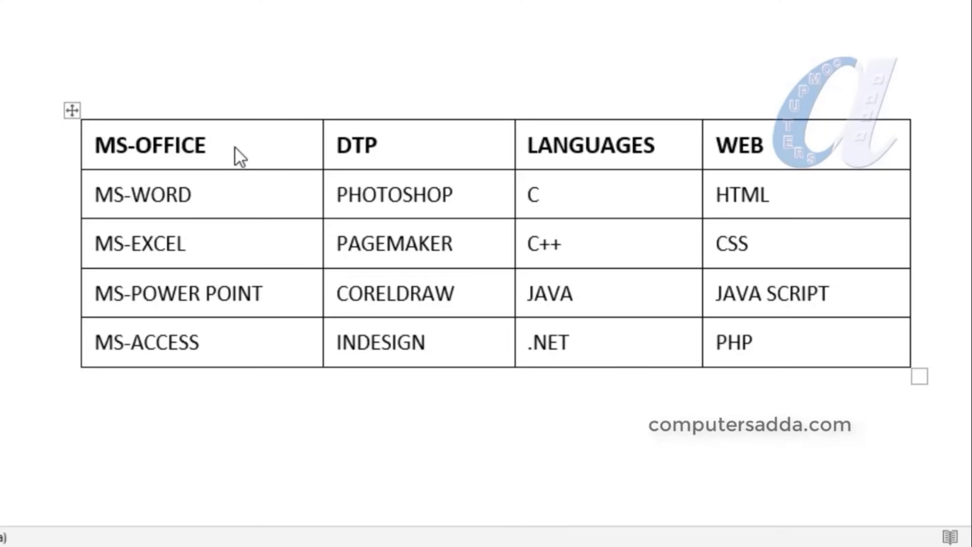
key("Right")
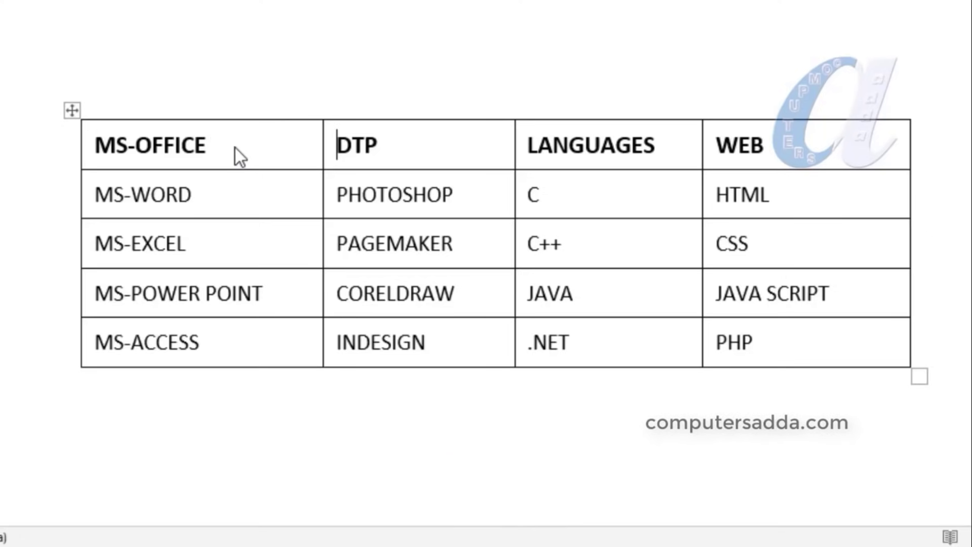
key("Right")
key("Right")
key("Right")
key("Right")
key("Right")
key("Right")
key("Right")
key("Right")
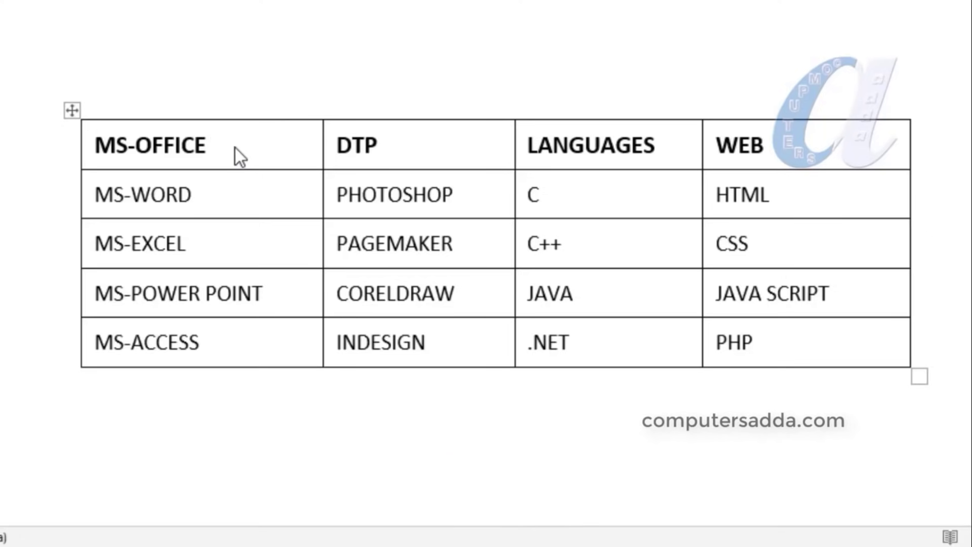
key("Left")
key("Left")
key("Left")
key("Left")
key("Left")
key("Down")
key("Down")
key("Down")
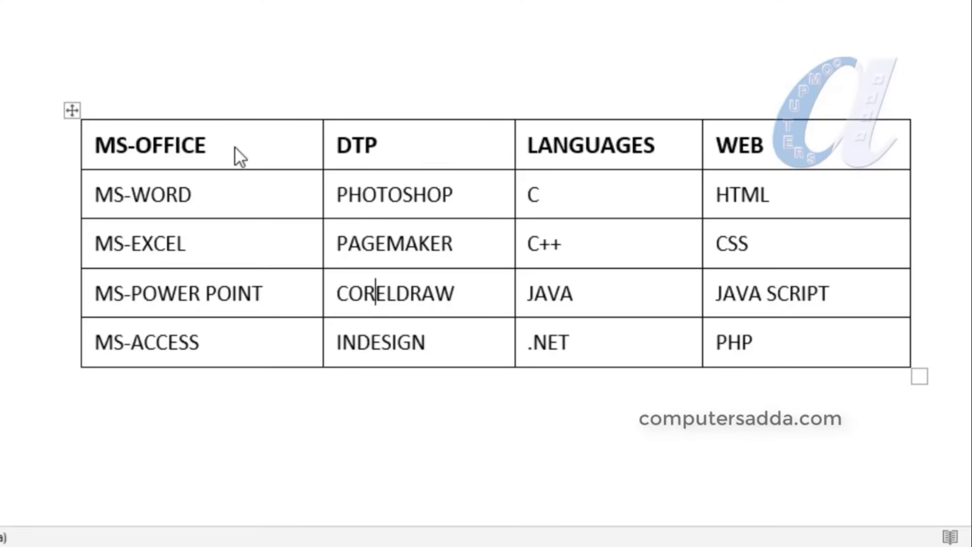
key("Up")
key("Up")
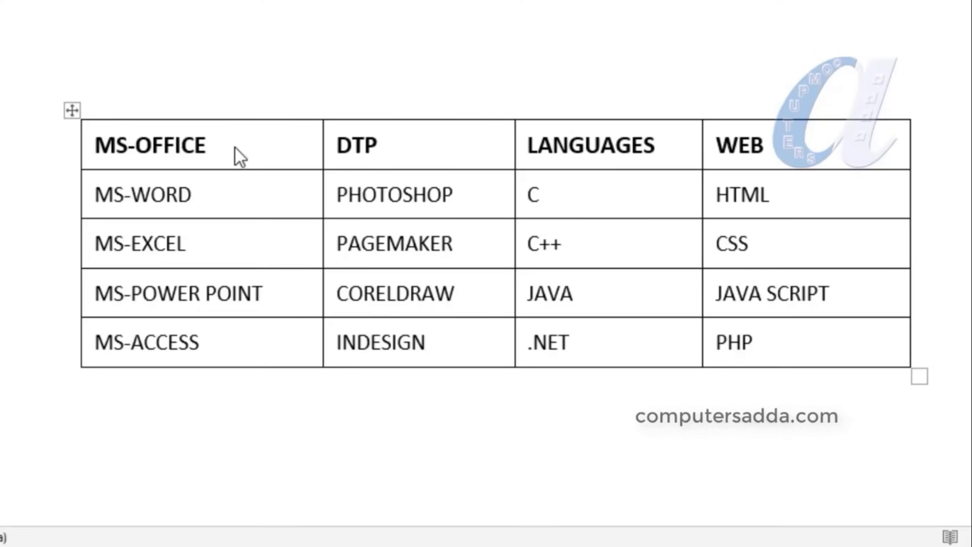
key("Up")
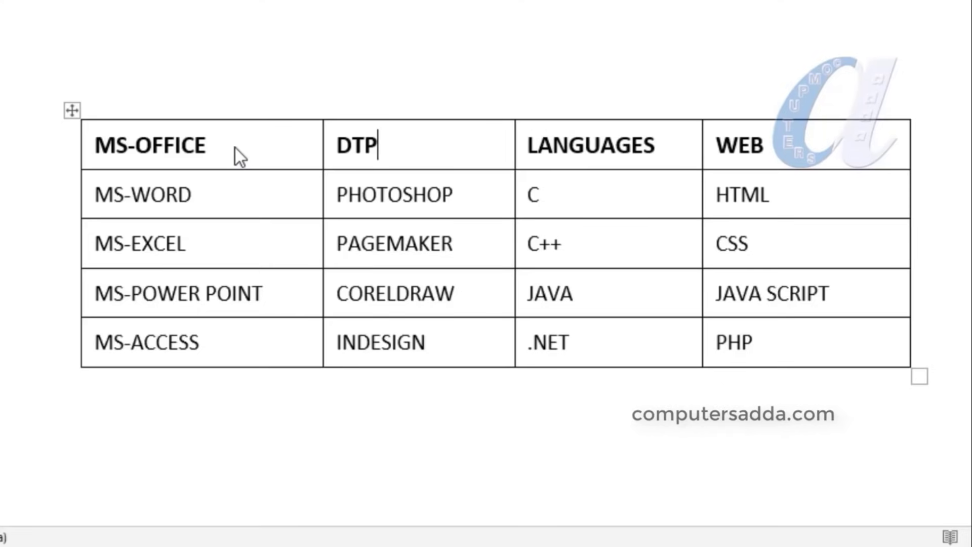
key("Right")
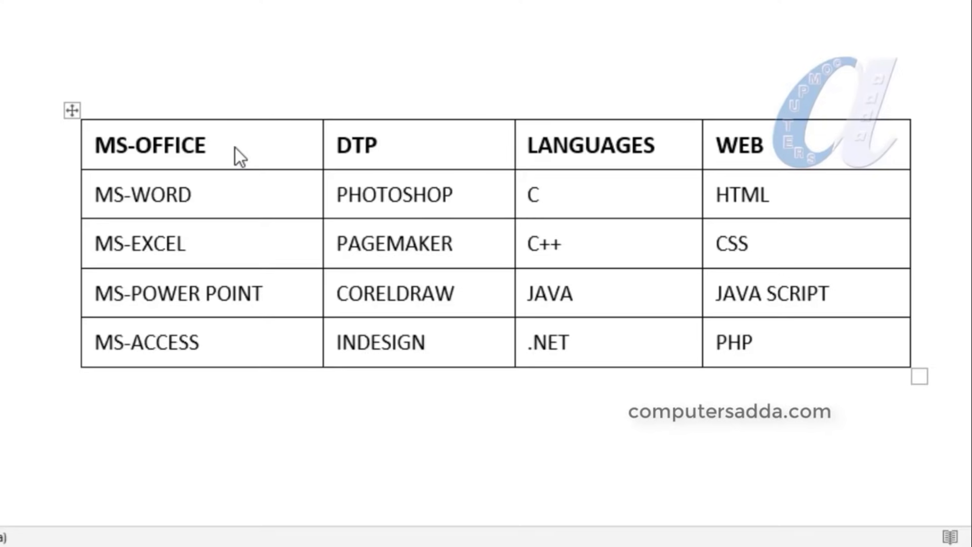
key("Right")
key("Right")
key("Right")
key("Right")
key("Right")
key("Right")
key("Right")
key("Right")
key("Right")
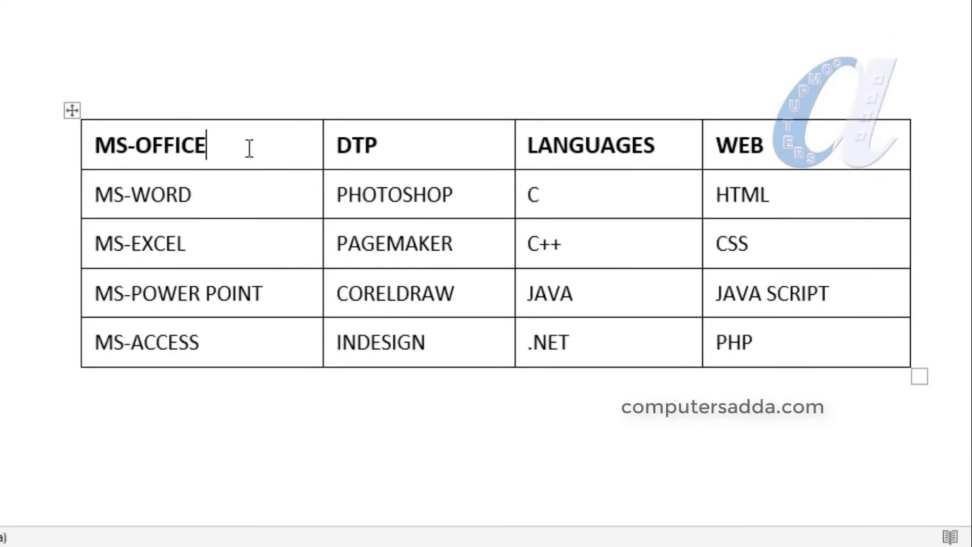
key("Tab")
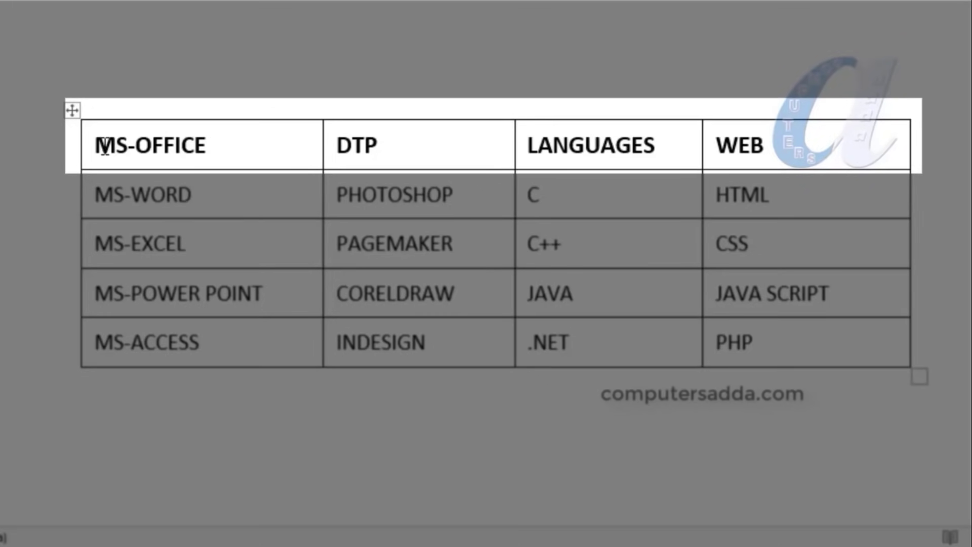
key("Tab")
key("Tab")
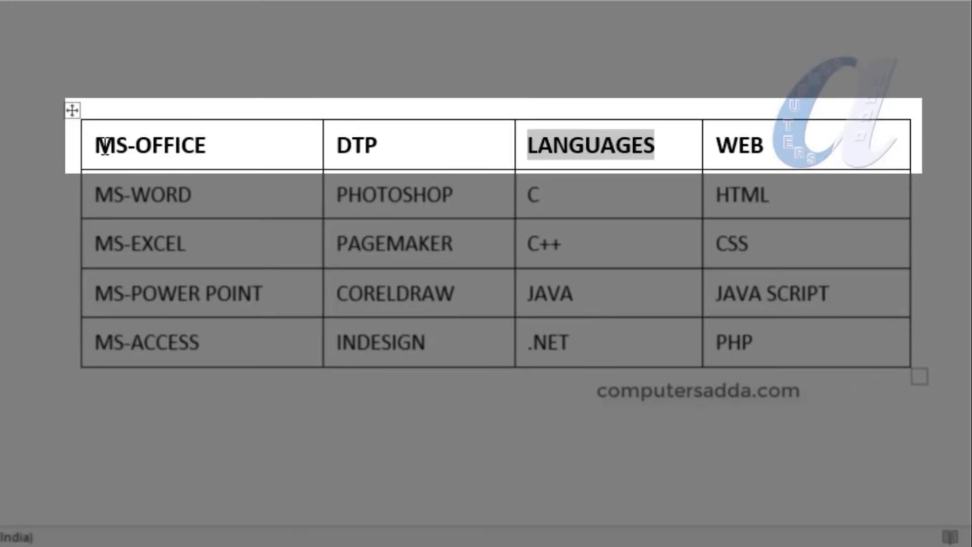
key("Tab")
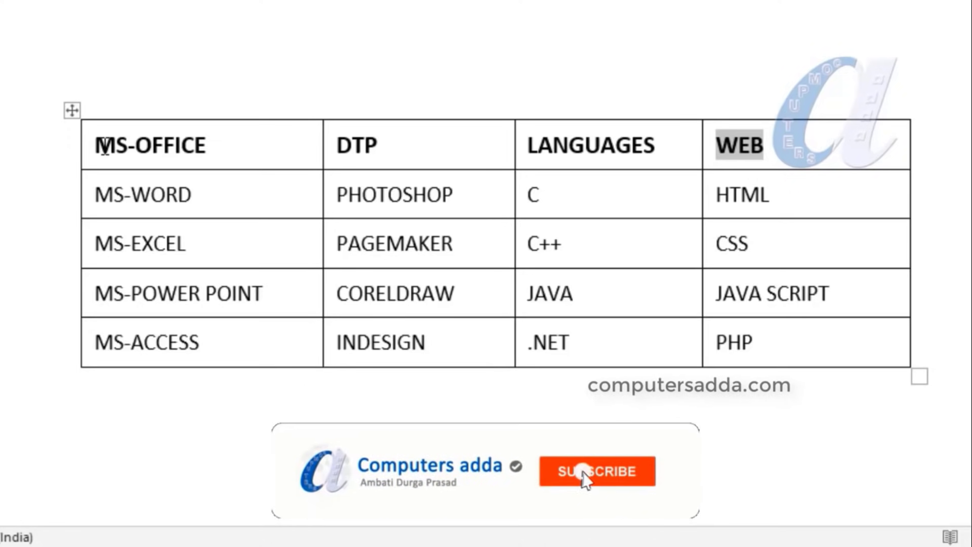
key("Tab")
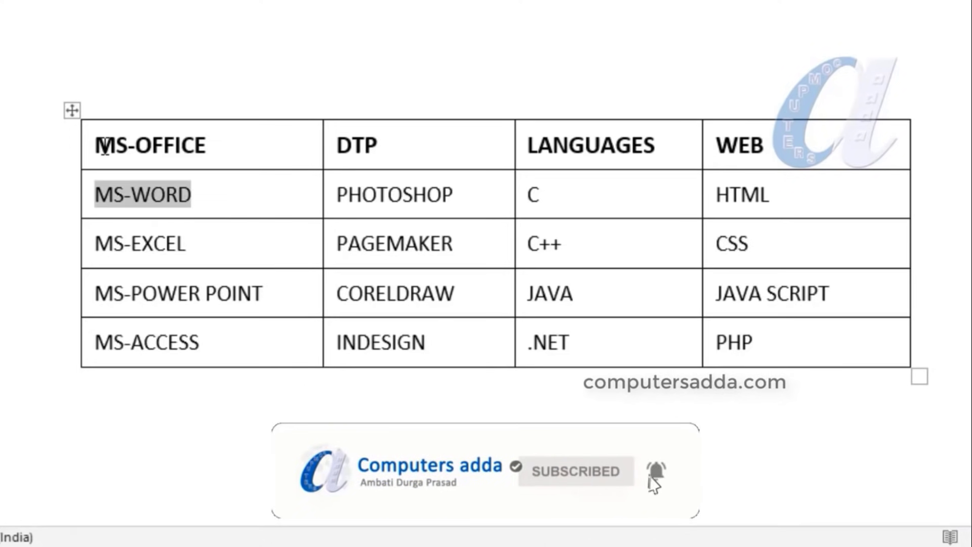
key("Tab")
key("Tab")
key("Tab")
key("Tab")
key("Tab")
key("Tab")
key("Tab")
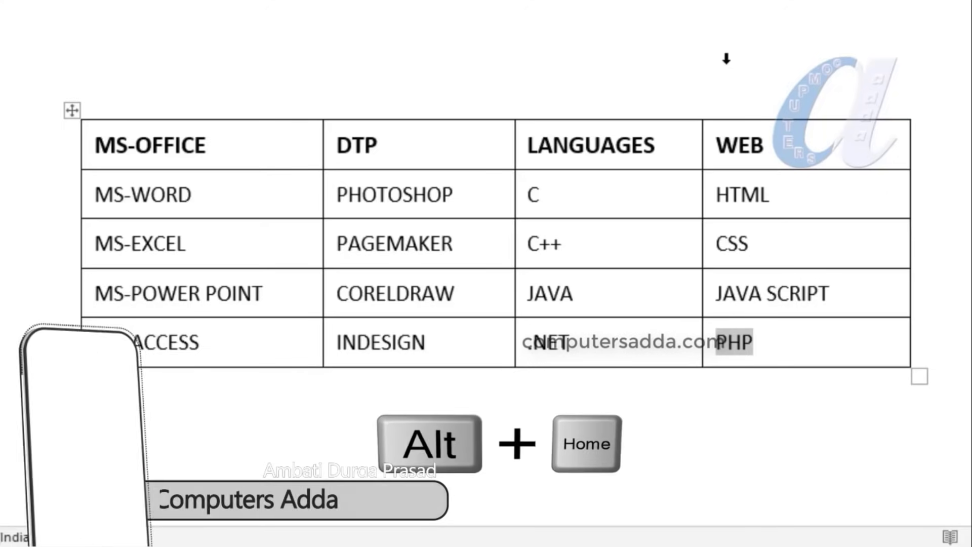
key("alt+Home")
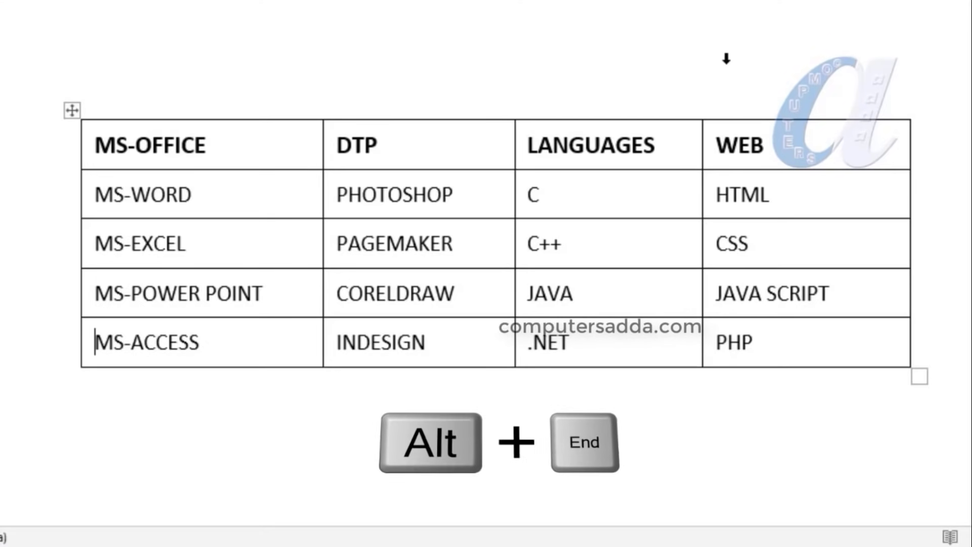
key("alt+End")
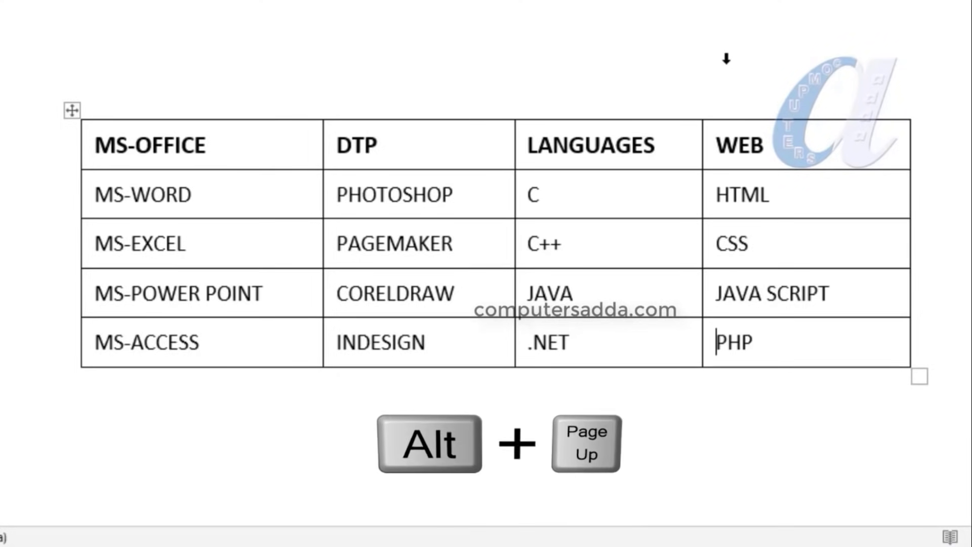
key("alt+Page_Up")
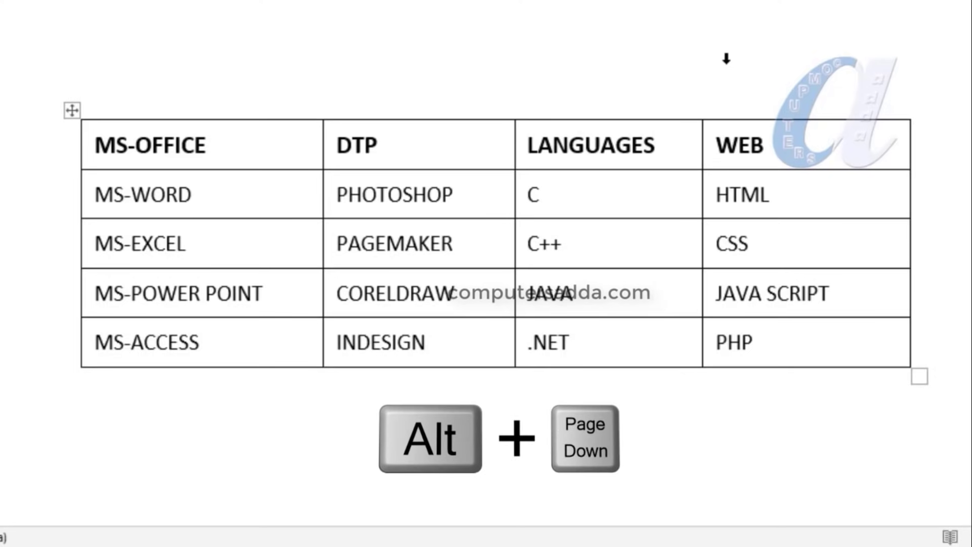
key("alt+Page_Down")
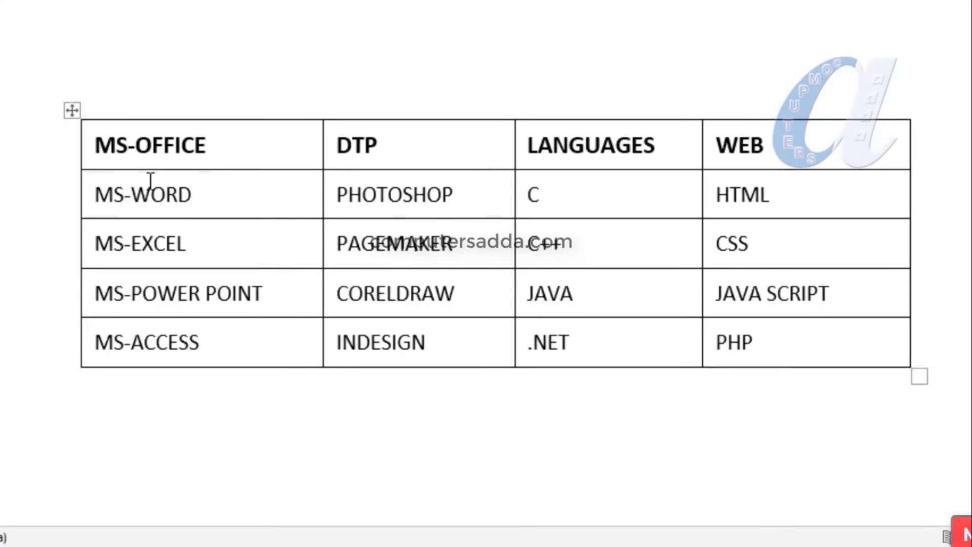
- Extend a keyboard selection from MS-OFFICE across and down, trimming it to the MS-OFFICE and DTP columns
left_click(97, 147)
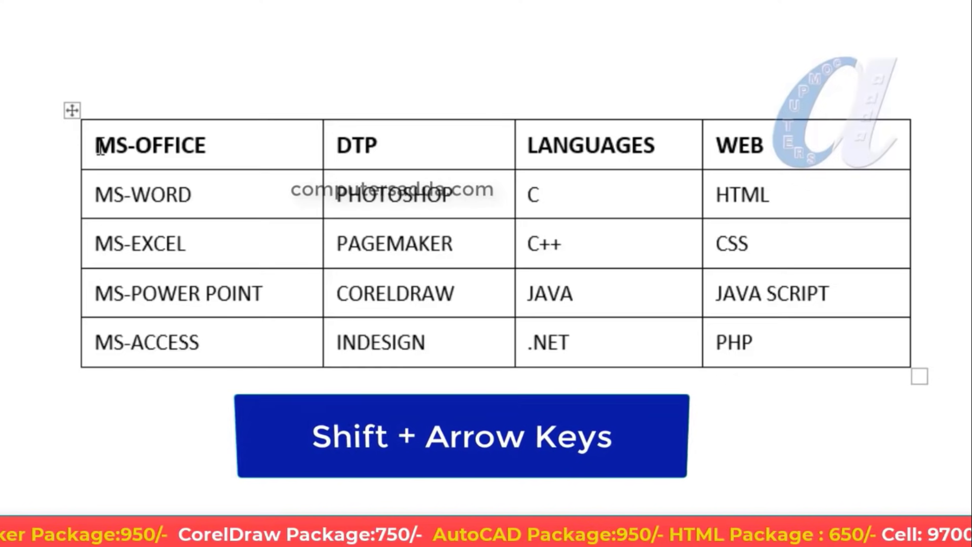
key("shift+Right")
key("shift+Right")
key("shift+Right")
key("shift+Right")
key("shift+Right")
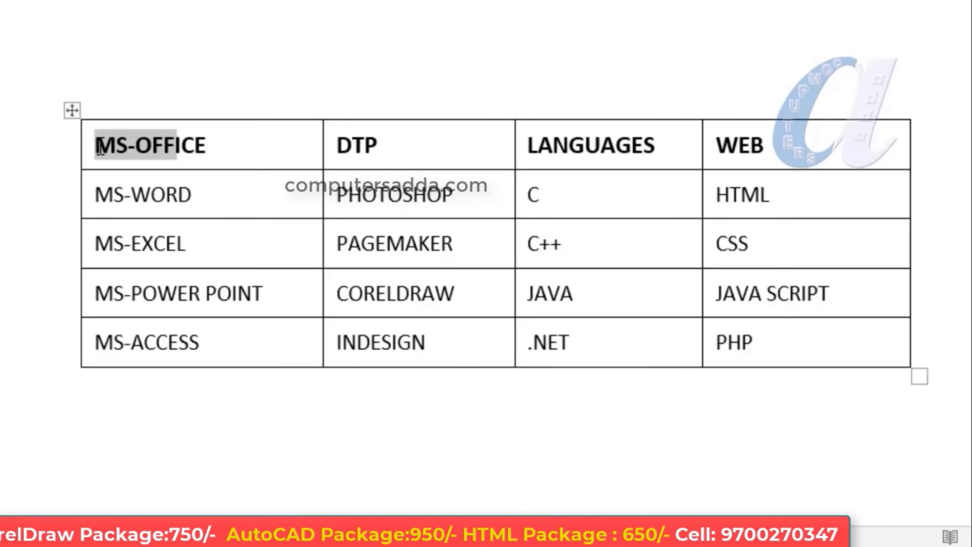
key("shift+Right")
key("shift+Right")
key("shift+Right")
key("shift+Right")
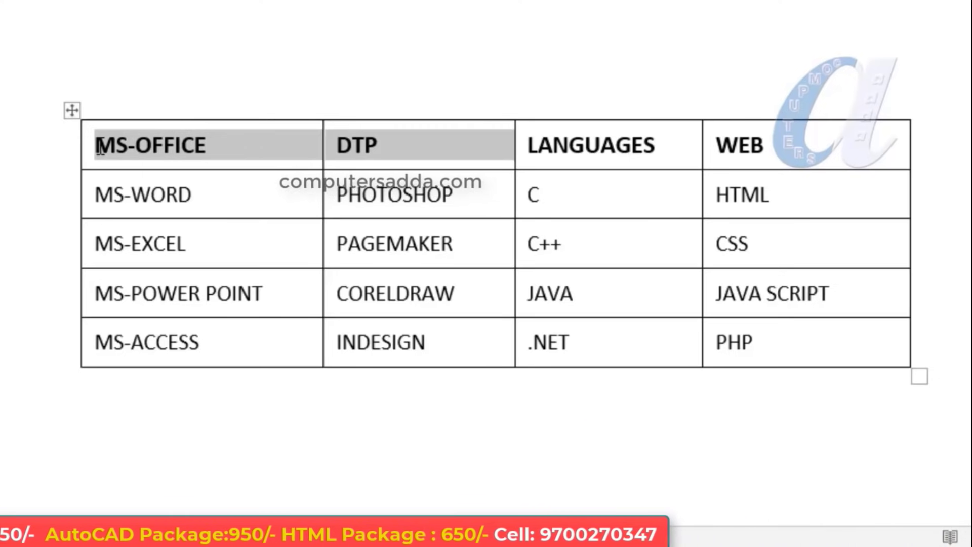
key("shift+Right")
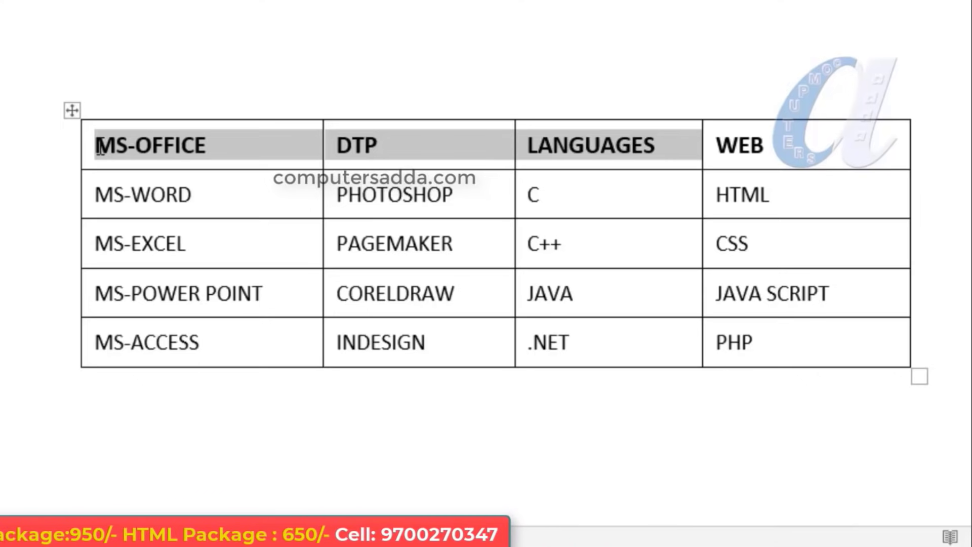
key("shift+Right")
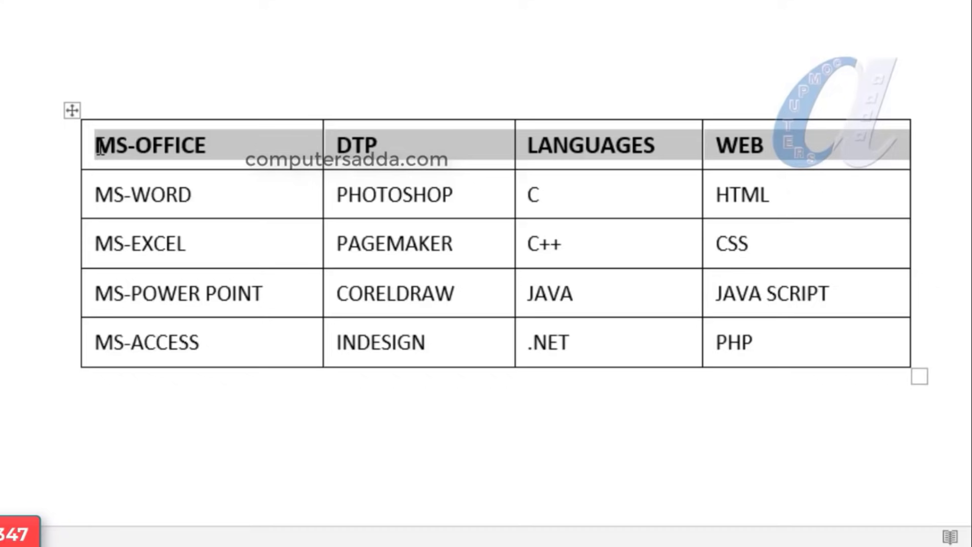
key("shift+Down")
key("shift+Down")
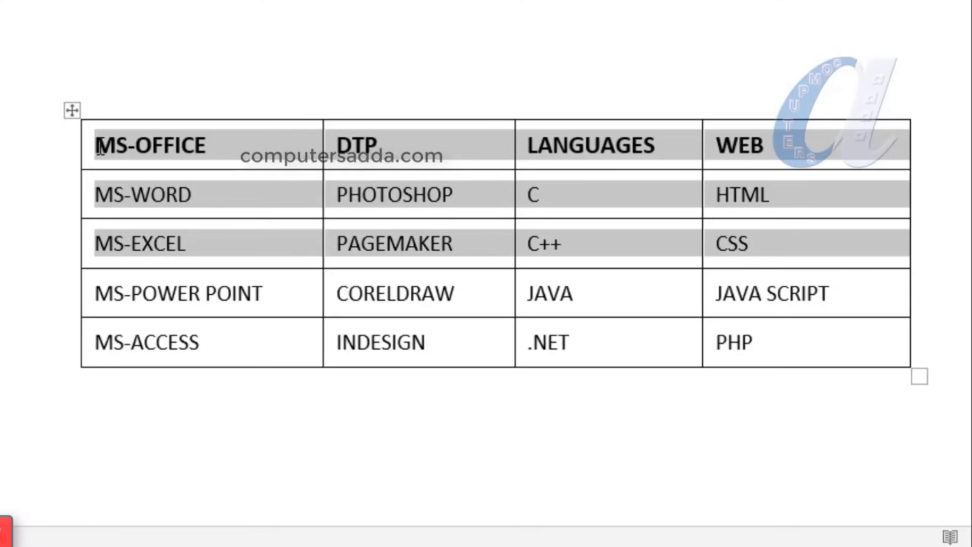
key("shift+Down")
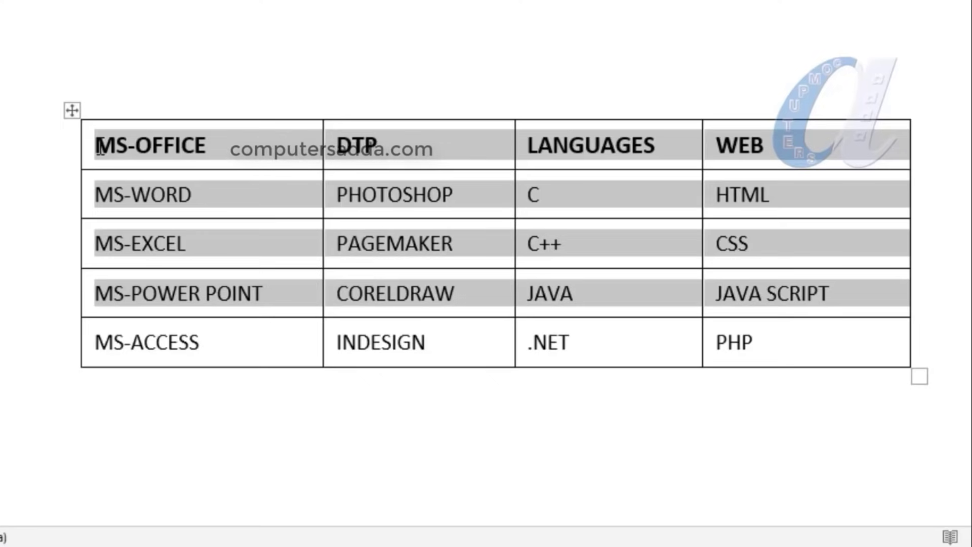
key("shift+Left")
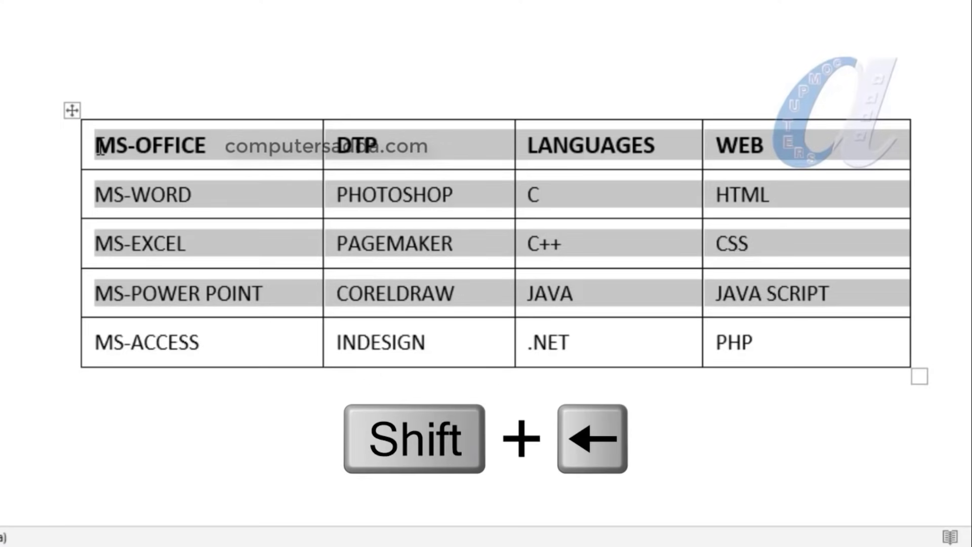
key("shift+Left")
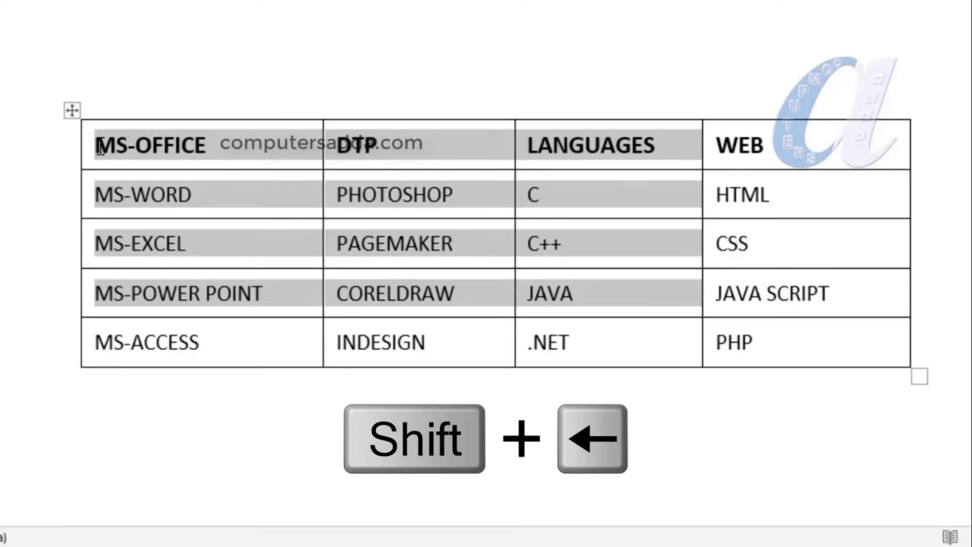
key("shift+Left")
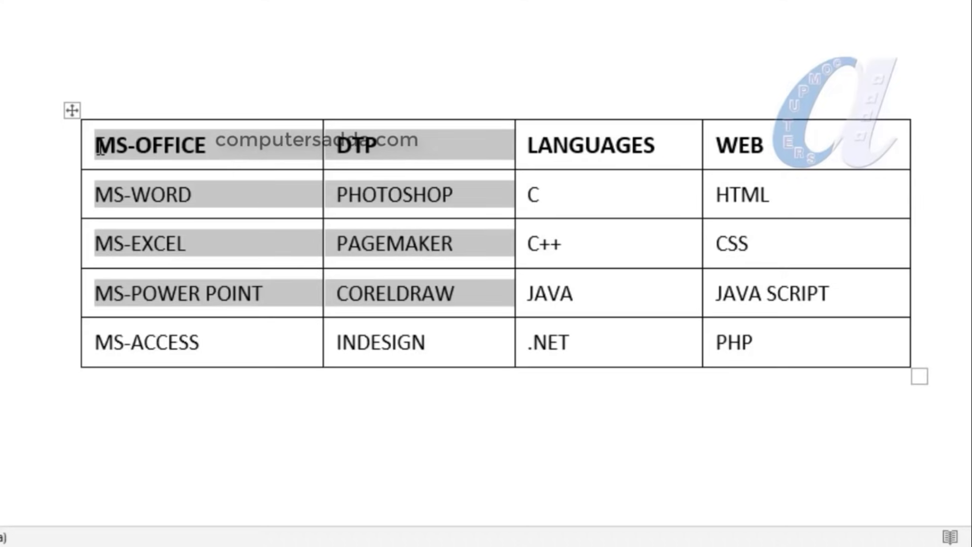
key("shift+Down")
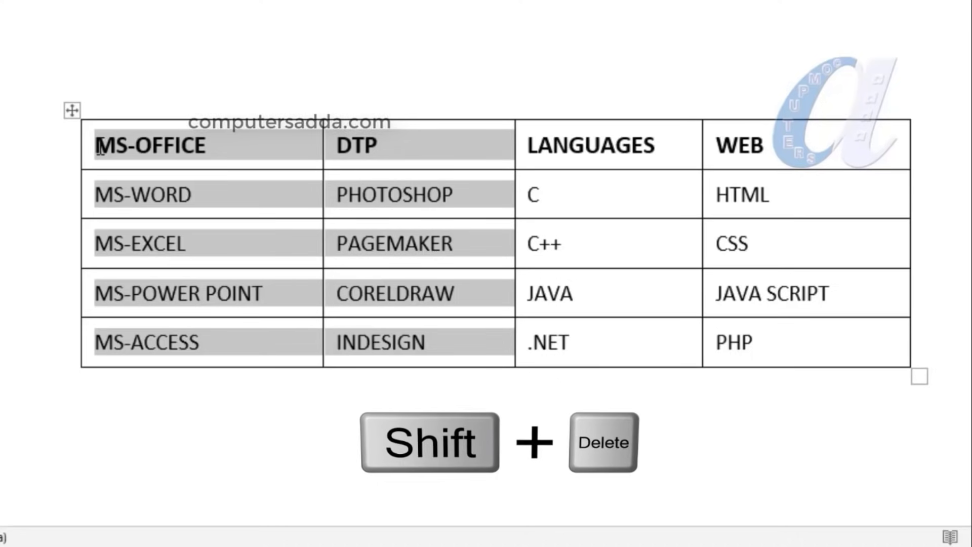
- Delete the MS-OFFICE and DTP columns, then select the whole table with Ctrl+5
key("shift+Delete")
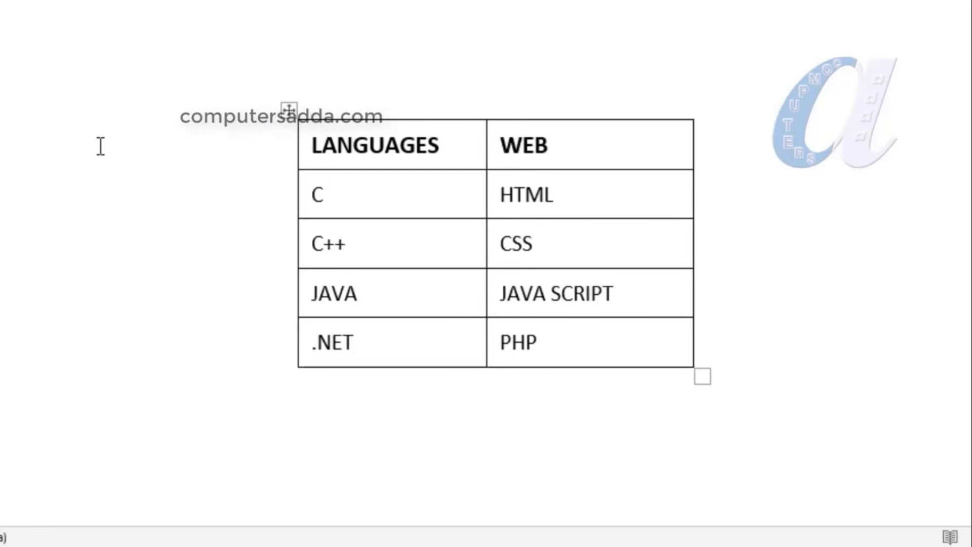
key("ctrl+End")
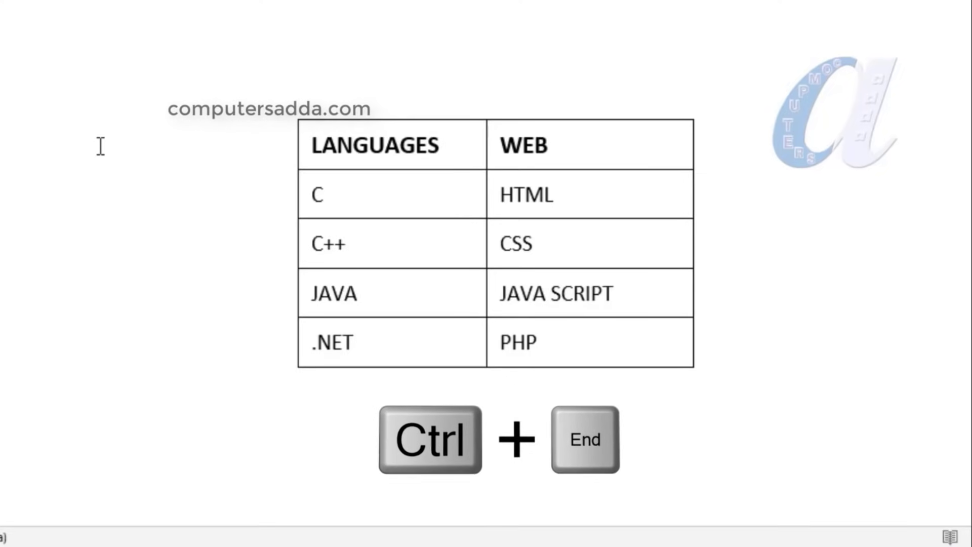
left_click(456, 156)
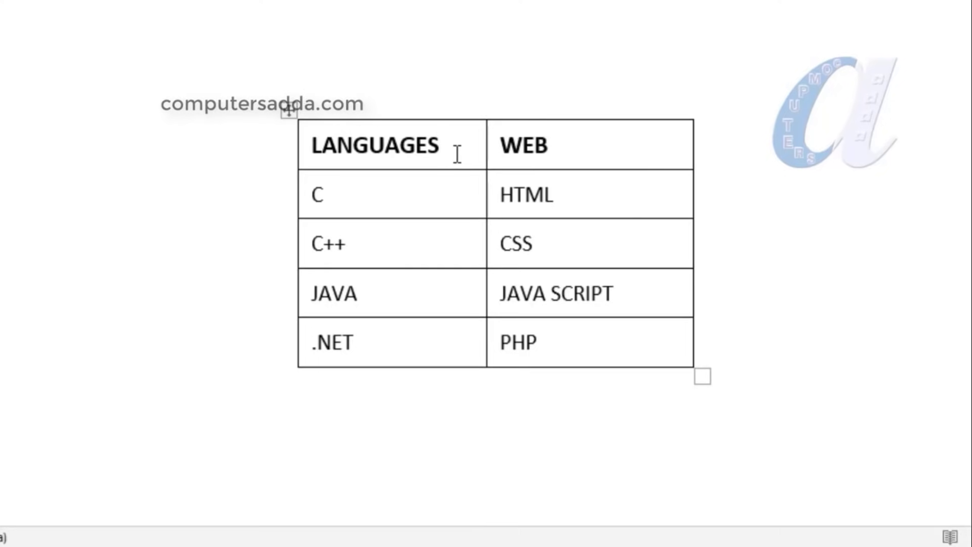
key("ctrl+5")
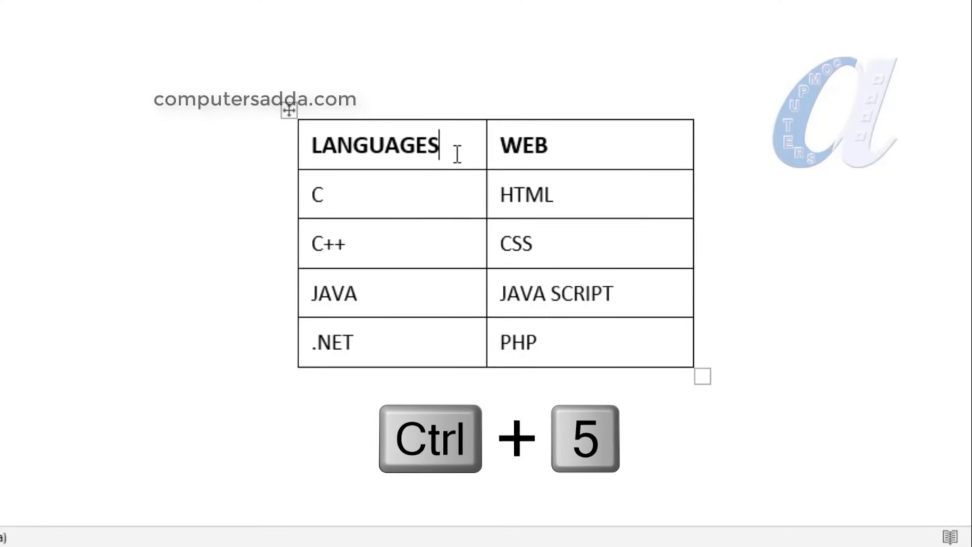
key("ctrl+5")
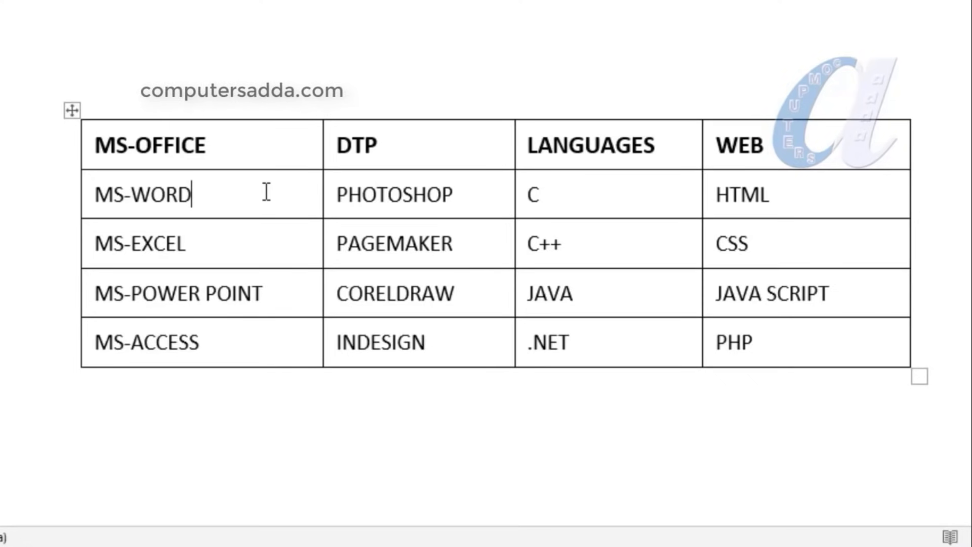
- Practise selecting the header row, body rows, MS-WORD cell and two rows, ending on the MS-WORD row
left_click_drag(815, 147, 164, 145)
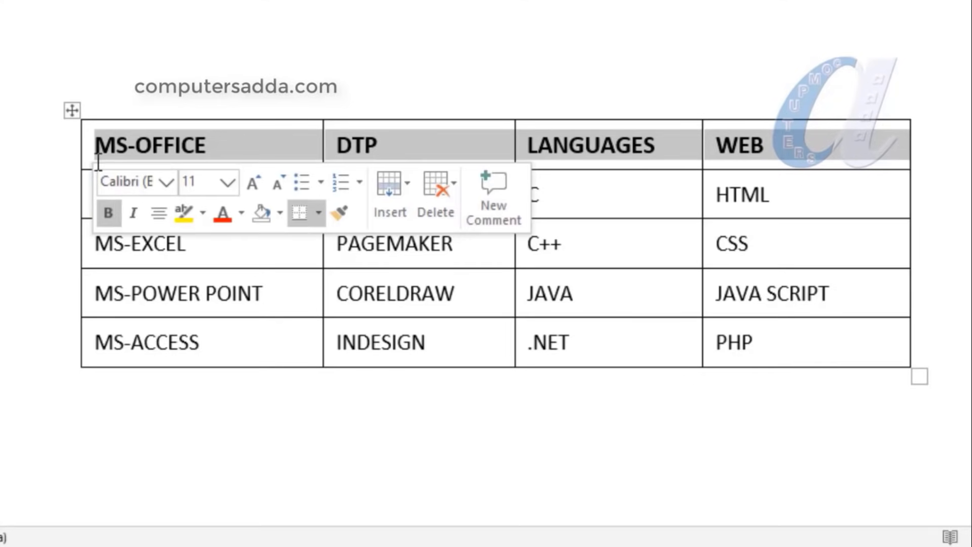
left_click(96, 190)
left_click_drag(213, 193, 809, 359)
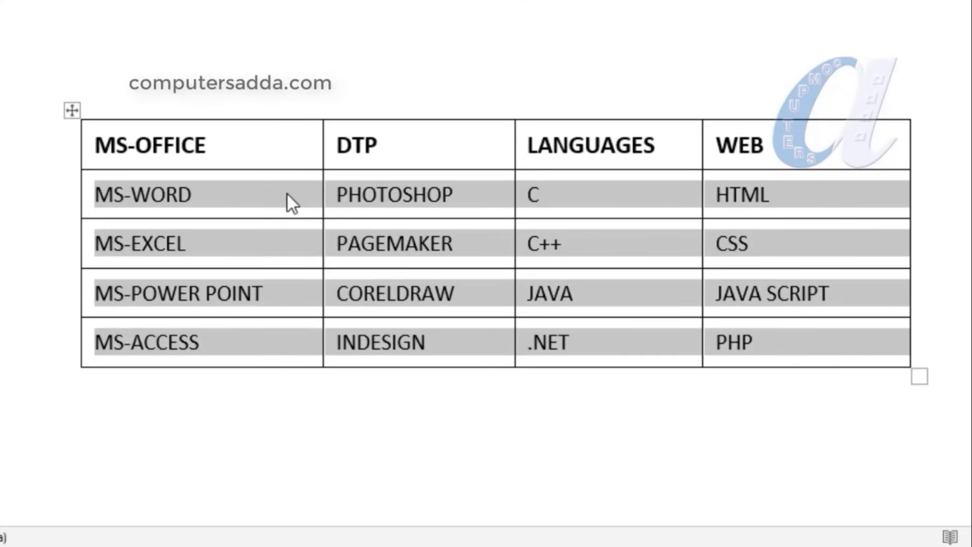
left_click(285, 193)
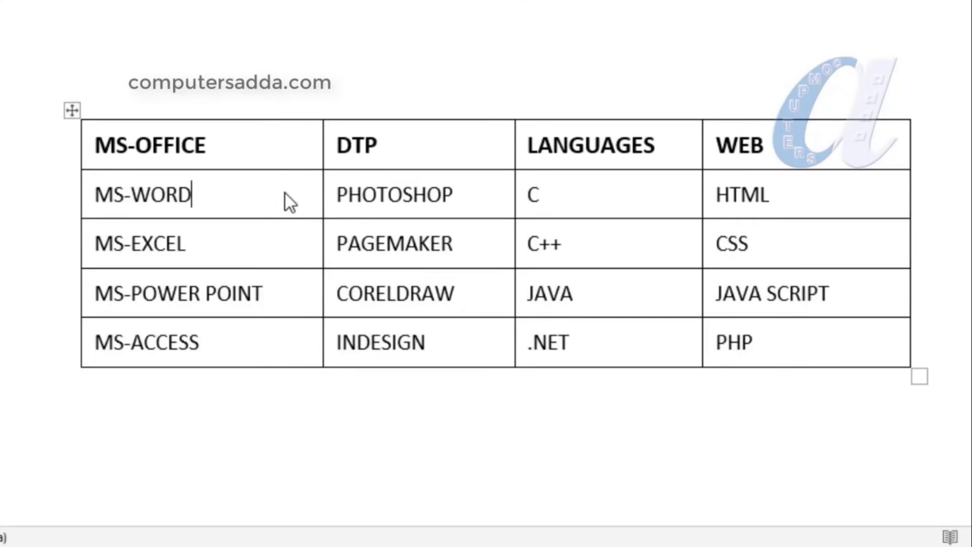
left_click(90, 195)
left_click(102, 202)
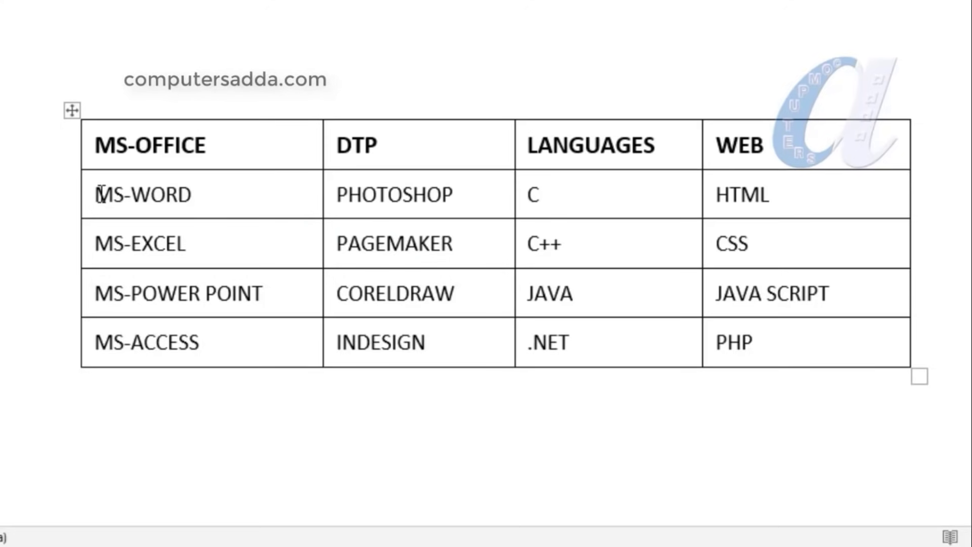
mouse_move(101, 194)
left_mouse_down()
mouse_move(928, 191)
mouse_move(817, 259)
left_mouse_up()
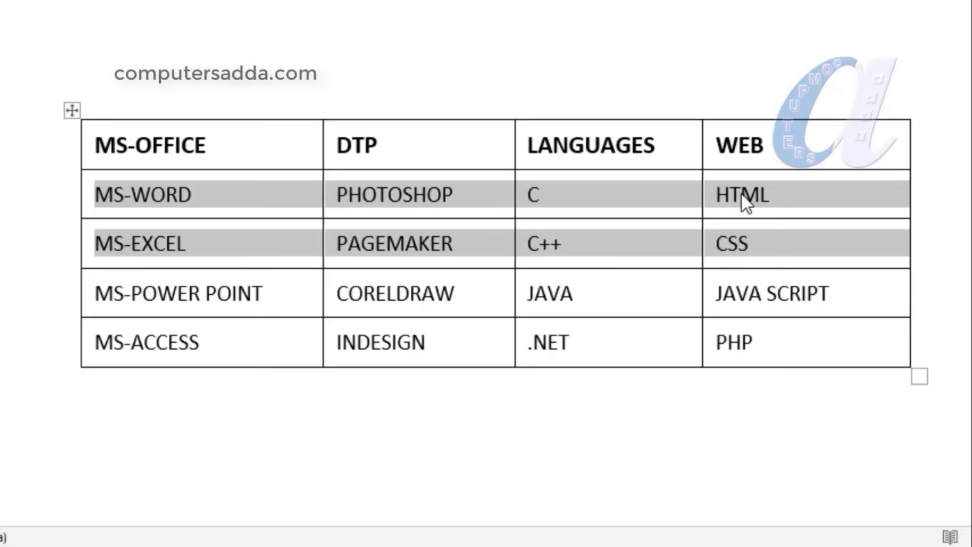
left_click(208, 192)
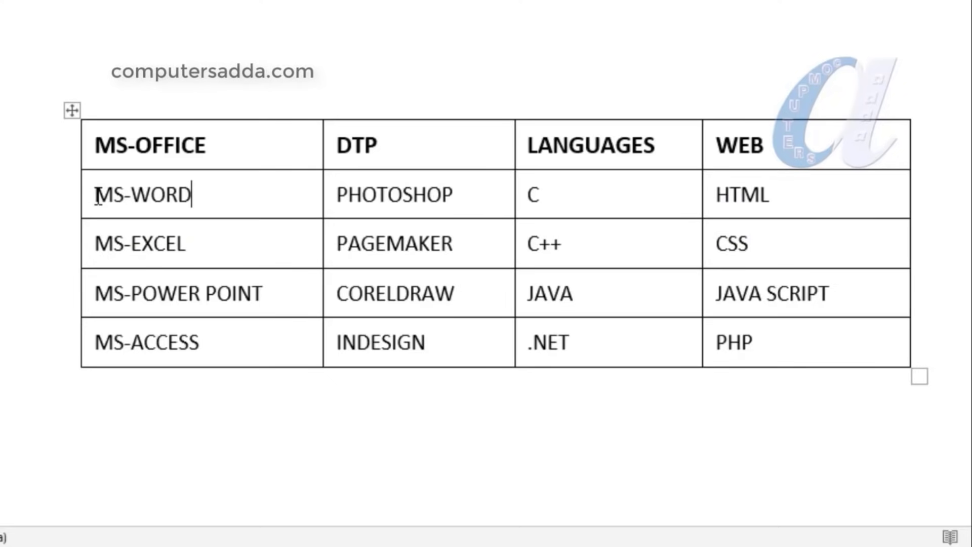
left_click_drag(98, 195, 792, 197)
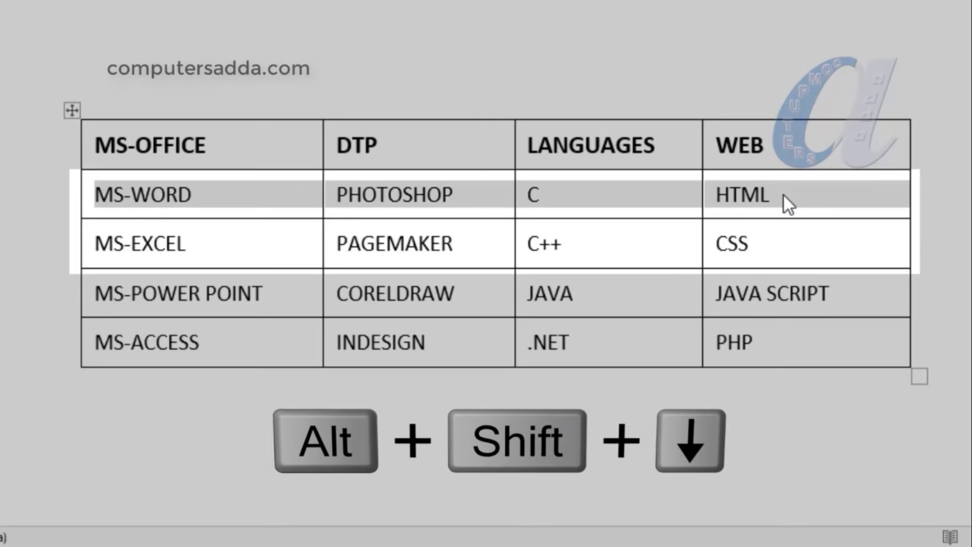
- Move the MS-WORD row down to the table bottom and back up under the header
key("alt+shift+Down")
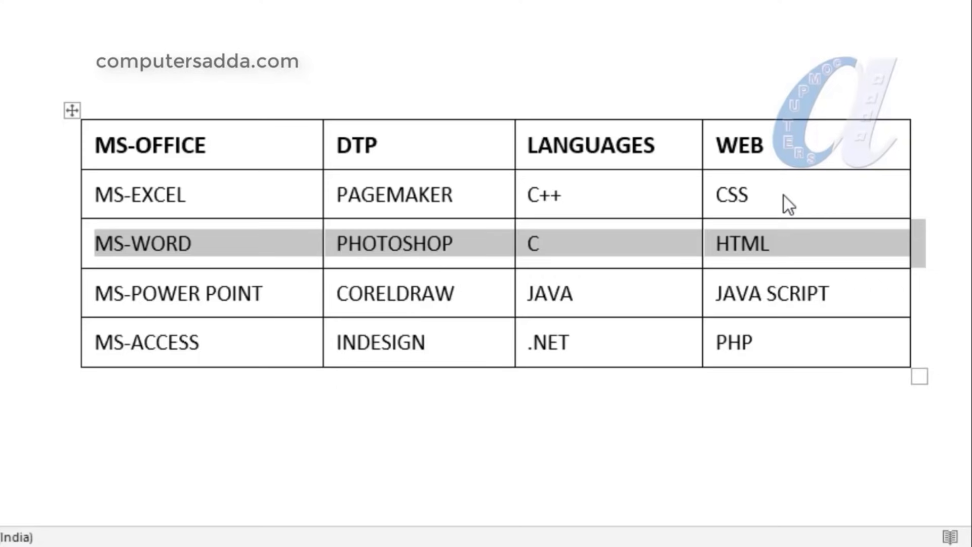
key("alt+shift+Down")
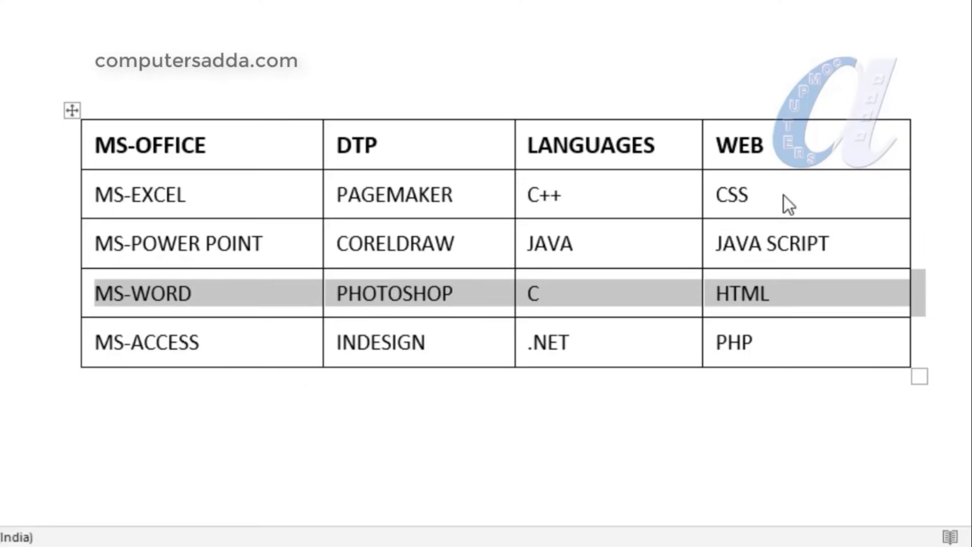
key("alt+shift+Down")
key("alt+shift+Up")
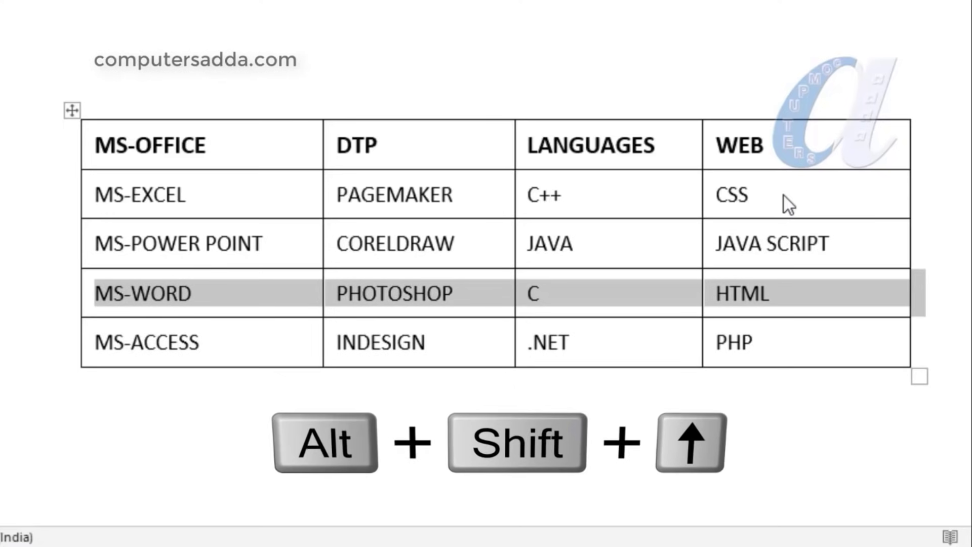
key("alt+shift+Up")
key("alt+shift+Up")
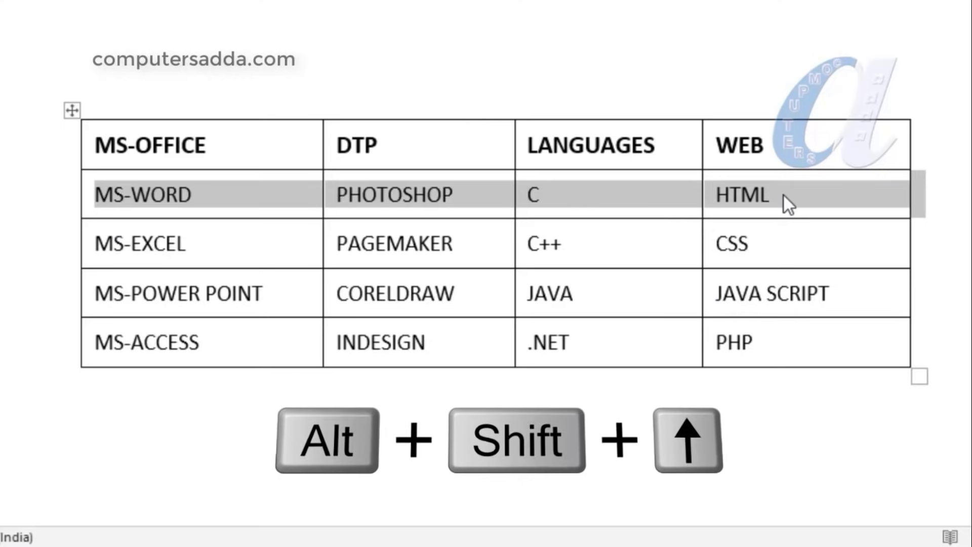
left_click(250, 205)
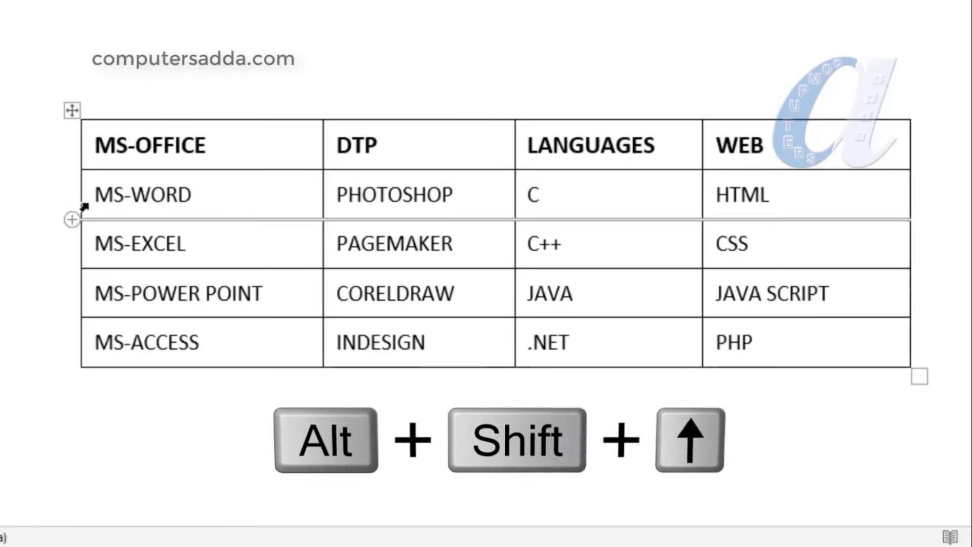
- Select the MS-WORD and MS-EXCEL rows and move them below the MS-POWER POINT row
left_click_drag(98, 193, 304, 243)
left_click_drag(407, 238, 843, 245)
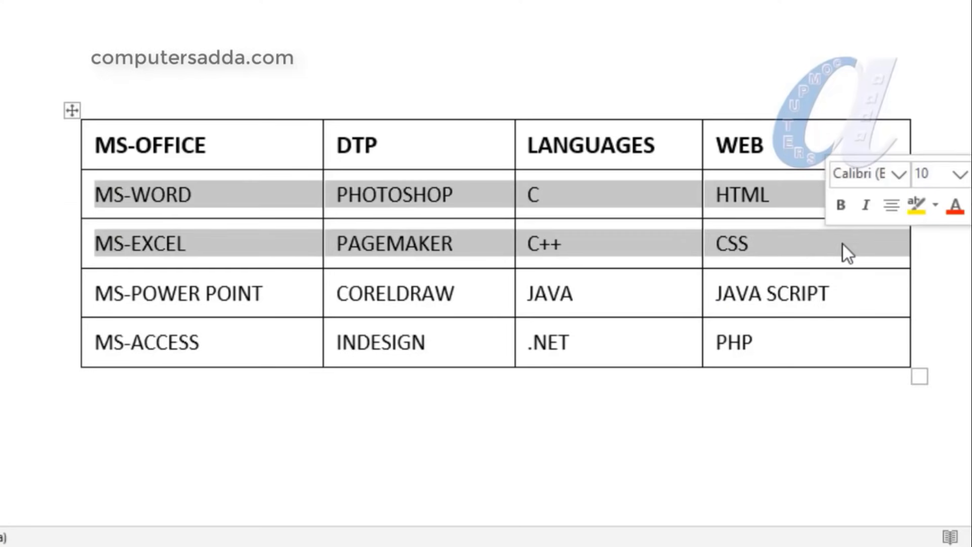
key("alt+shift+Down")
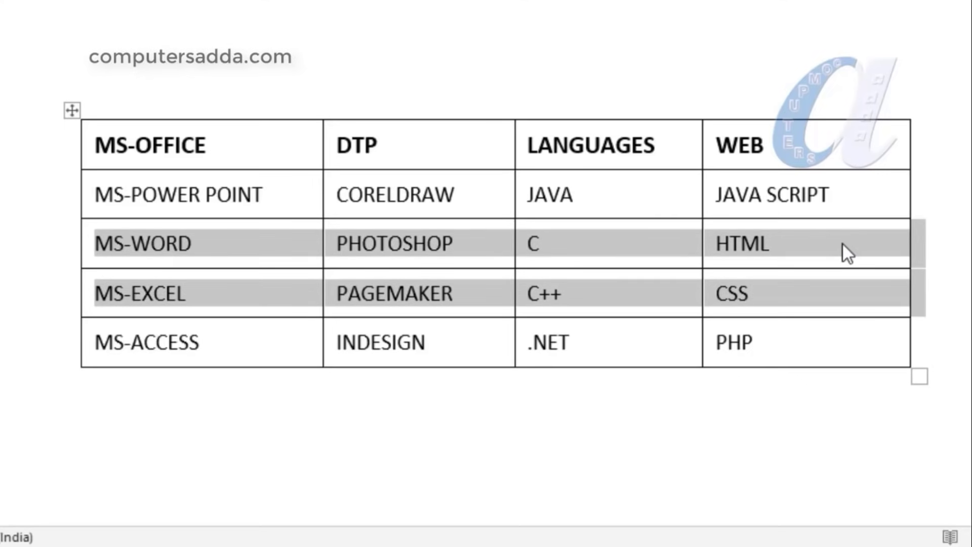
left_click(254, 291)
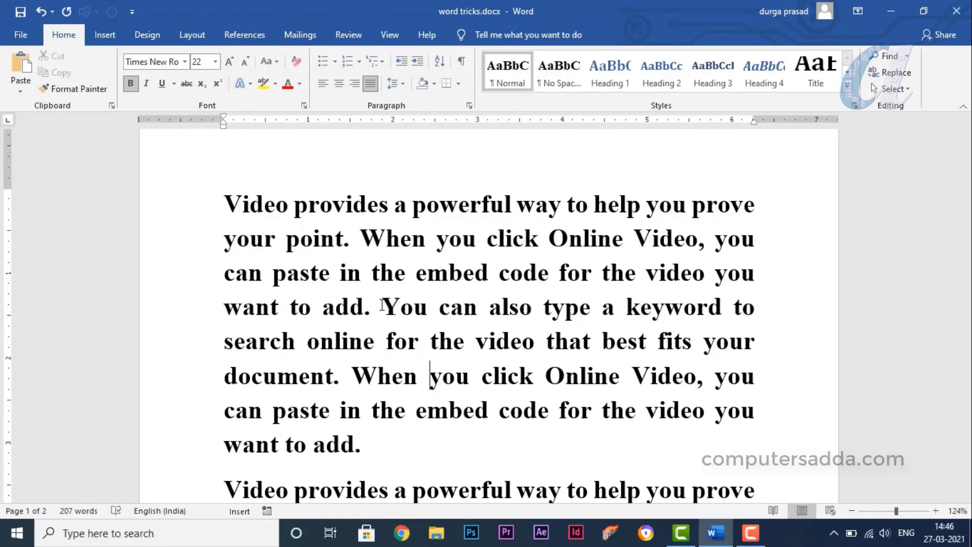
key("F1")
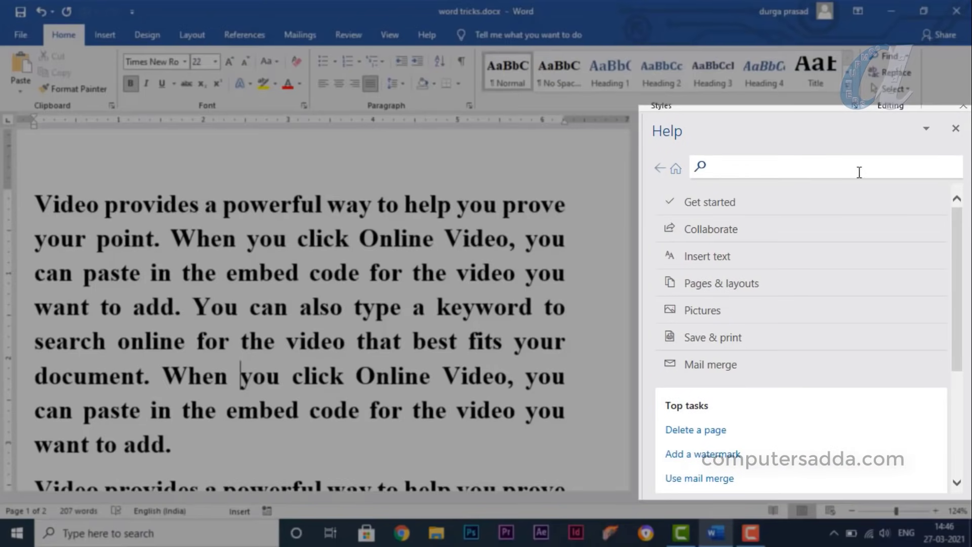
left_click(715, 253)
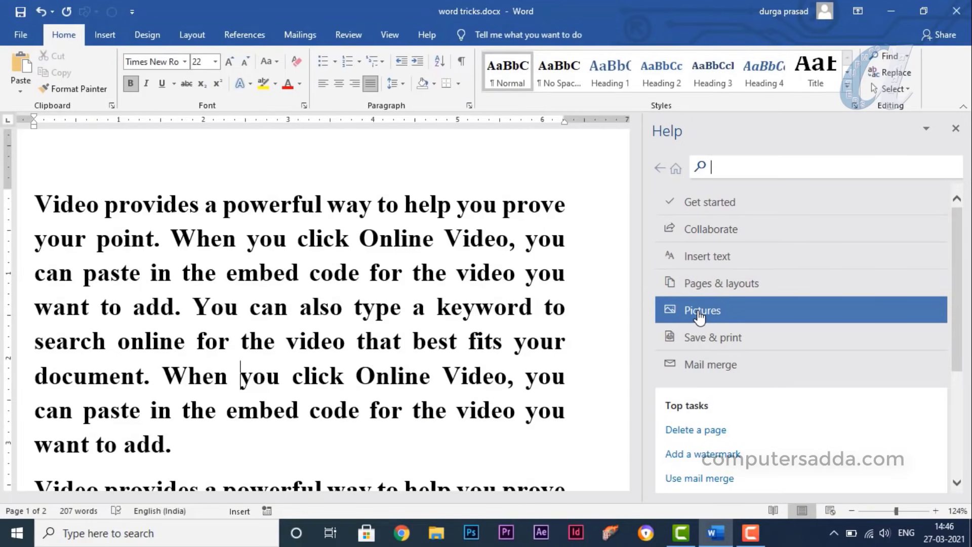
left_click(699, 312)
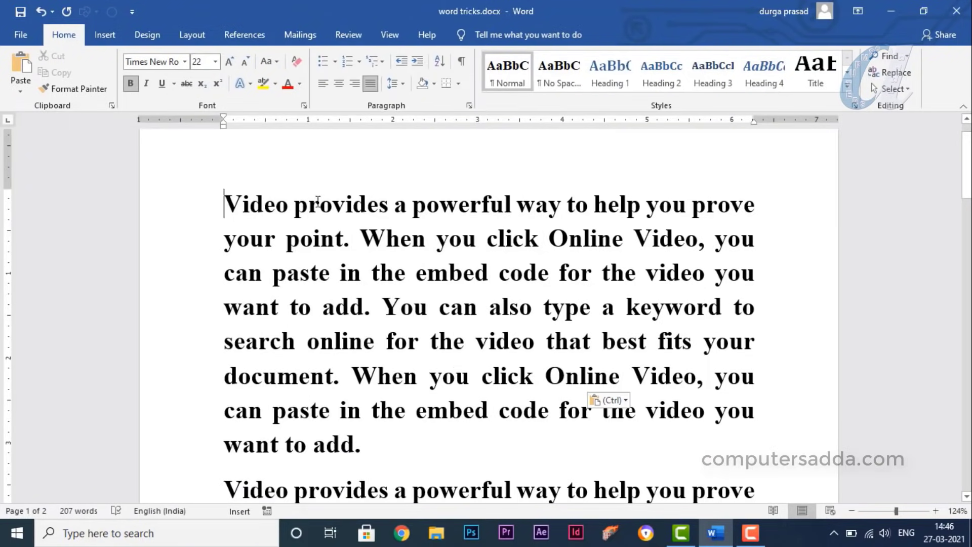
left_click_drag(224, 203, 423, 201)
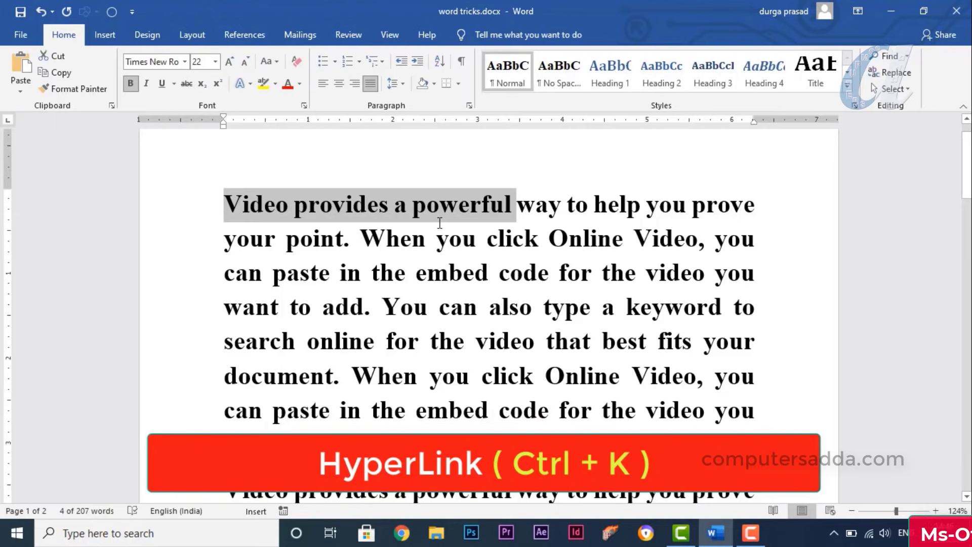
- Try the Ctrl+K hyperlink dialog, then add a new paragraph and page break after page 2's text
key("ctrl+k")
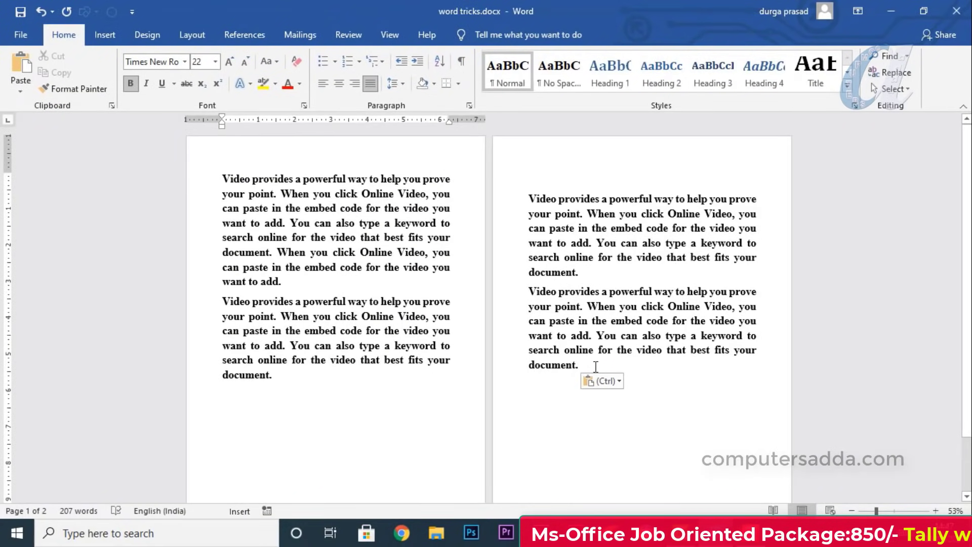
left_click(596, 365)
key("Return")
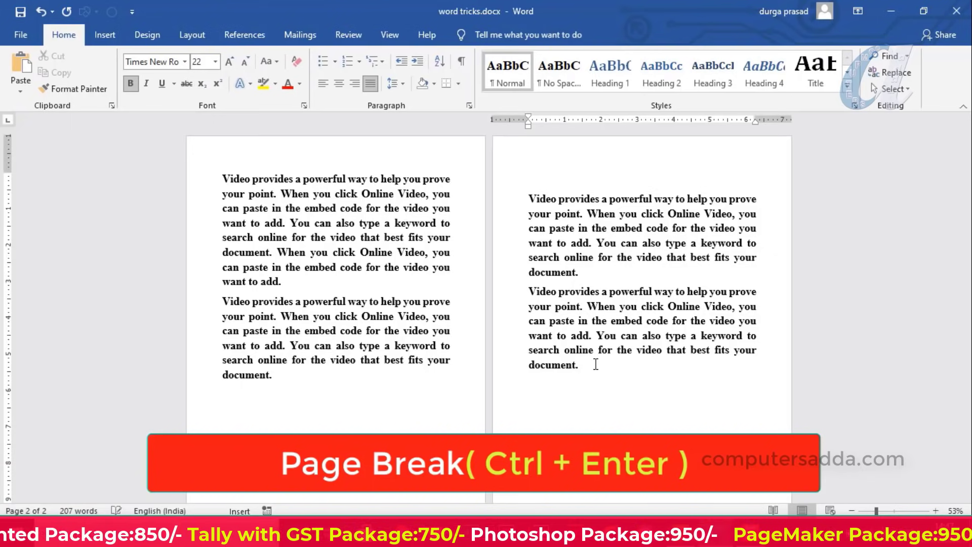
key("ctrl+Return")
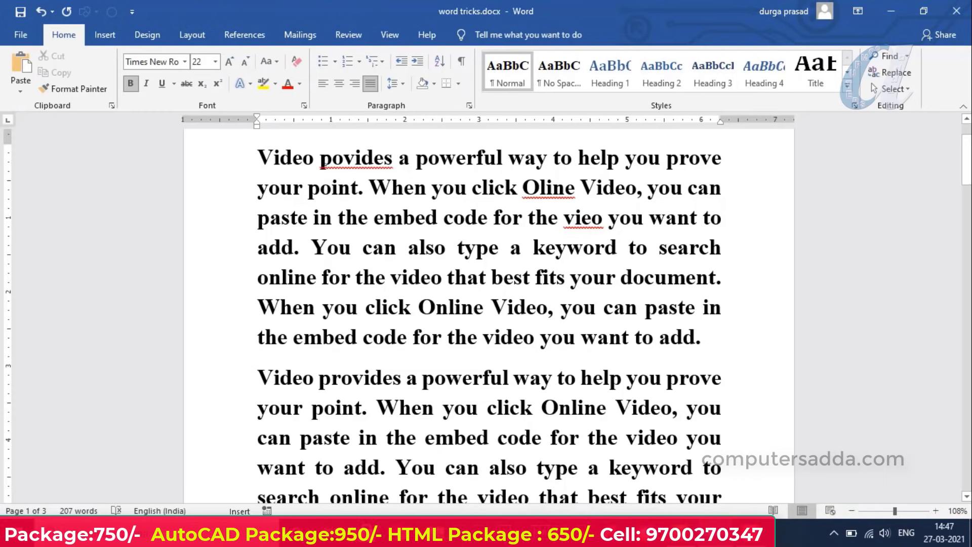
- Fix povides, Oline and vieo with Spelling & Grammar, then check the word count of 207 words
left_click_drag(320, 161, 397, 161)
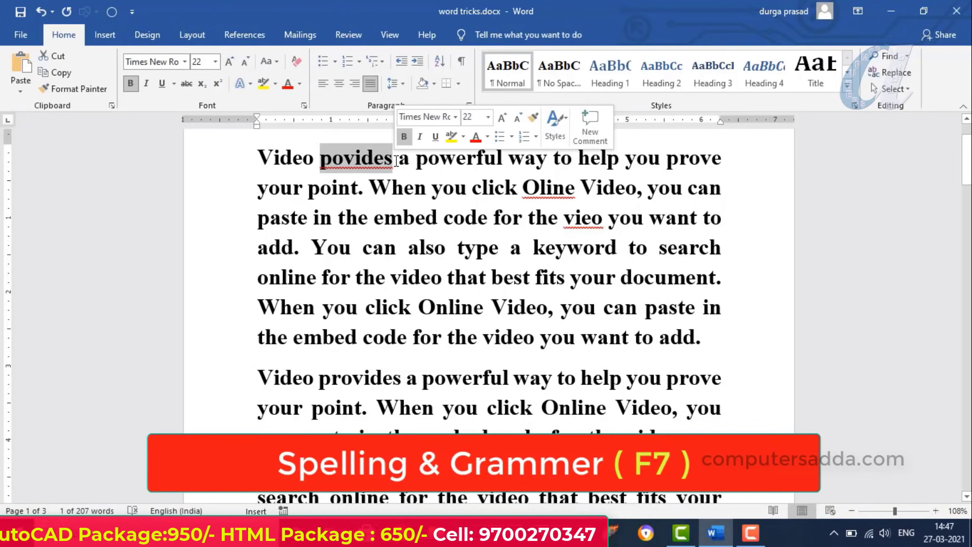
key("F7")
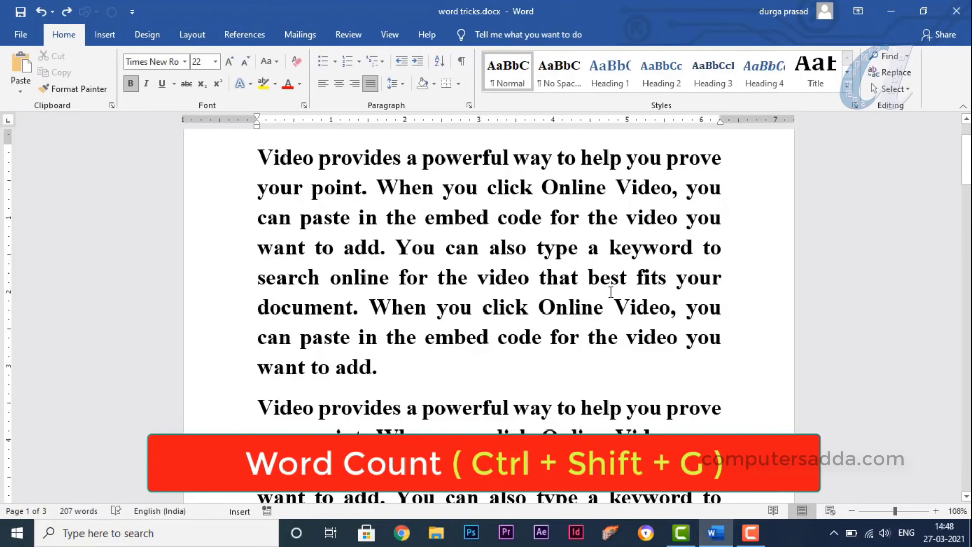
key("ctrl+shift+g")
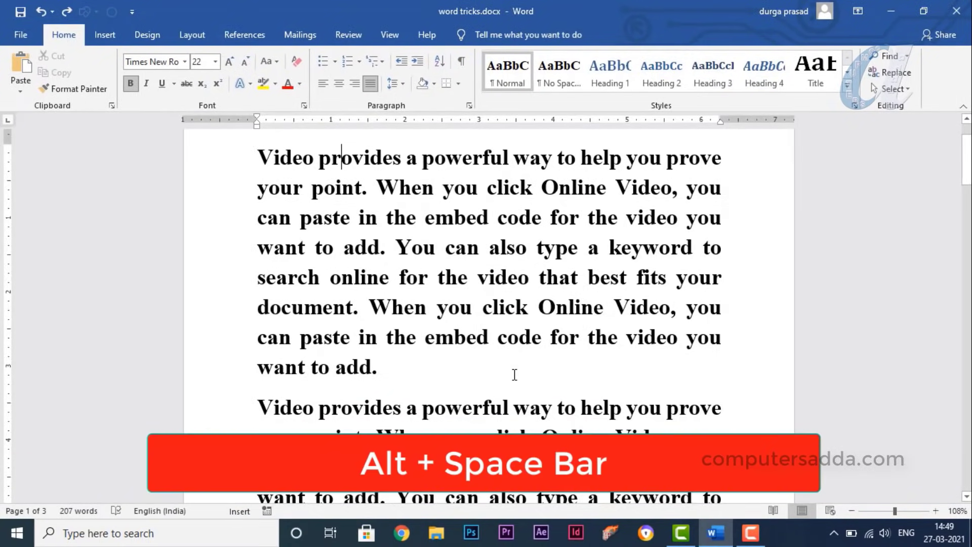
- Show the window menu, then select 'When you click Online Video' and view its shortcut menu
key("alt+space")
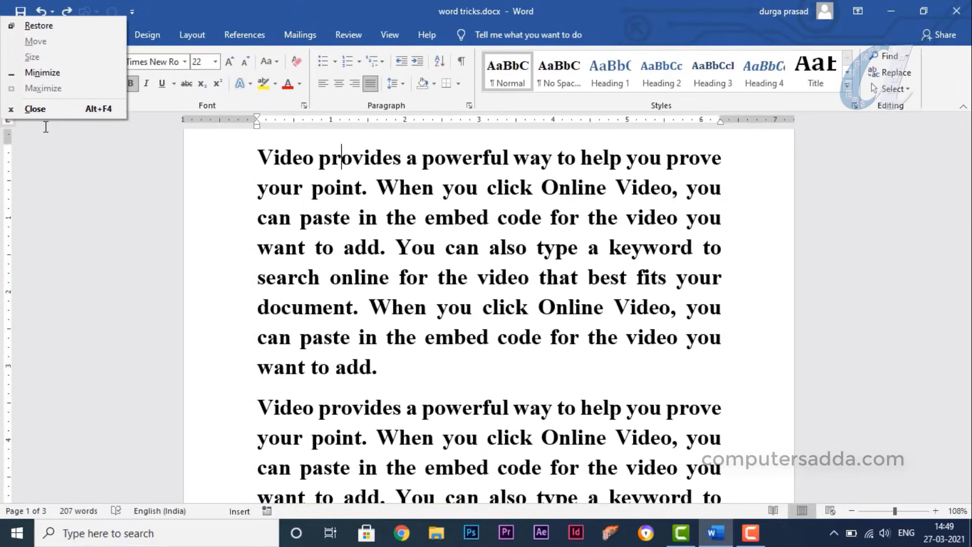
left_click(46, 127)
left_click_drag(377, 187, 642, 186)
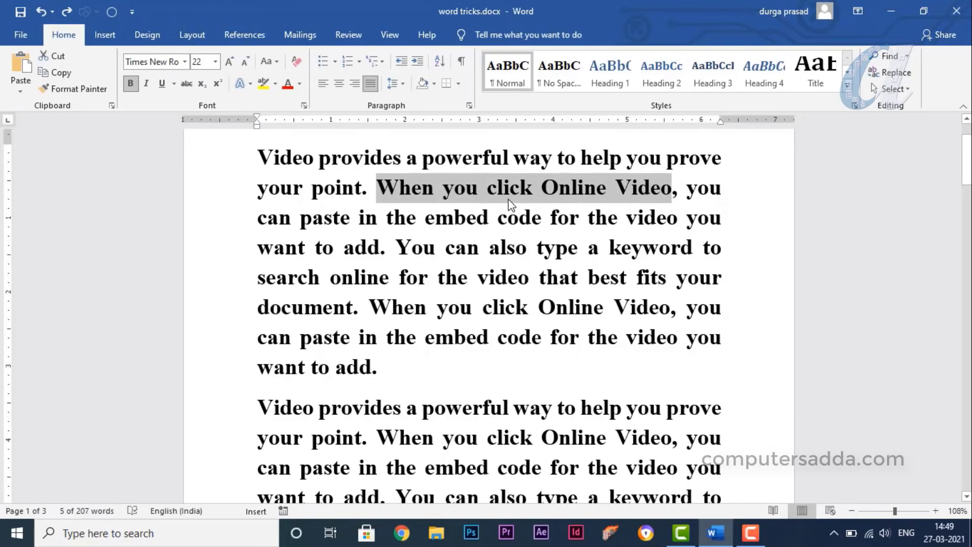
right_click(476, 186)
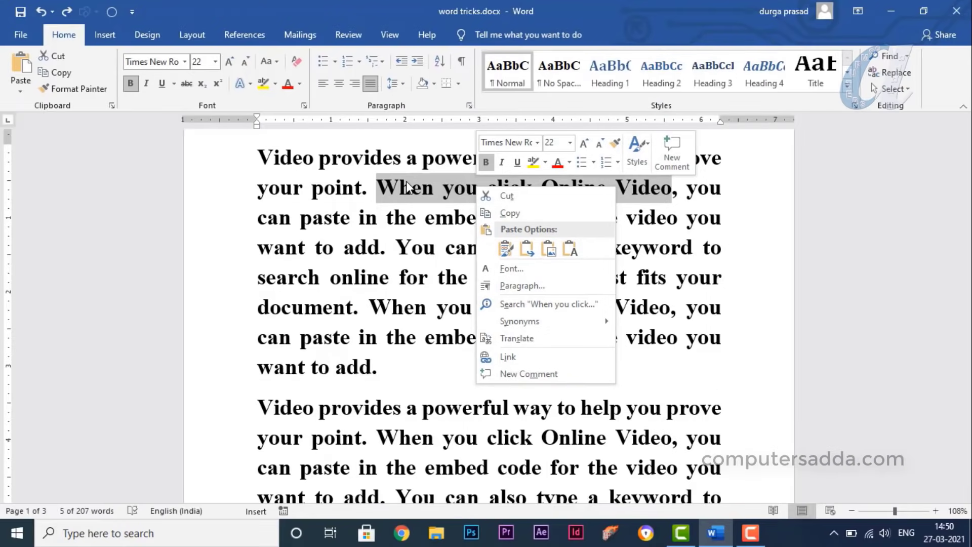
left_click(402, 189)
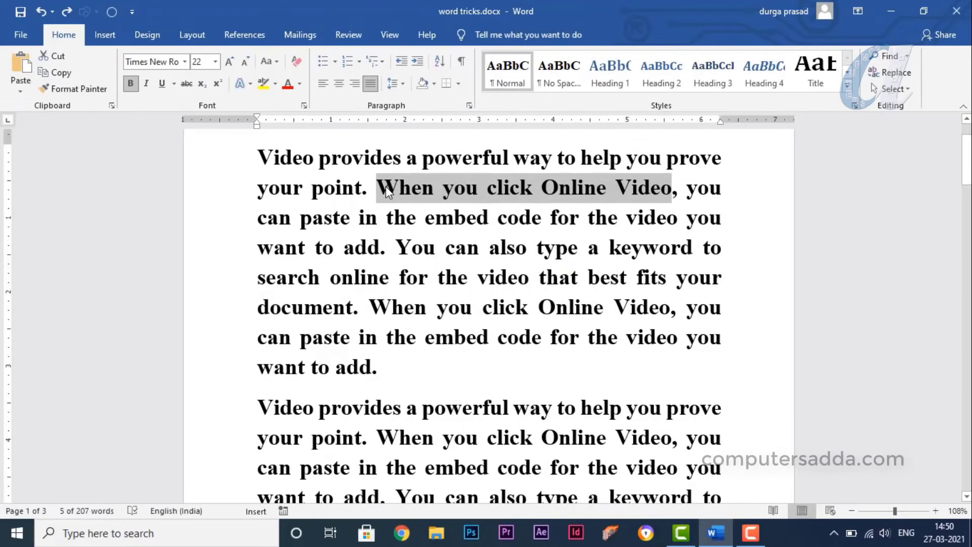
mouse_move(186, 353)
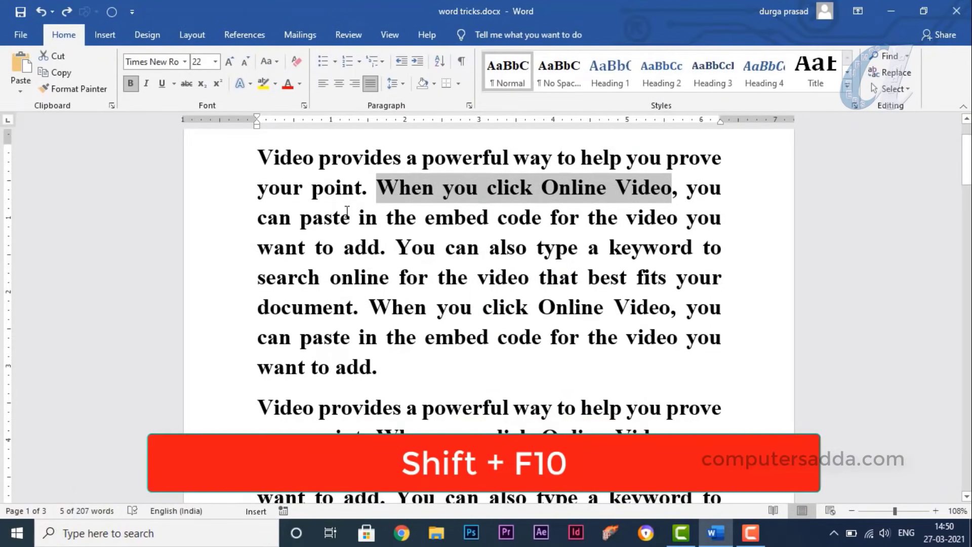
- Reopen the shortcut menu with Shift+F10, switch documents with Ctrl+Shift+F6, and open Go To with F5
key("shift+F10")
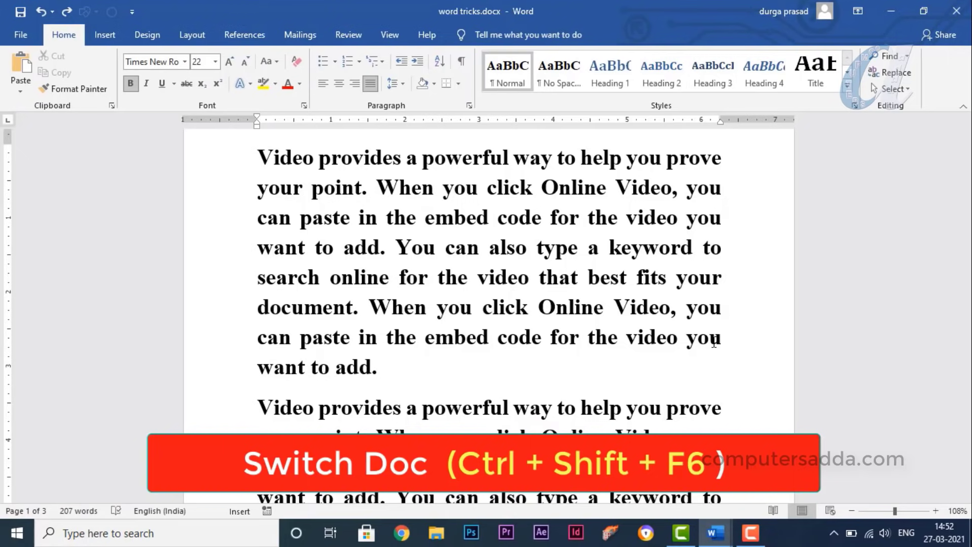
key("ctrl+shift+F6")
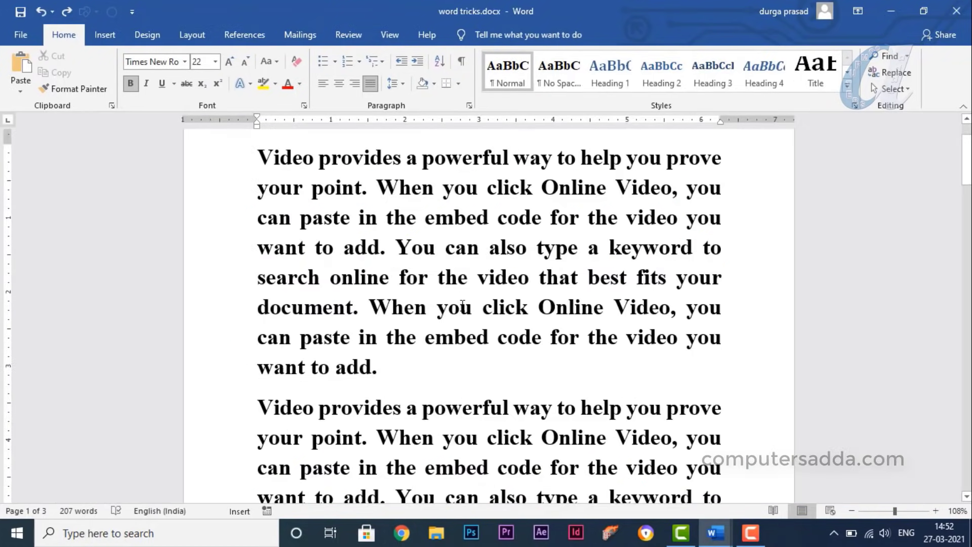
key("F5")
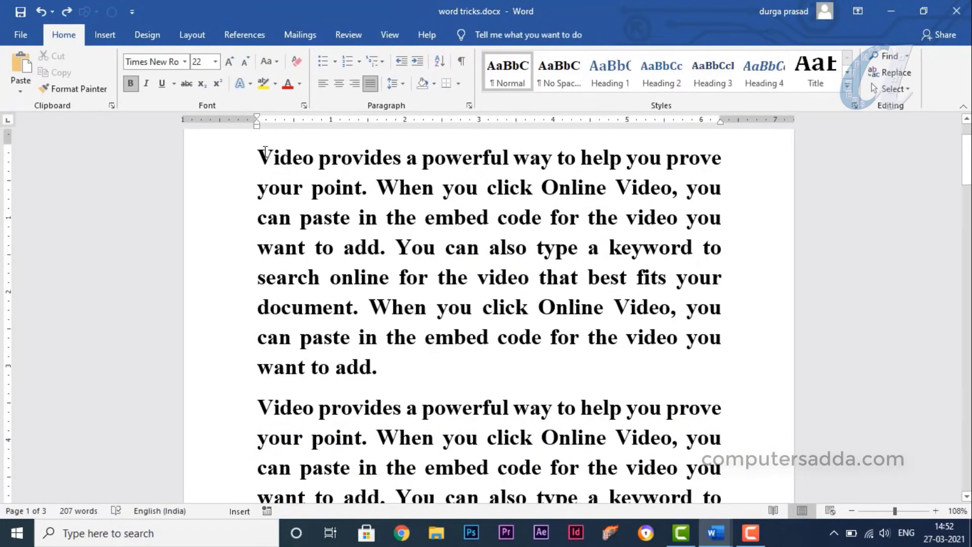
- Bullet the first paragraph, then type filler lines 'fgghj', 'ghj Ghjgh Jghj ghj', 'ghjgh' below and bullet them
mouse_move(264, 152)
left_mouse_down()
mouse_move(390, 278)
mouse_move(428, 366)
left_mouse_up()
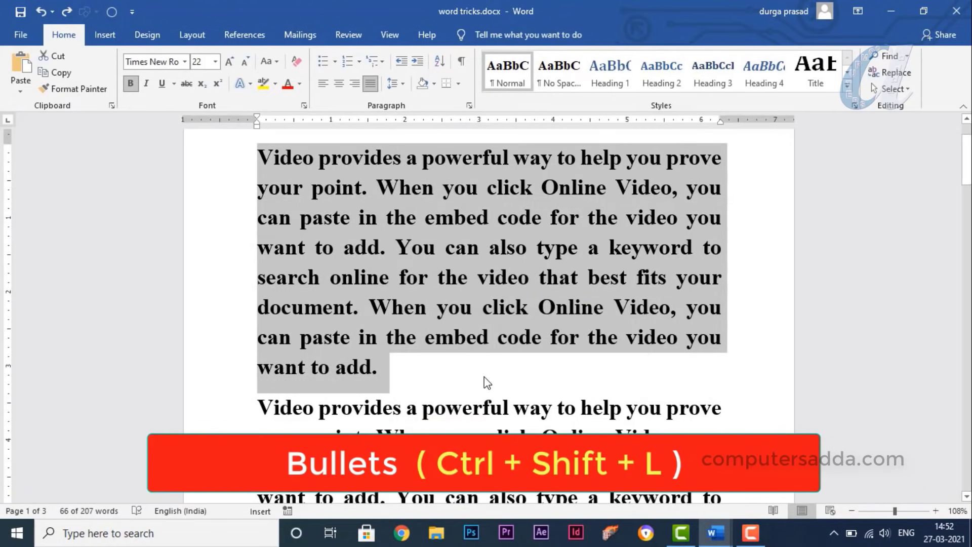
key("ctrl+shift+l")
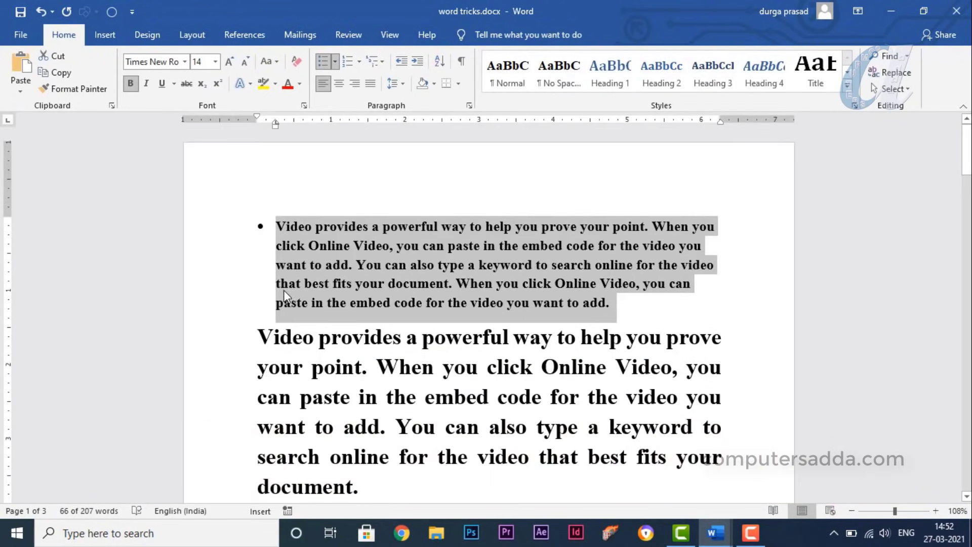
scroll(312, 329, "down", 4)
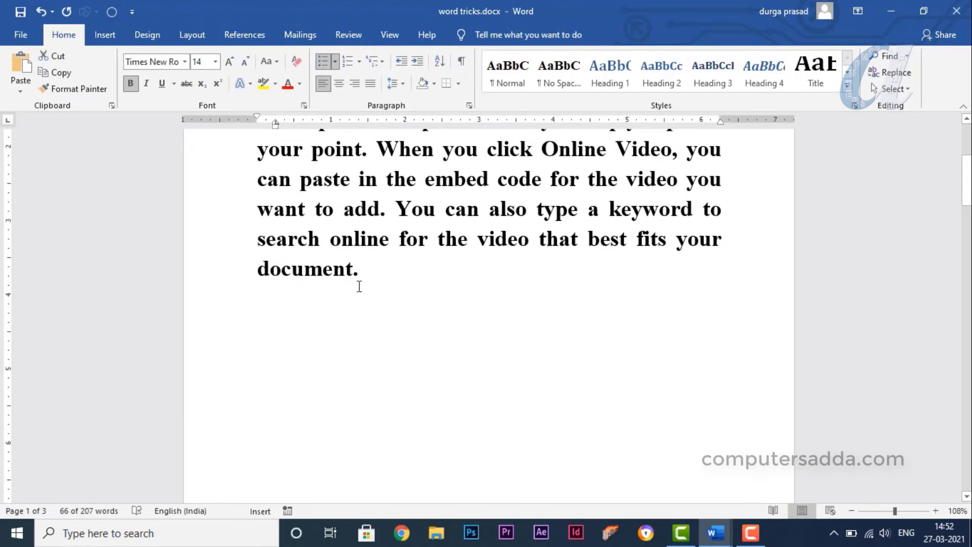
left_click(377, 277)
key("Return")
type("fgghj")
key("Return")
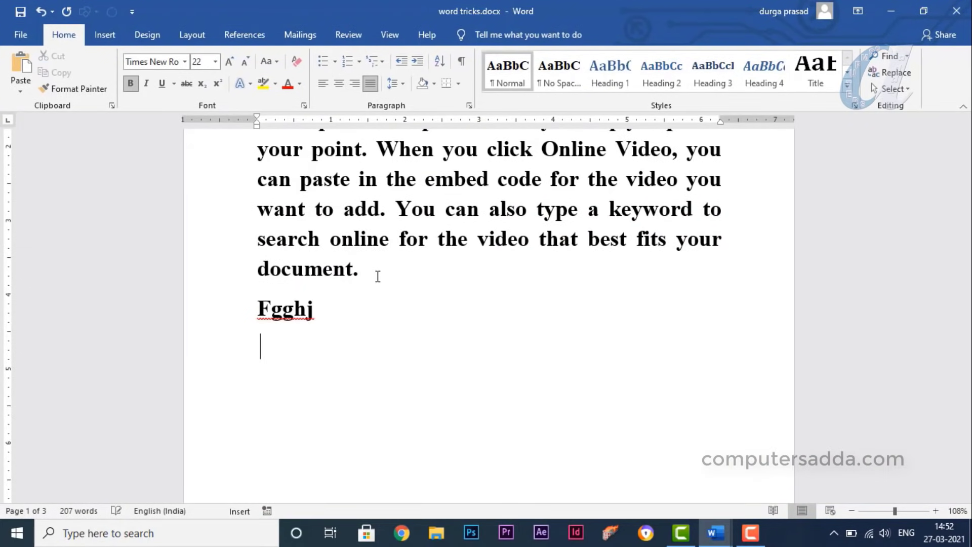
type("ghj Ghjgh Jghj ghj")
key("Return")
type("ghjghjgh")
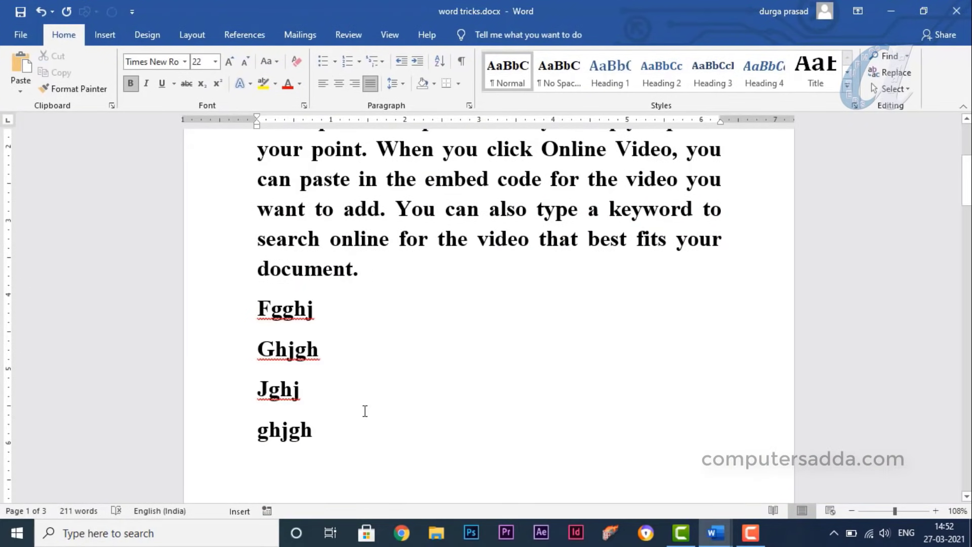
mouse_move(365, 411)
left_mouse_down()
mouse_move(271, 338)
mouse_move(257, 305)
left_mouse_up()
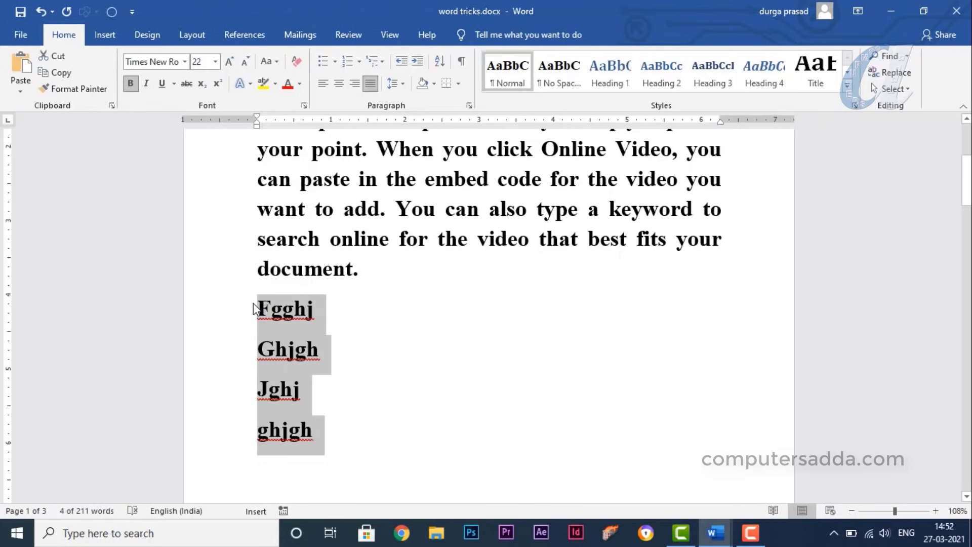
key("ctrl+shift+l")
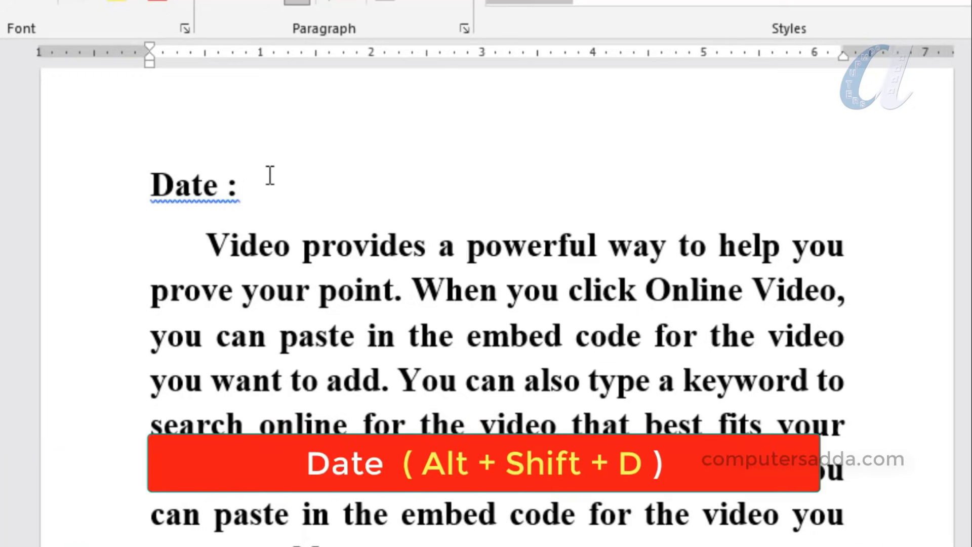
- Insert date 27-03-2021 after 'Date :', then add 'Time :' with 2:53 PM and 'Page No :' with the page number
key("alt+shift+d")
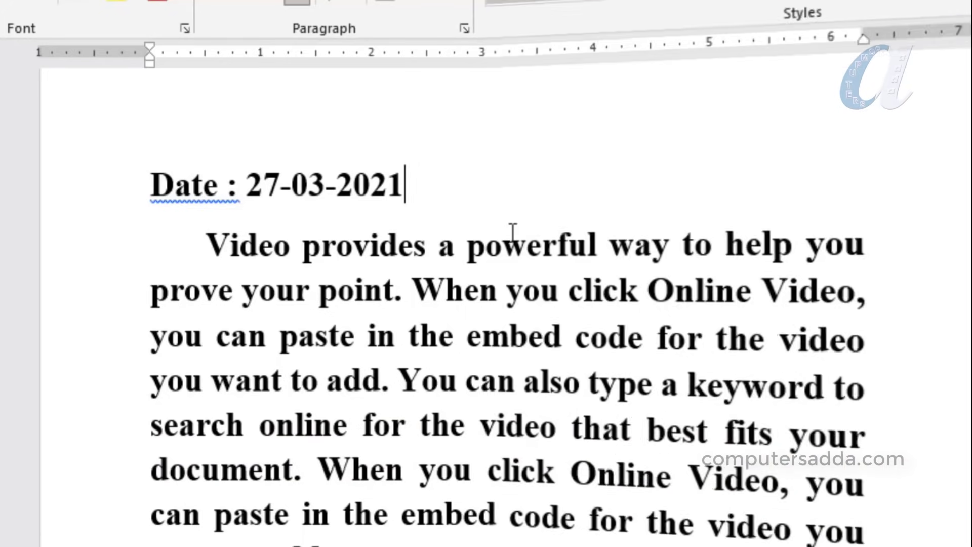
key("Return")
type("Time :")
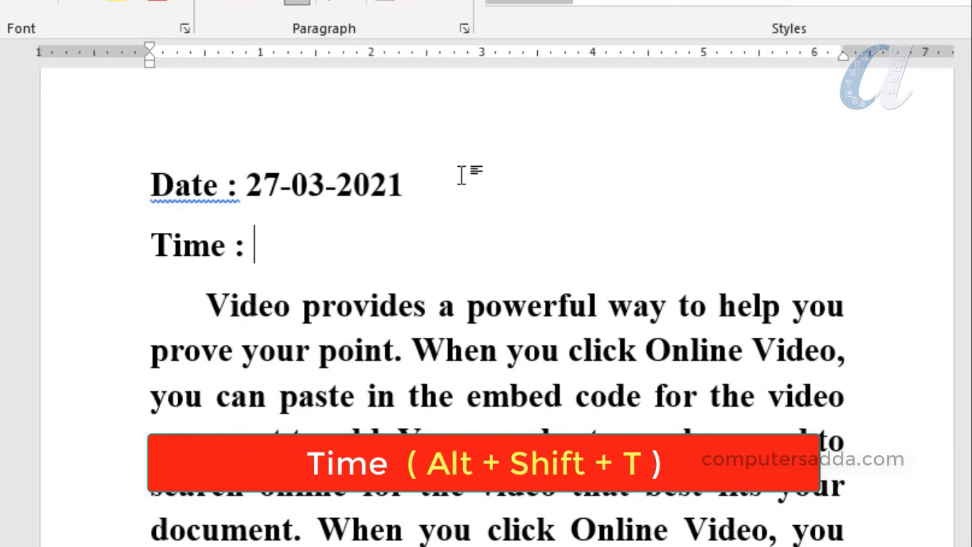
key("alt+shift+t")
key("Return")
type("Page No :")
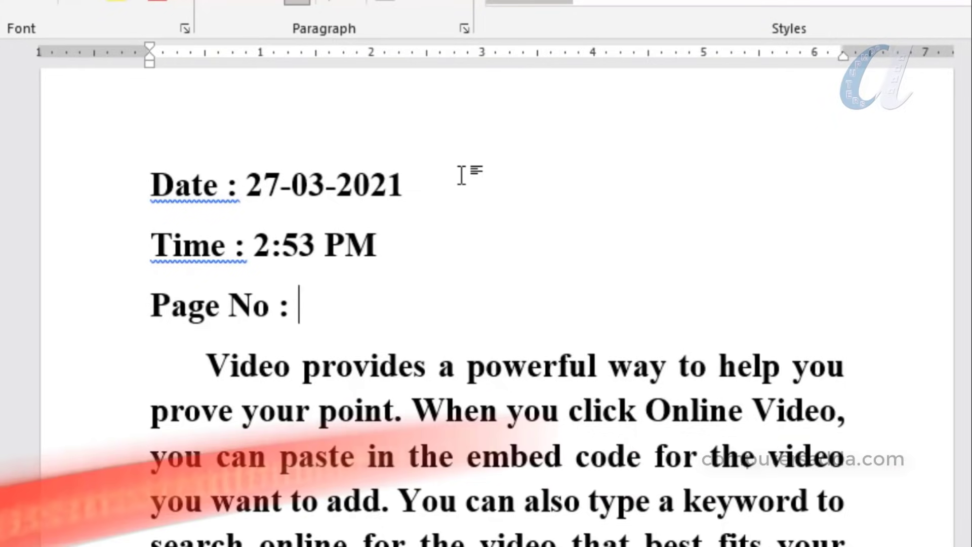
key("alt+shift+p")
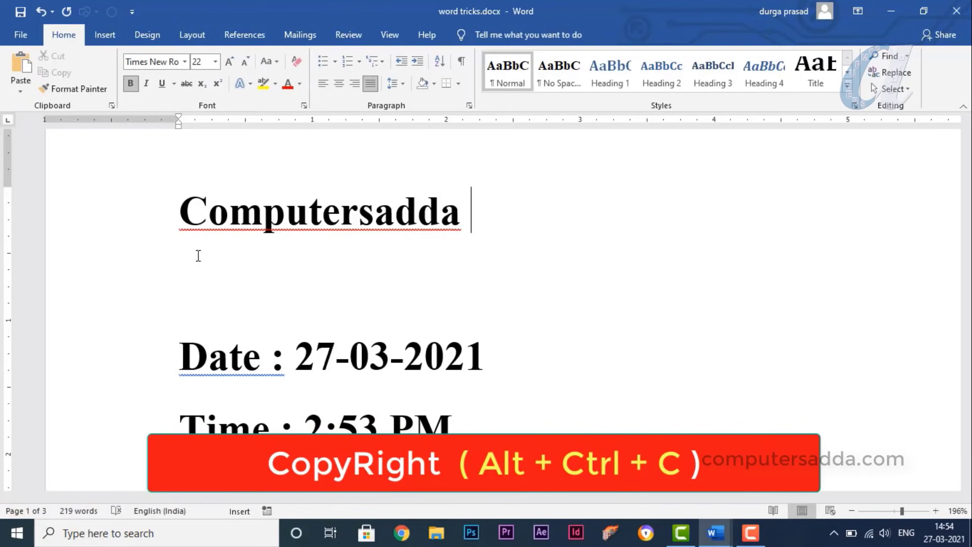
- Append ©, ™ and ® symbols after 'Computersadda'
key("ctrl+alt+c")
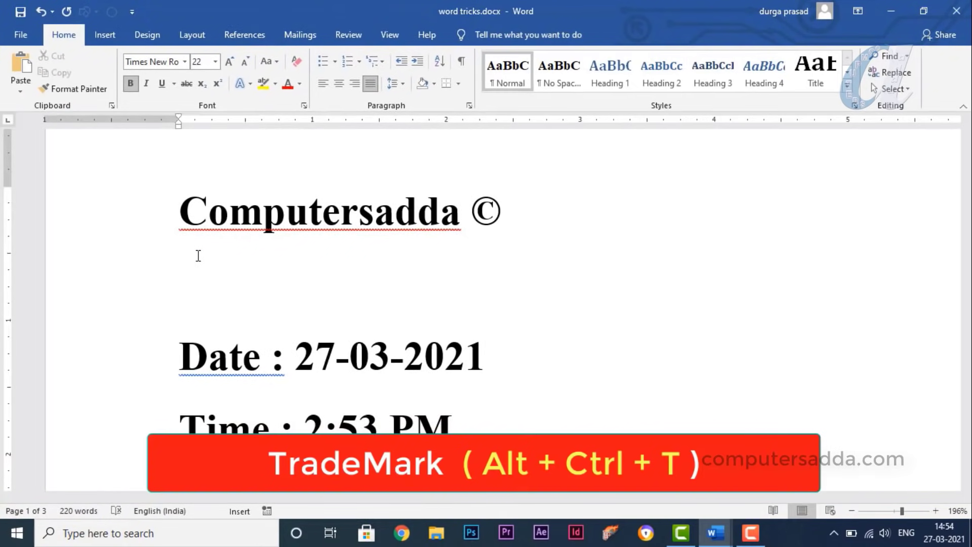
key("ctrl+alt+t")
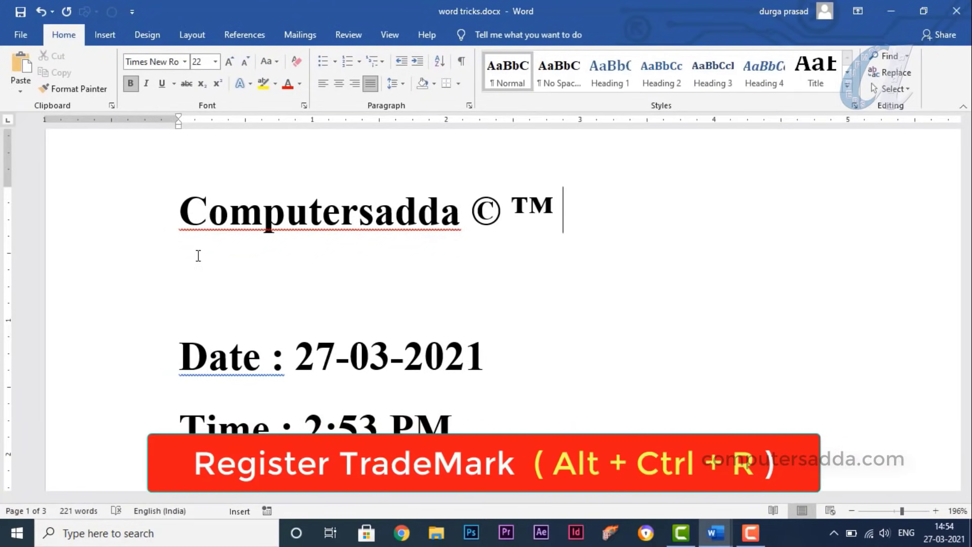
key("ctrl+alt+r")
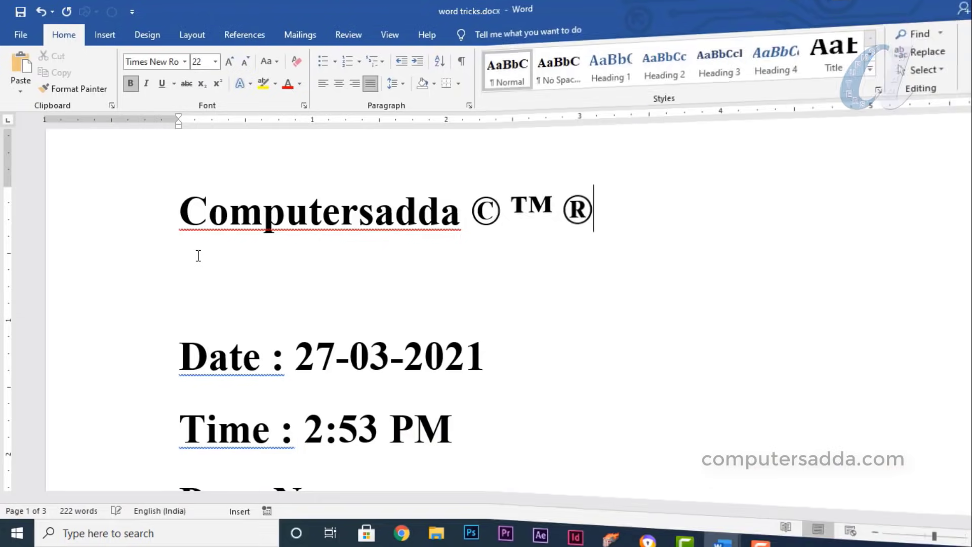
- Add a row of bullet dots, then a line of ellipsis characters below it
key("Return")
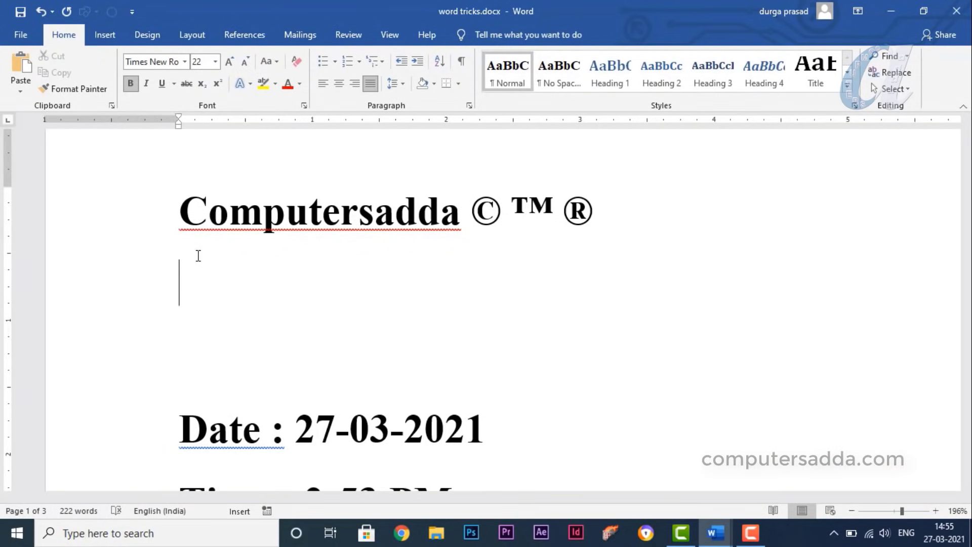
type("••••••••")
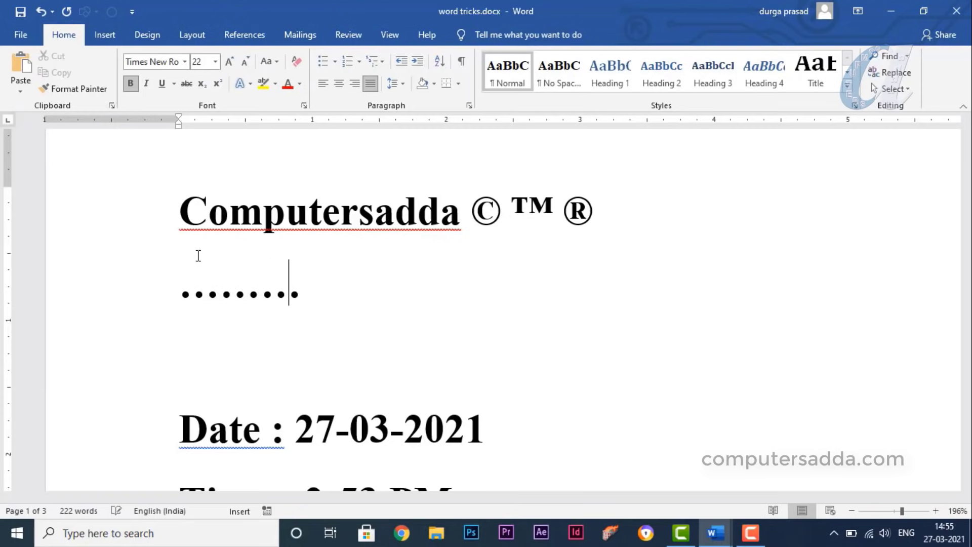
type("•••")
key("Return")
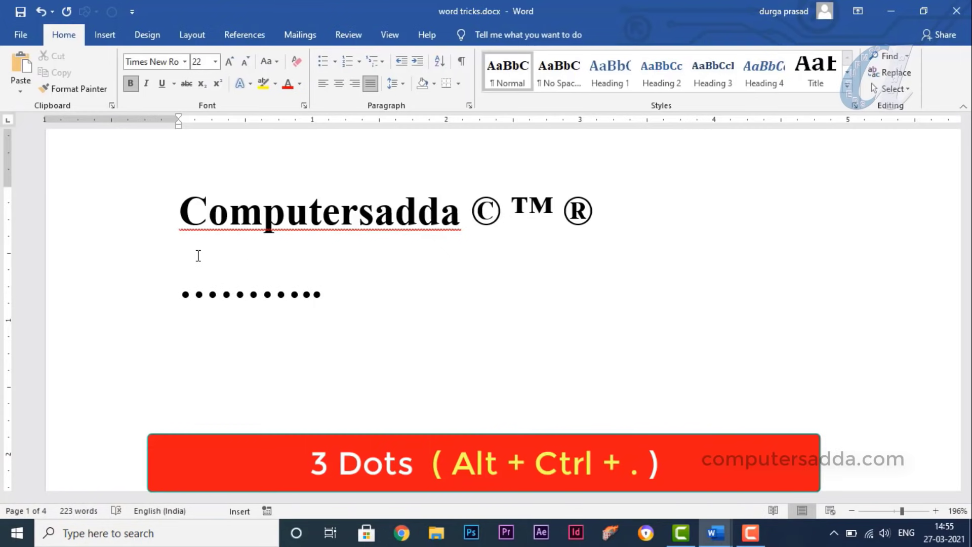
key("ctrl+alt+period")
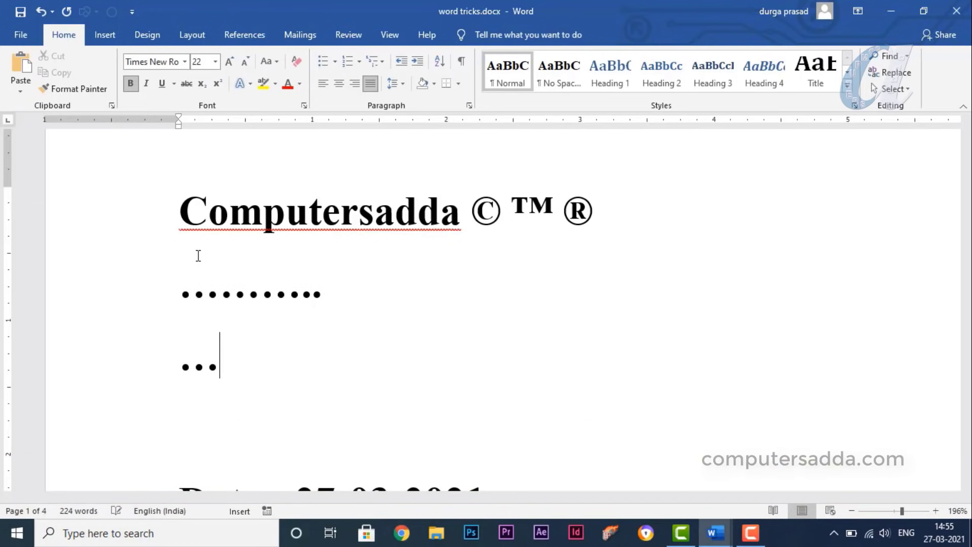
key("ctrl+alt+period")
key("ctrl+alt+period")
key("ctrl+alt+period")
key("ctrl+alt+period")
key("ctrl+alt+period")
key("ctrl+alt+period")
key("Return")
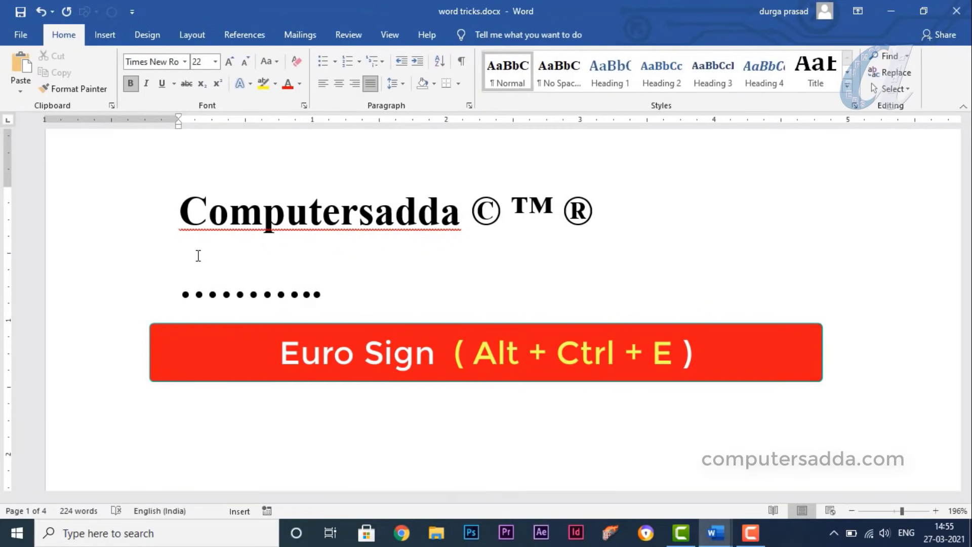
- Insert a euro sign followed by a cent sign on a new line
key("ctrl+alt+e")
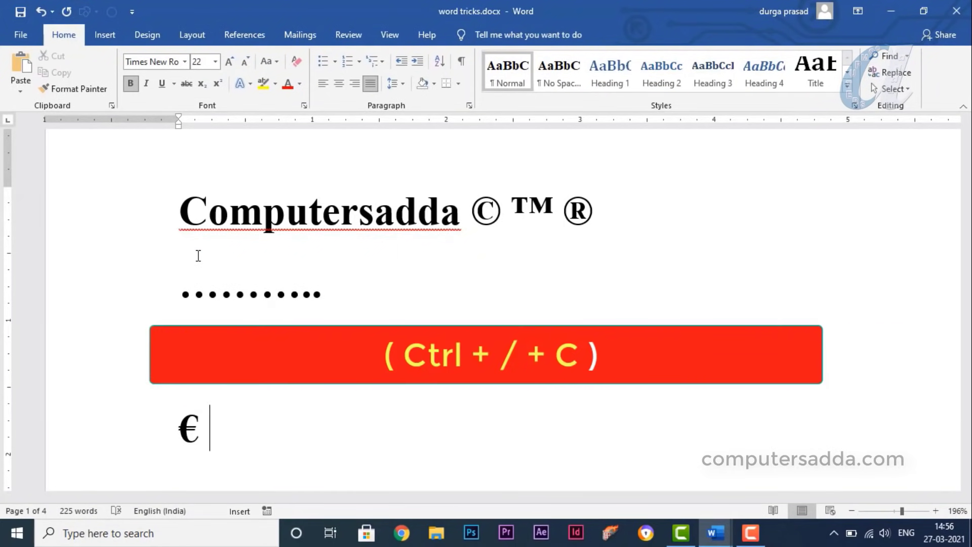
key("ctrl+slash")
key("c")
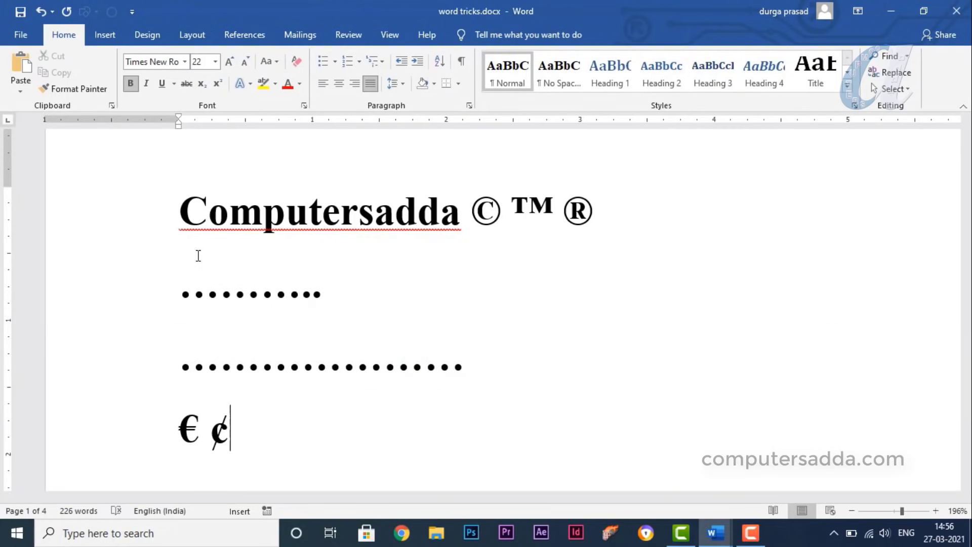